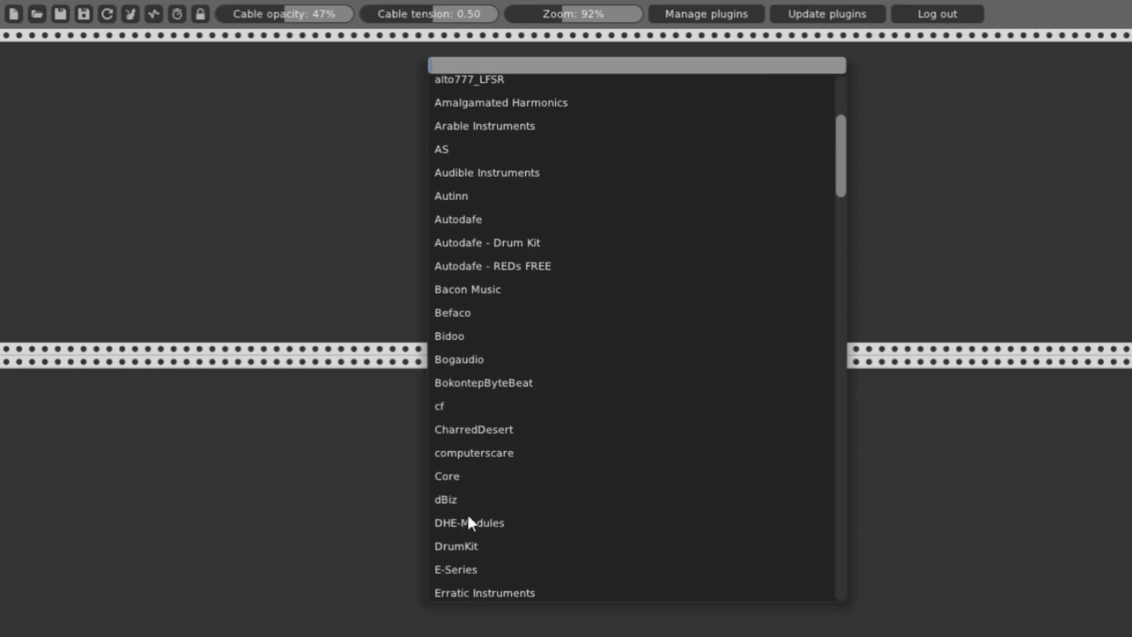
- Add a Core MIDI-1 module at the very start of the top rack row and set its MIDI device to USB Midi Cable 1
click(447, 476)
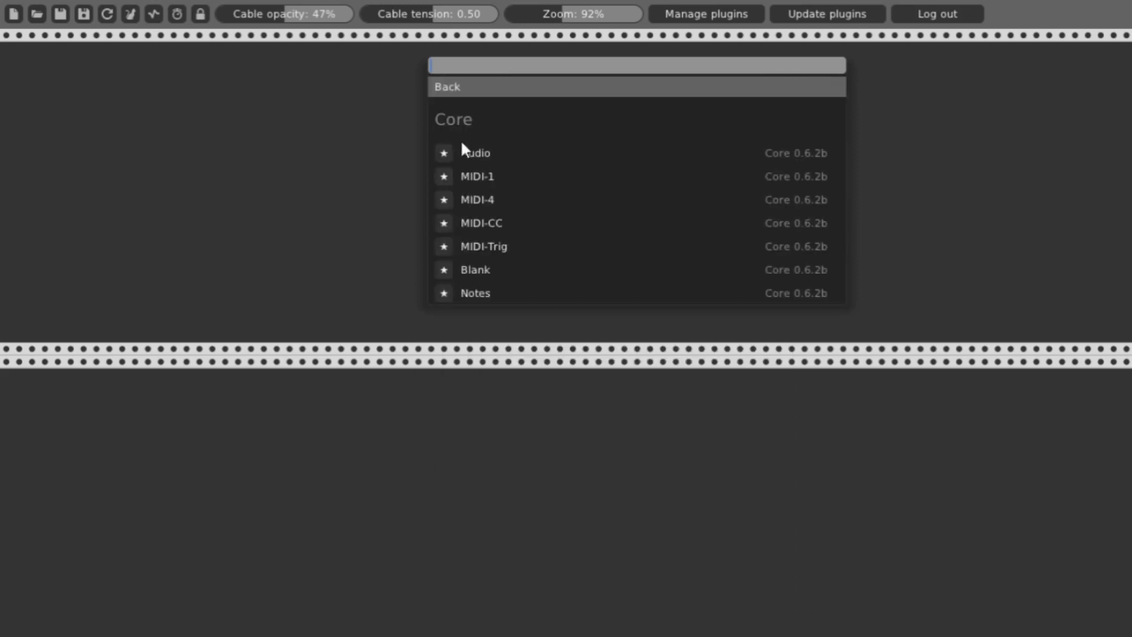
click(464, 178)
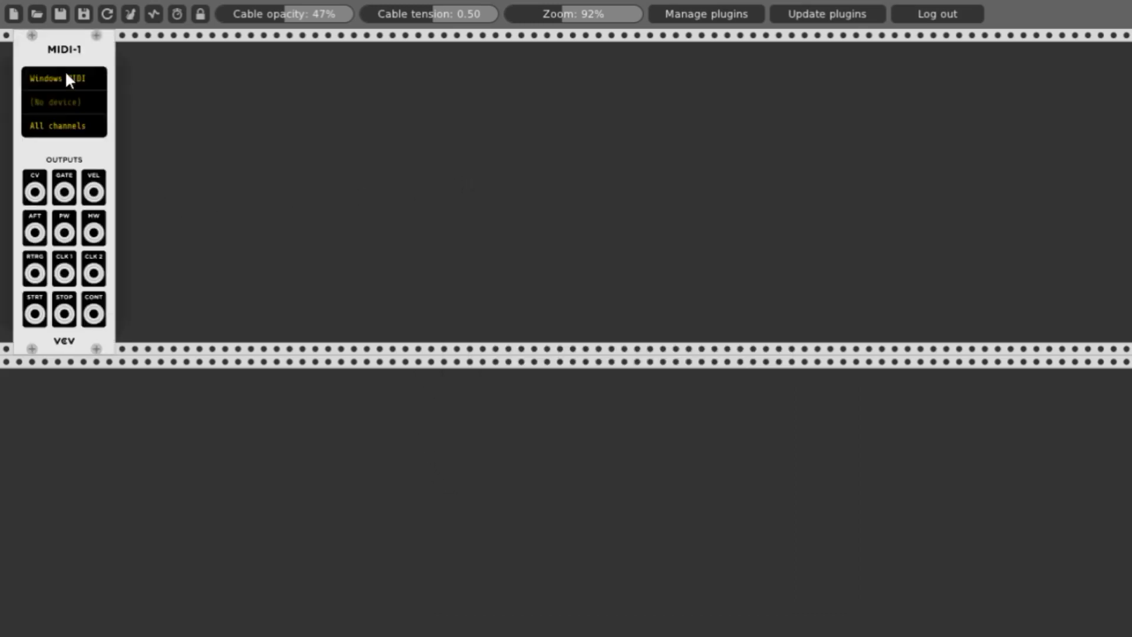
drag(70, 53, 57, 54)
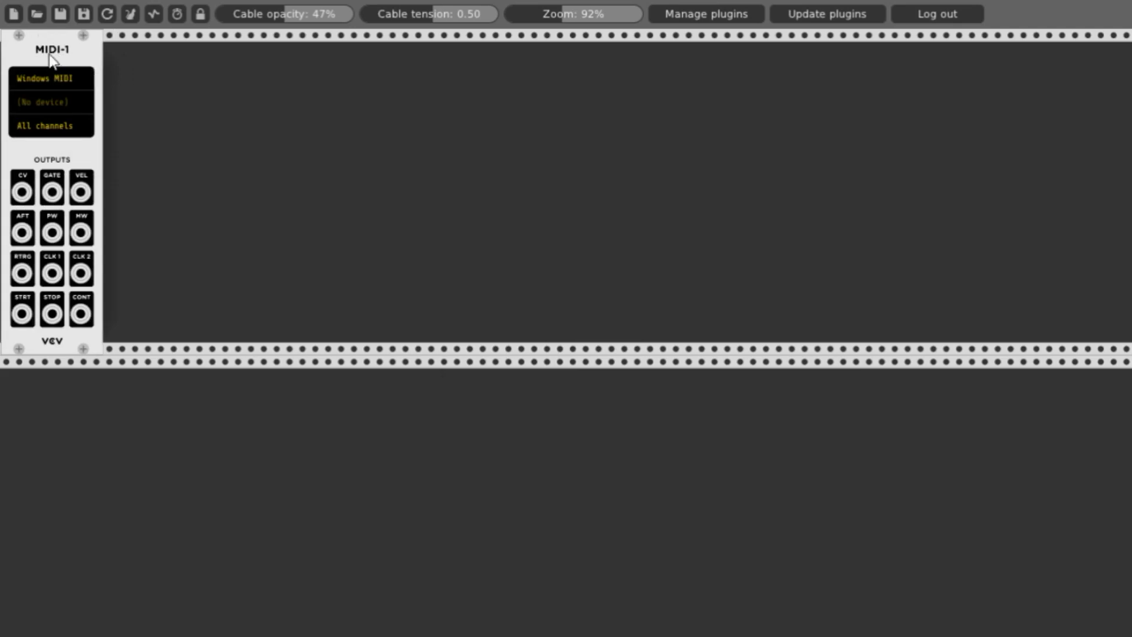
click(42, 106)
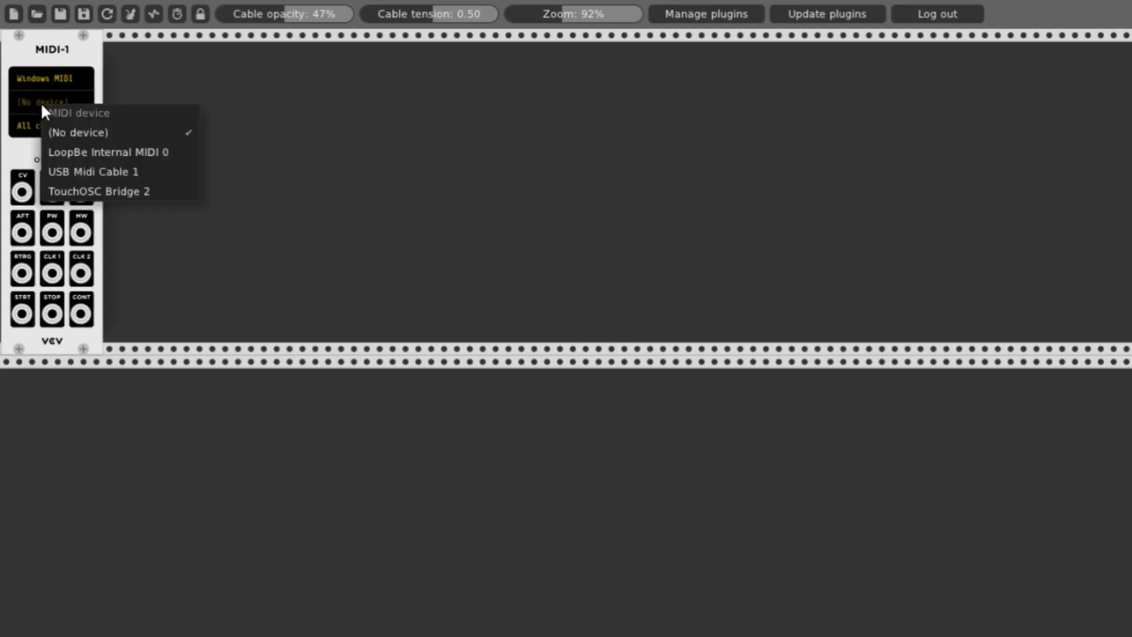
click(83, 171)
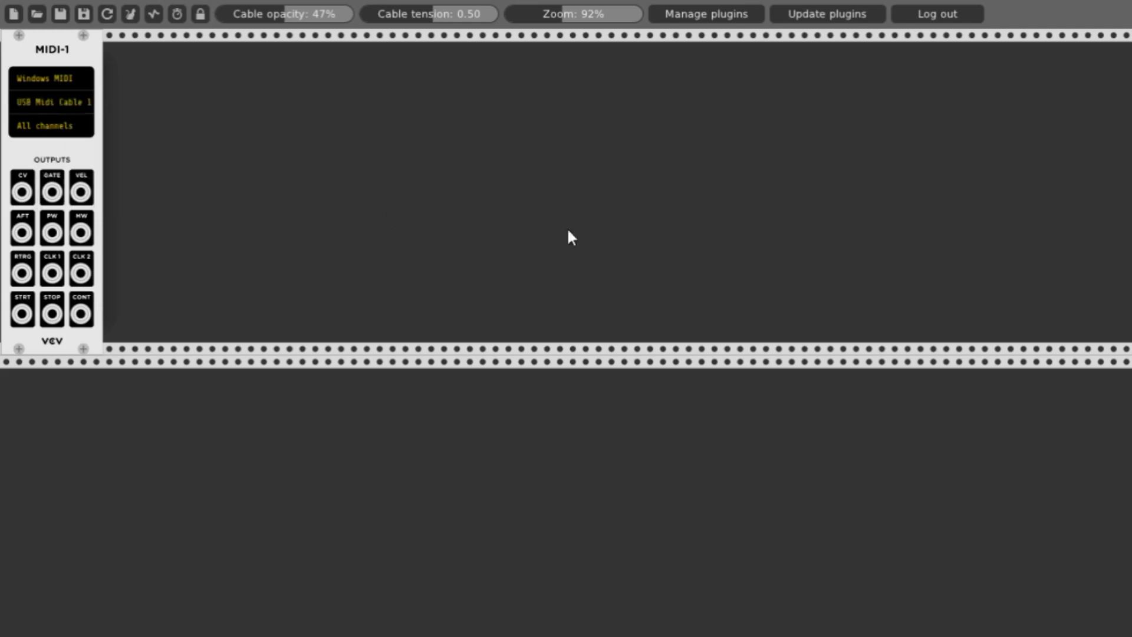
- Add a Core Audio module near the far end of the top rack row, opposite MIDI-1
right_click(1002, 148)
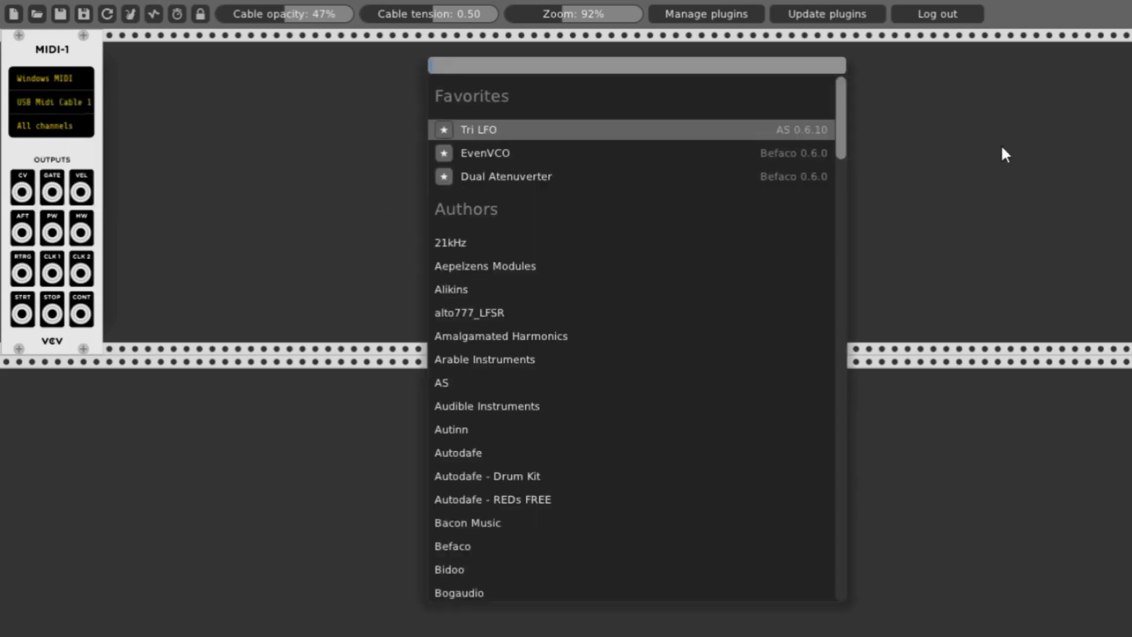
scroll(683, 270, down, 3)
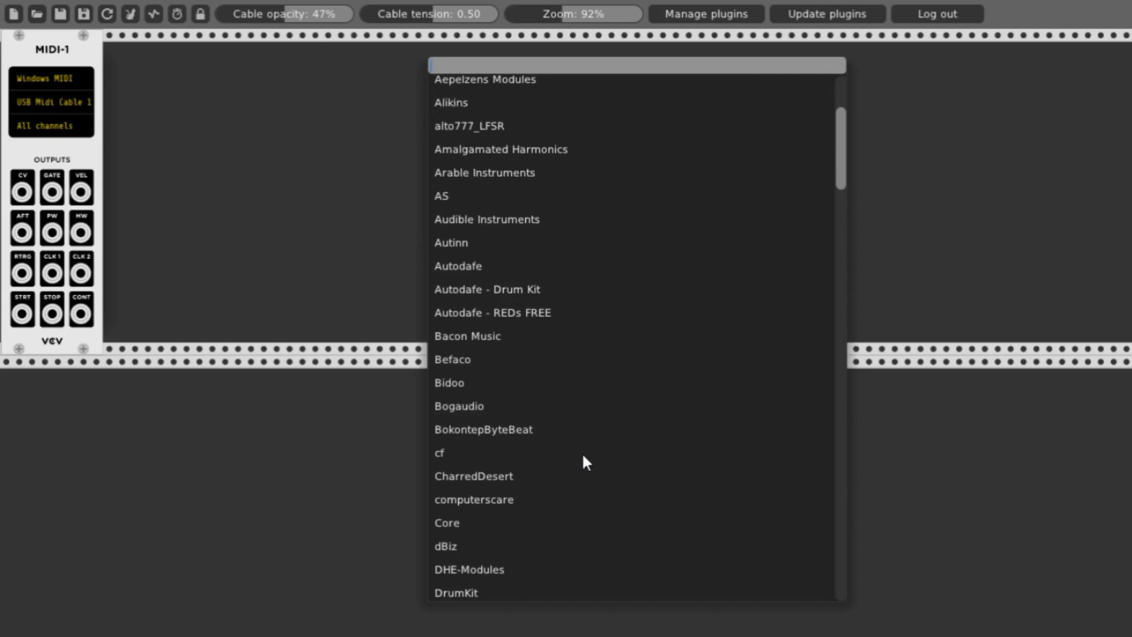
click(441, 522)
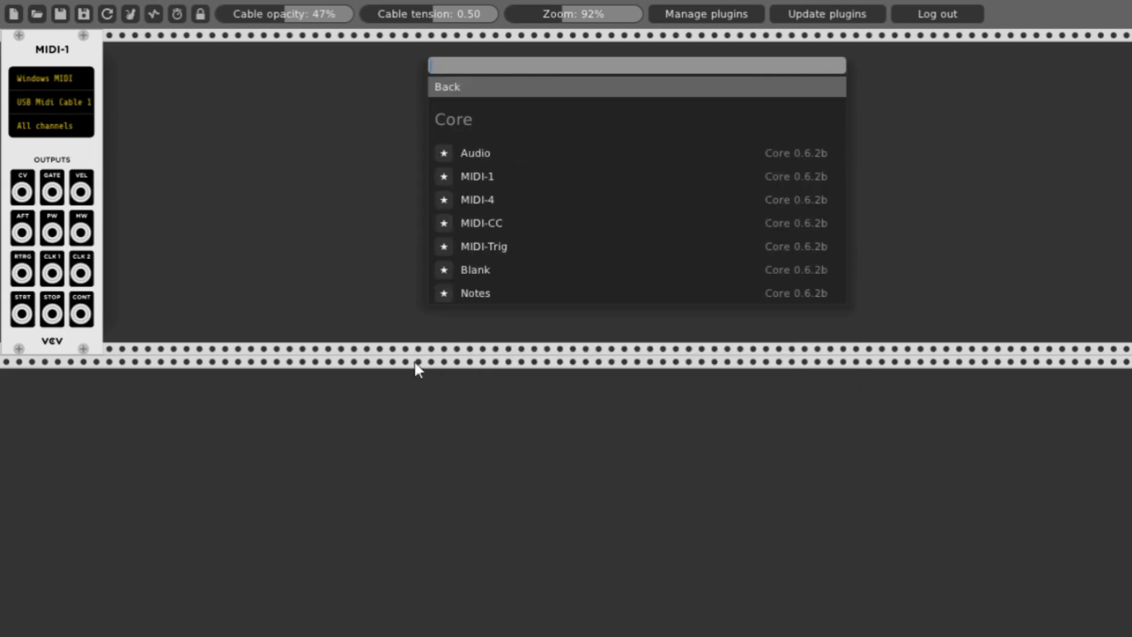
click(487, 155)
drag(970, 82, 1015, 79)
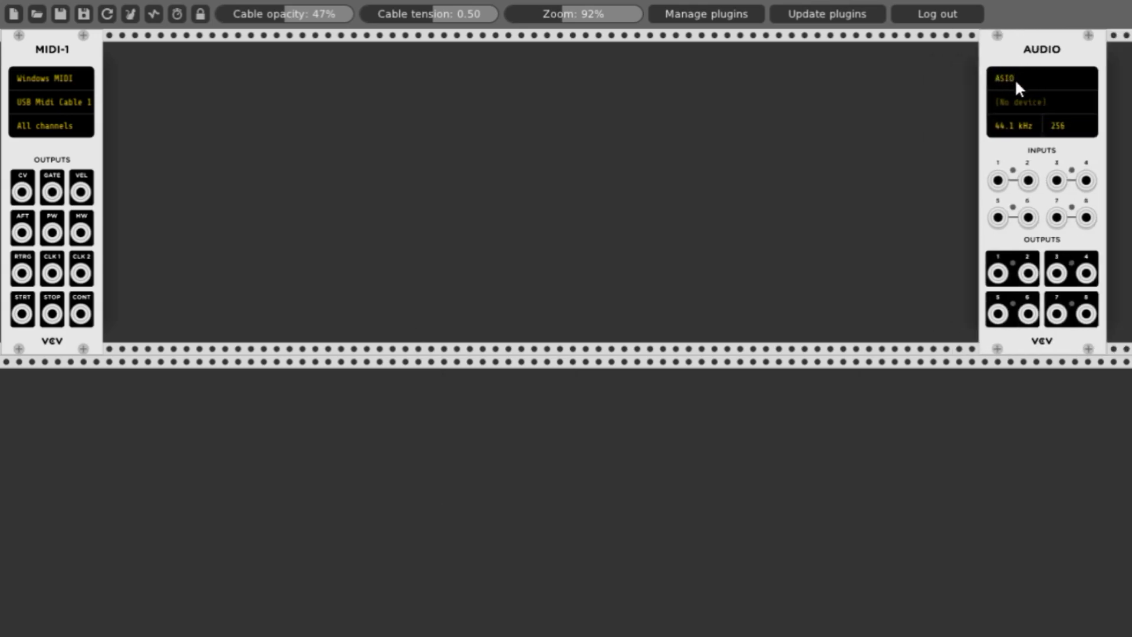
- Set the Audio module's driver to DirectSound and its device to Default Device (1-2 in, 1-2 out)
click(999, 83)
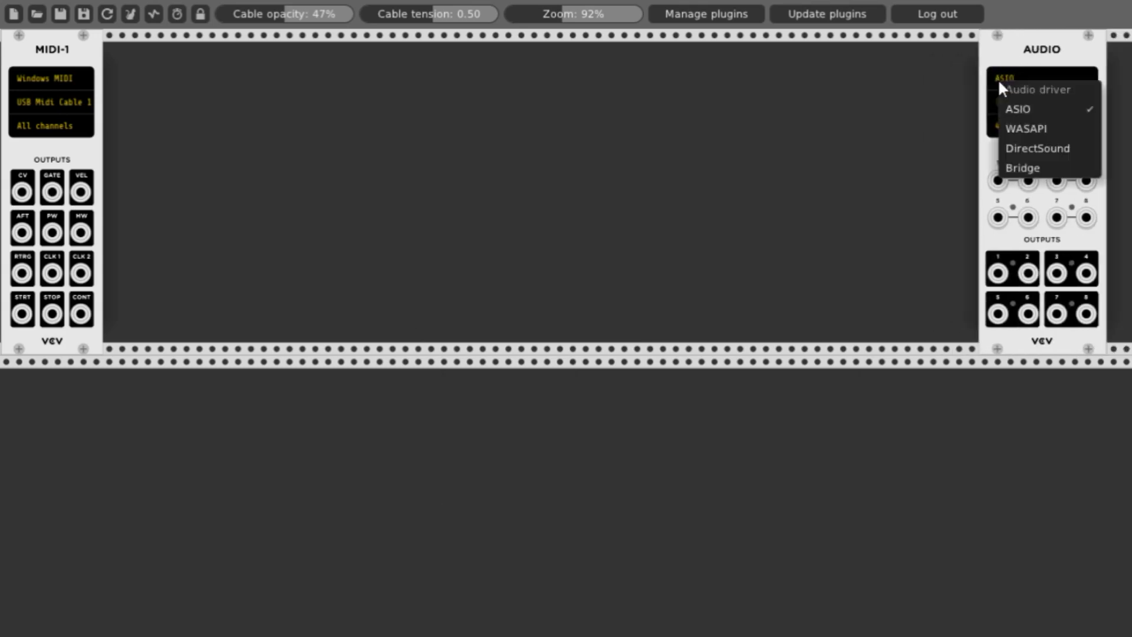
click(1045, 149)
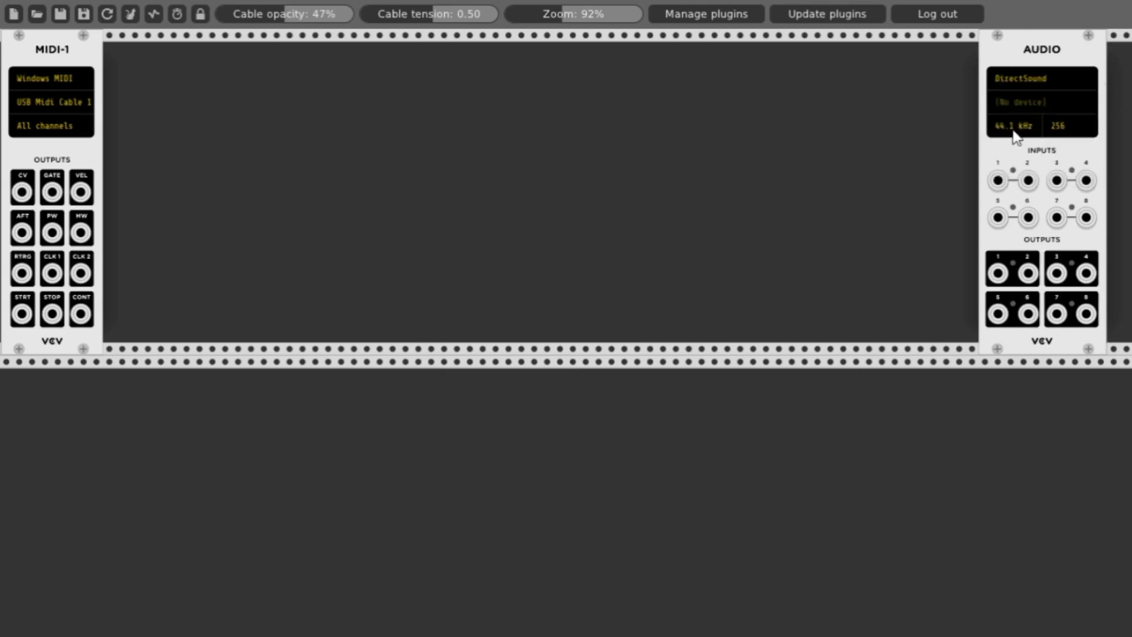
click(1024, 106)
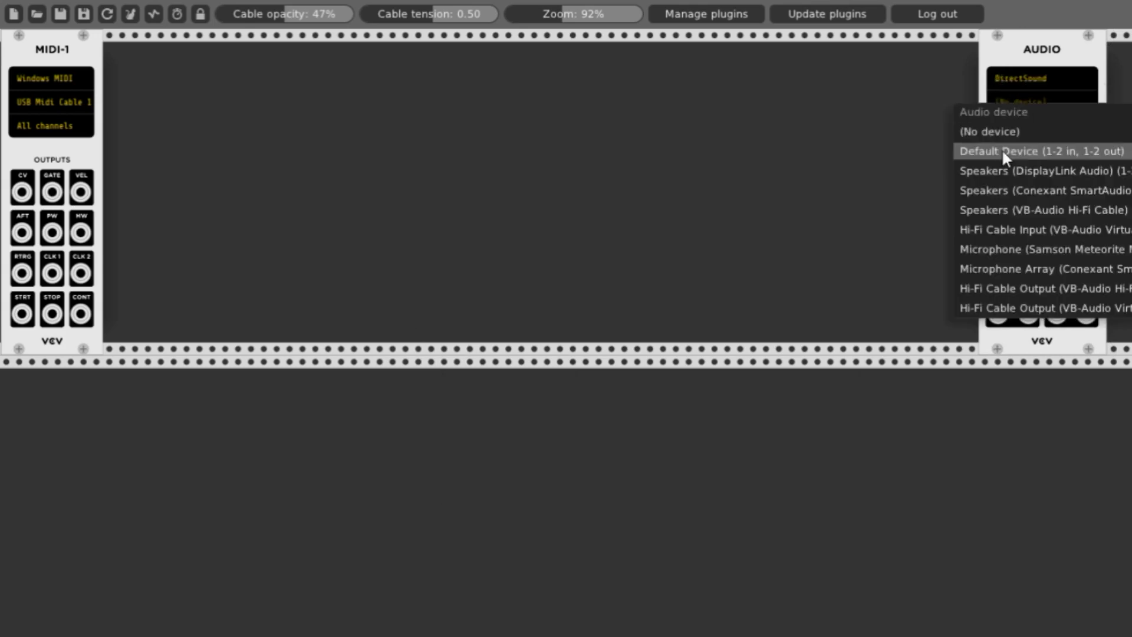
click(1003, 151)
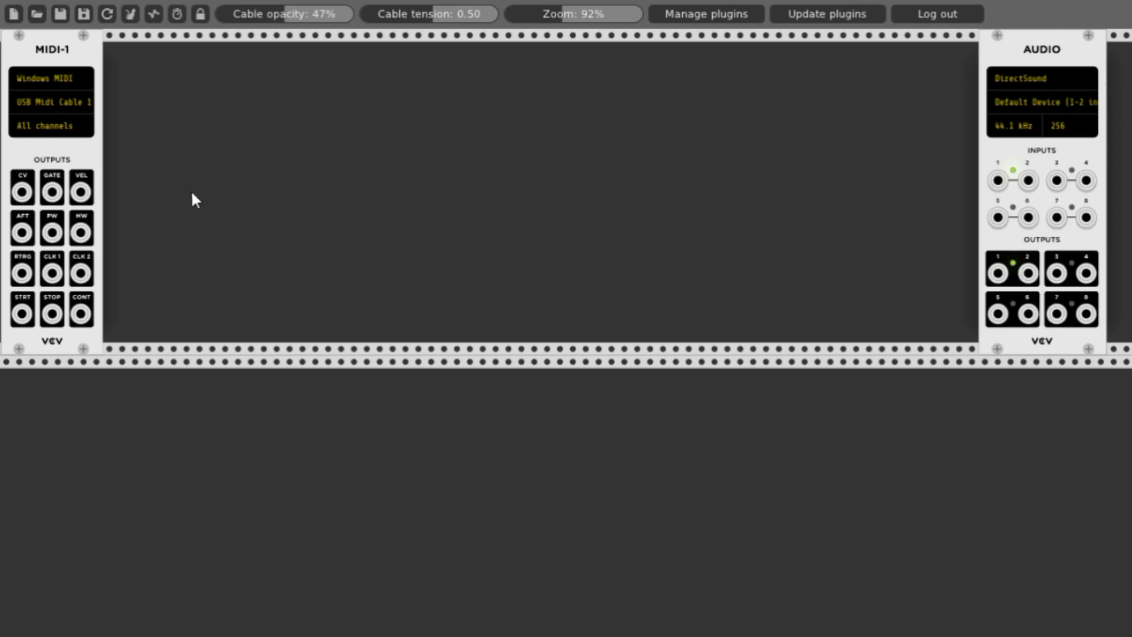
- Add a Bogaudio NOISE noise source module and place it directly against the MIDI-1 module
right_click(153, 165)
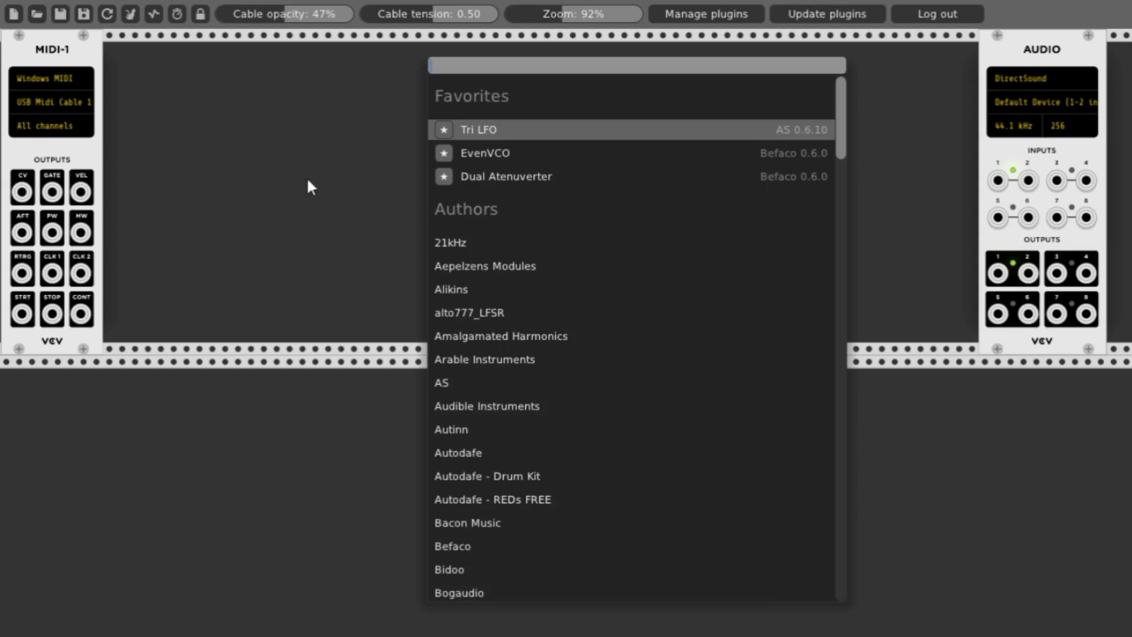
scroll(582, 284, down, 5)
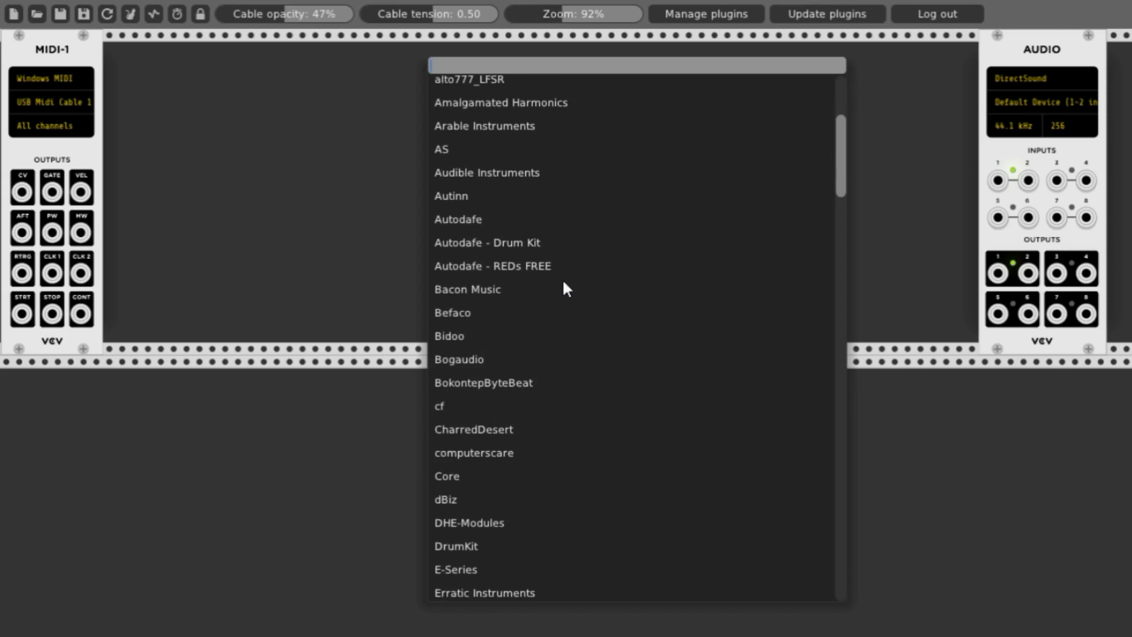
click(446, 358)
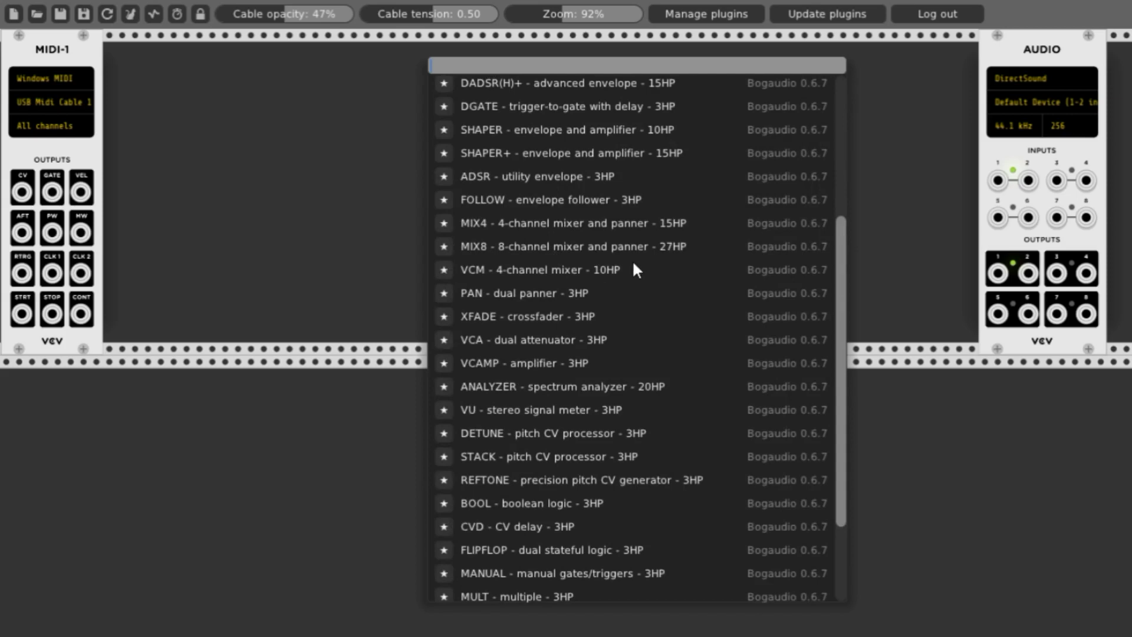
scroll(599, 161, up, 5)
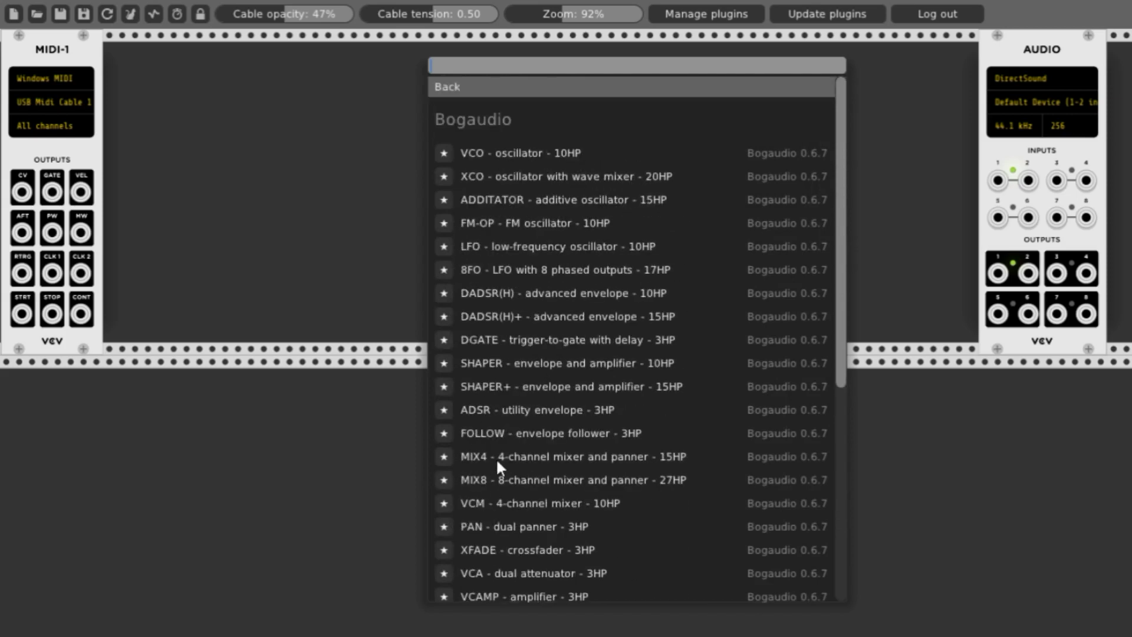
scroll(571, 476, down, 4)
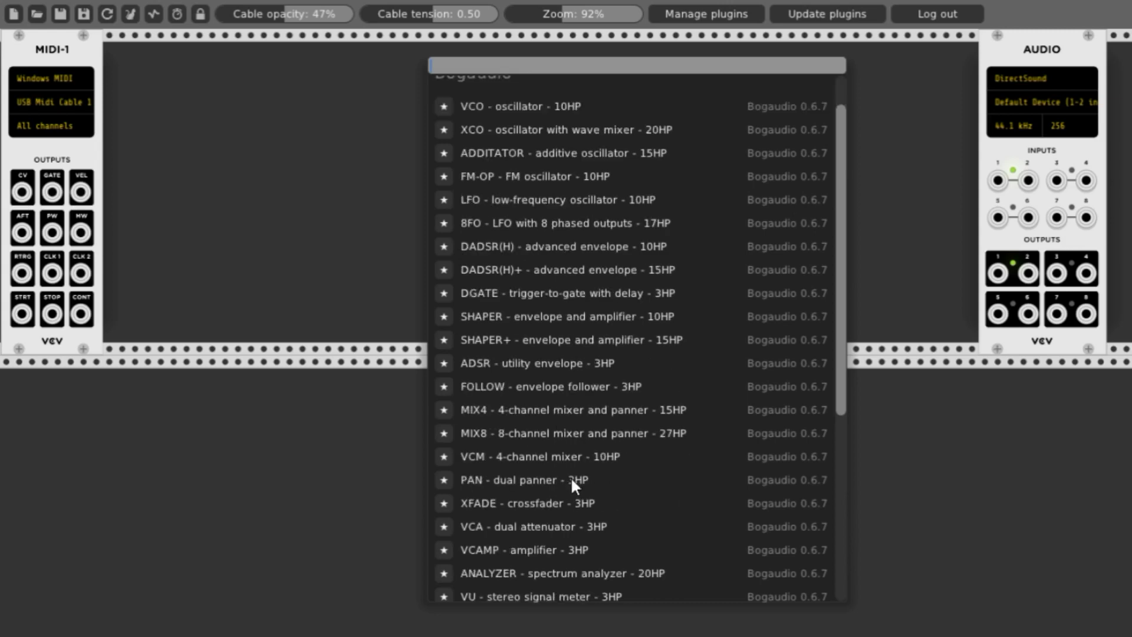
scroll(570, 476, down, 4)
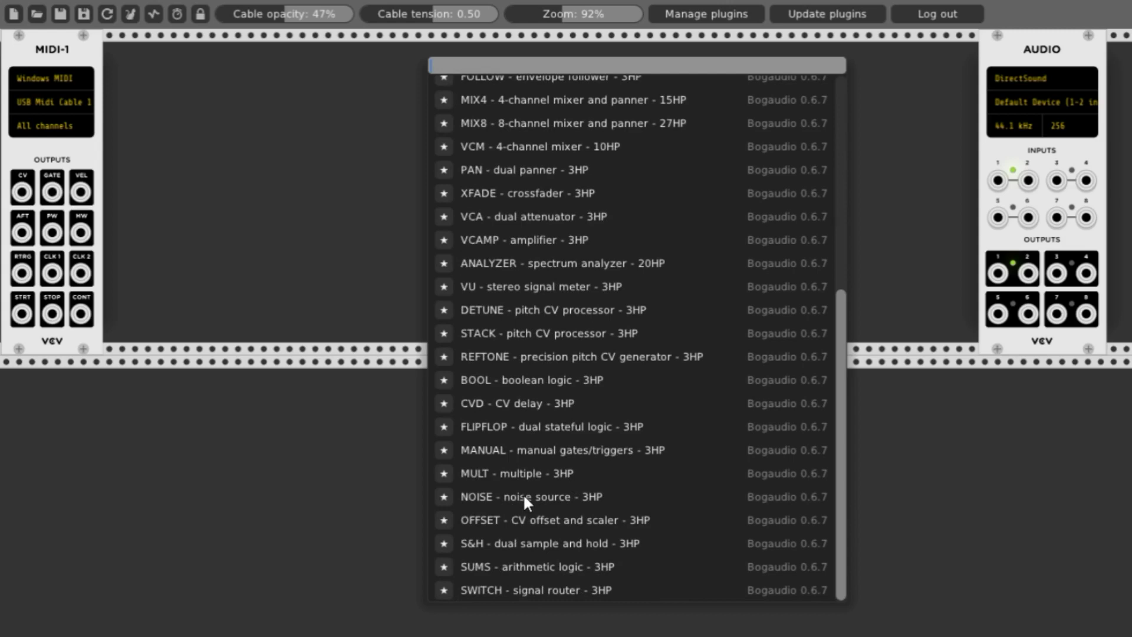
click(522, 496)
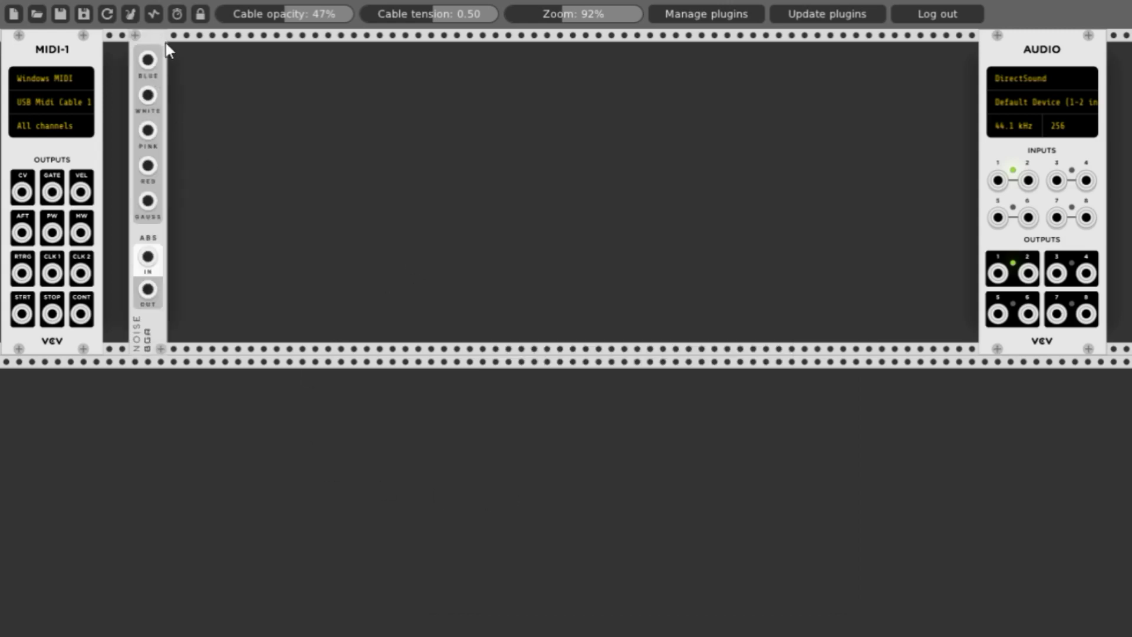
drag(165, 44, 65, 33)
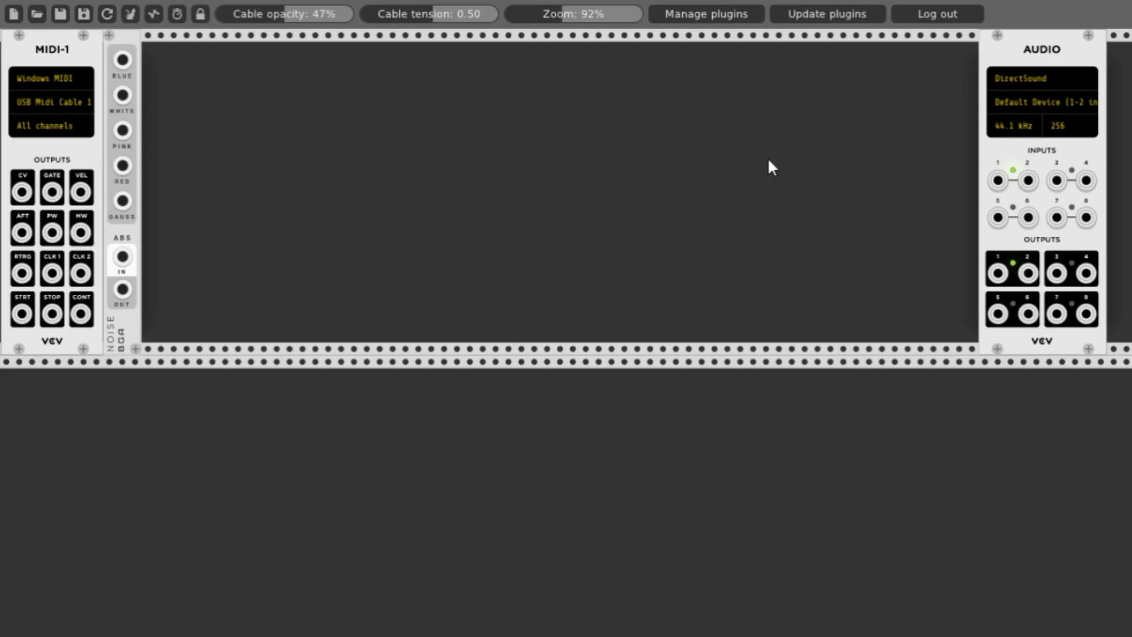
- Add a Fundamental ADSR module and place it a short gap before the Audio module
right_click(783, 165)
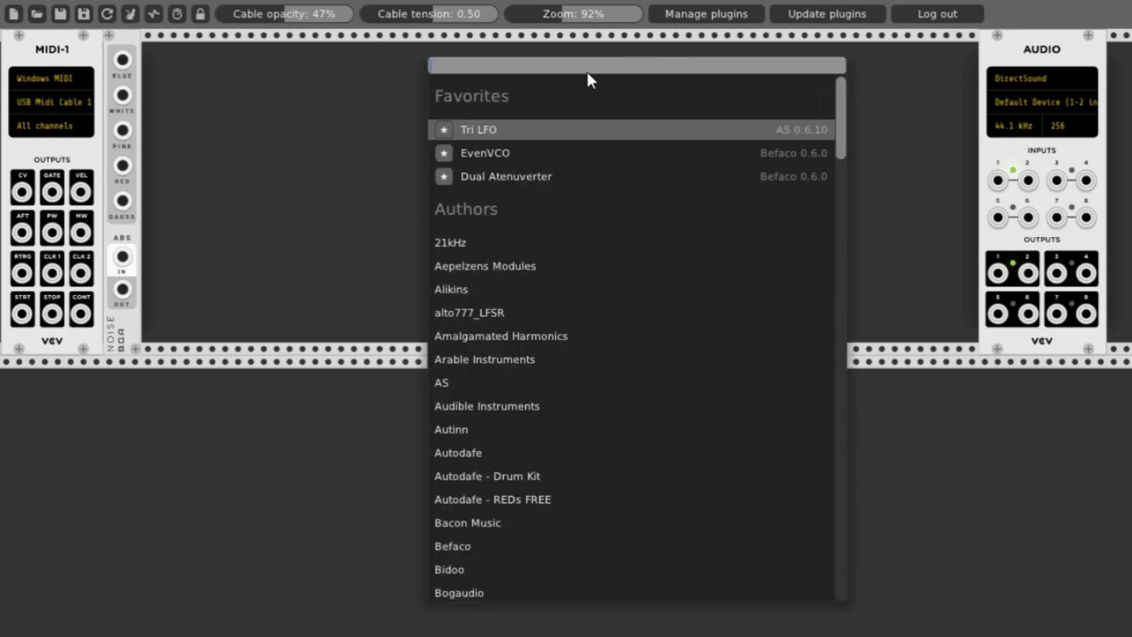
scroll(645, 295, down, 10)
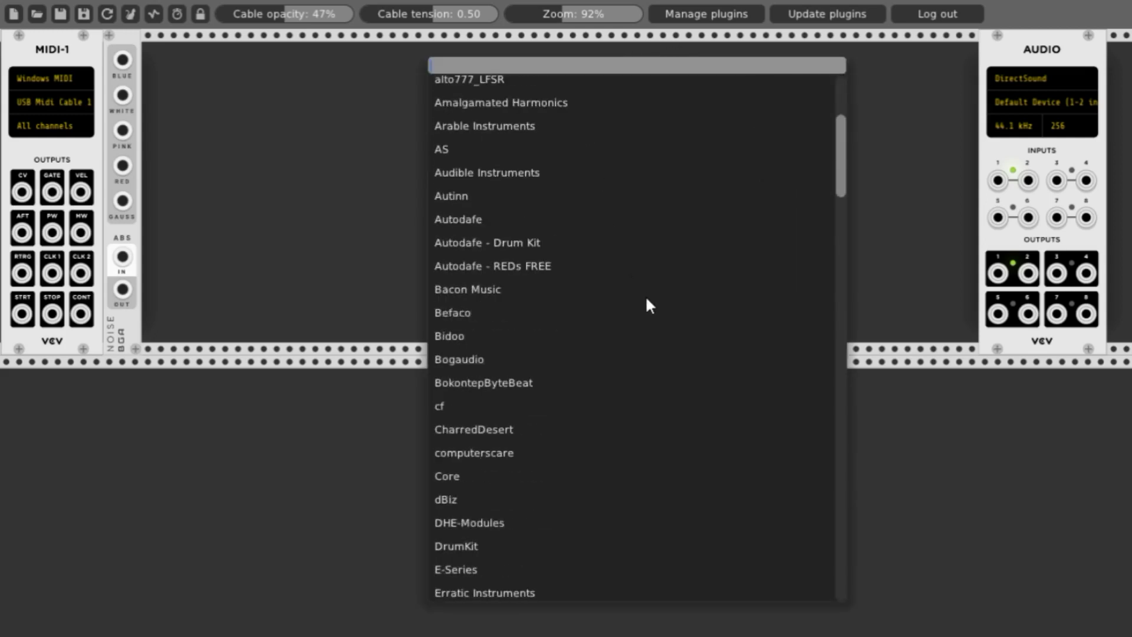
click(494, 430)
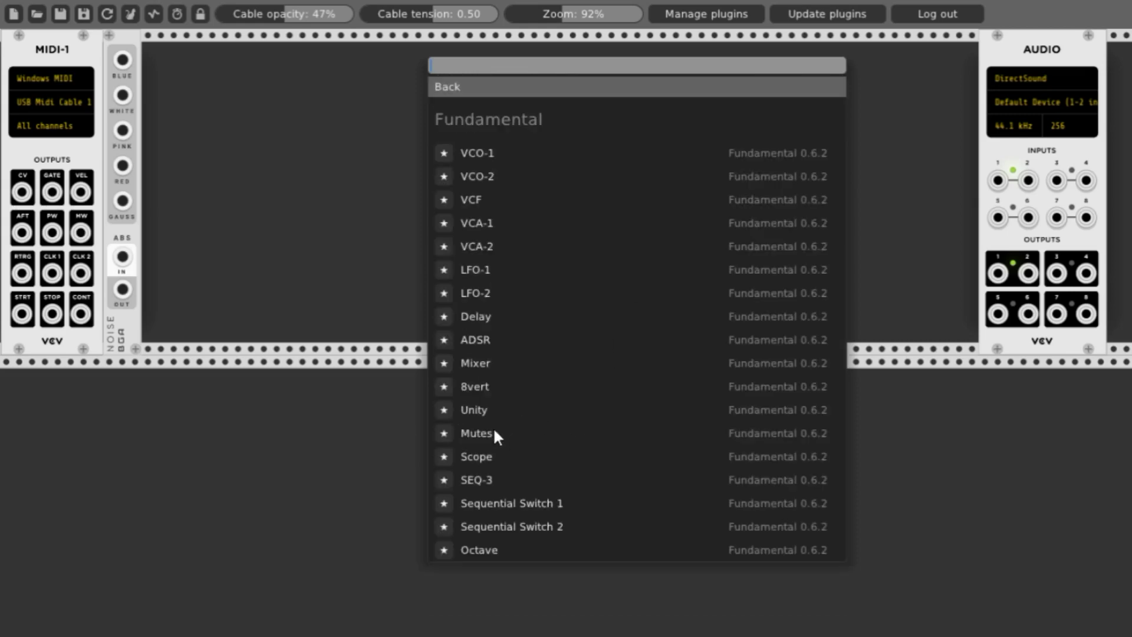
click(469, 346)
drag(762, 73, 829, 89)
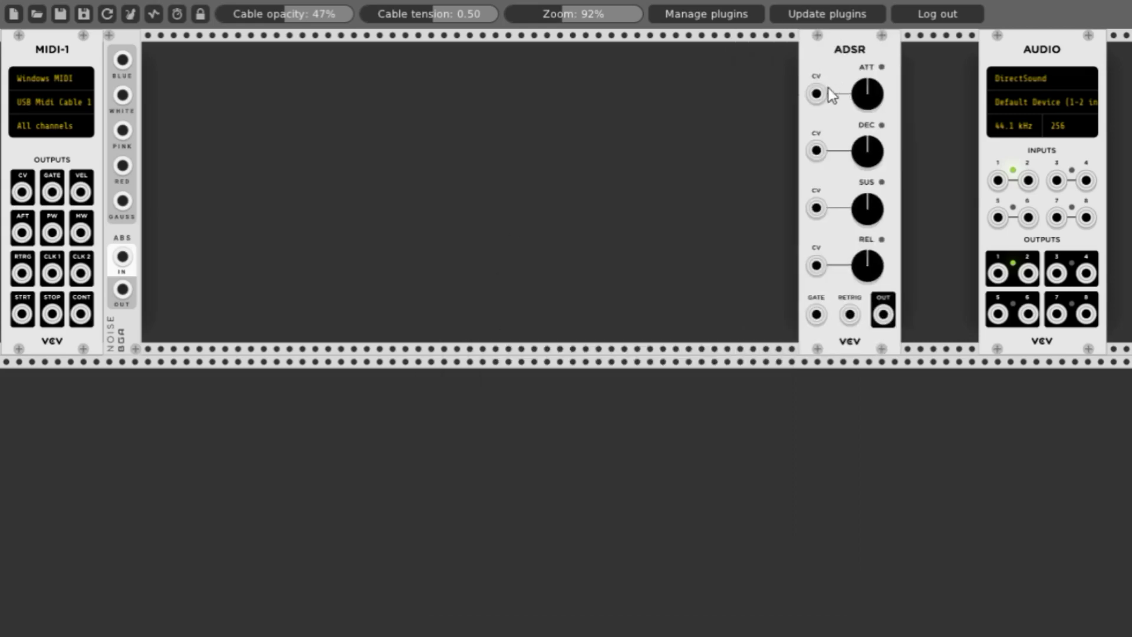
- Add a Fundamental VCA-1 module and place it directly in front of the ADSR module
right_click(672, 215)
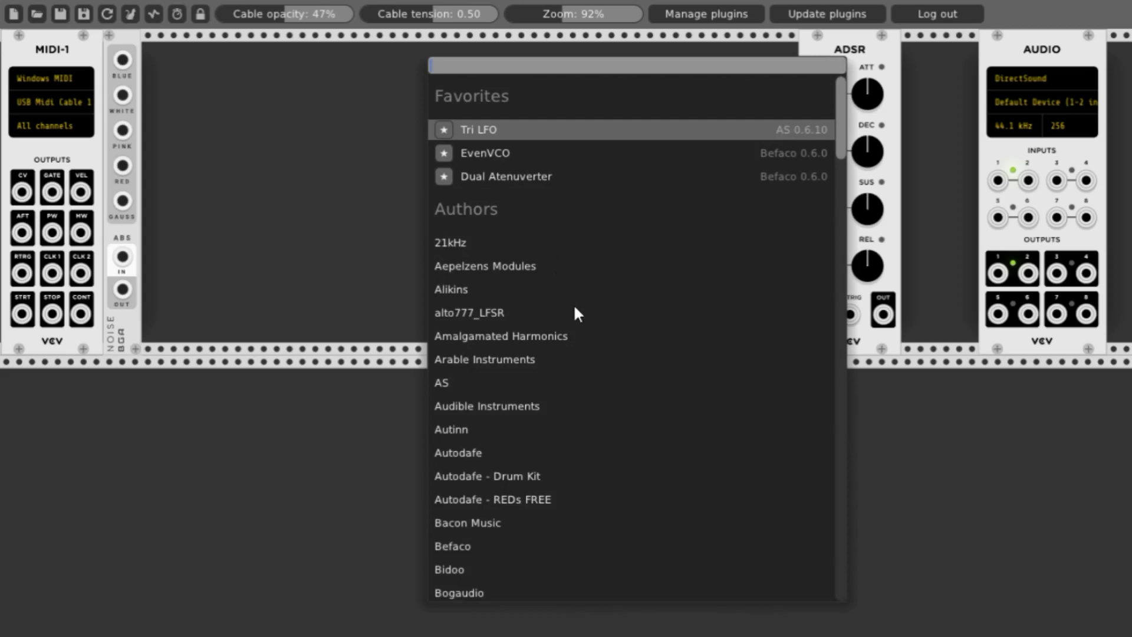
scroll(575, 307, down, 10)
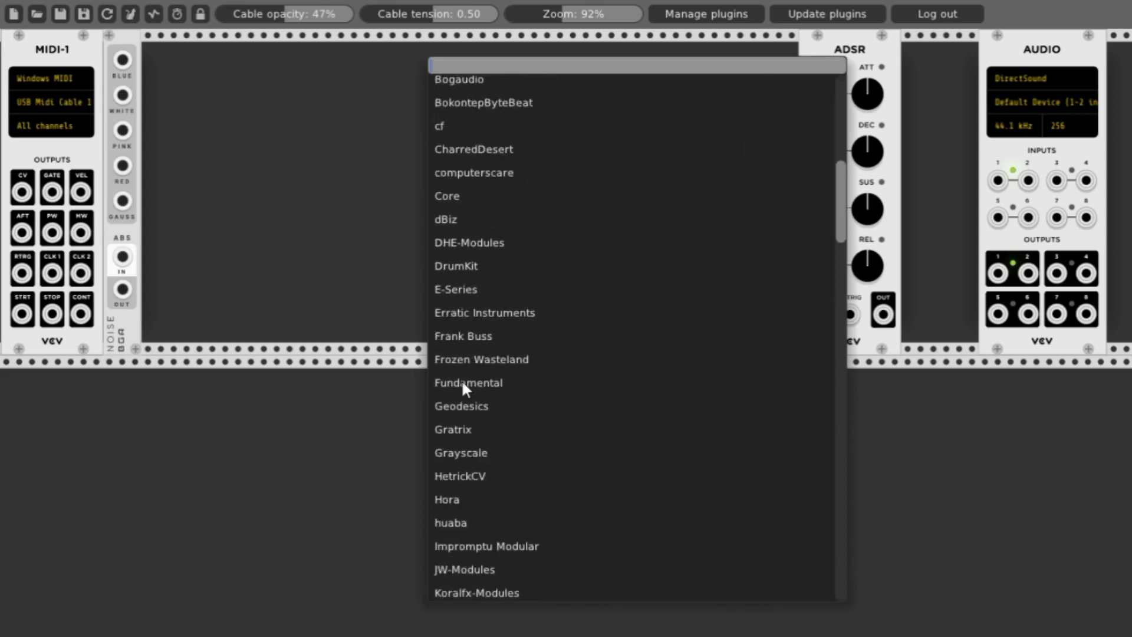
click(467, 384)
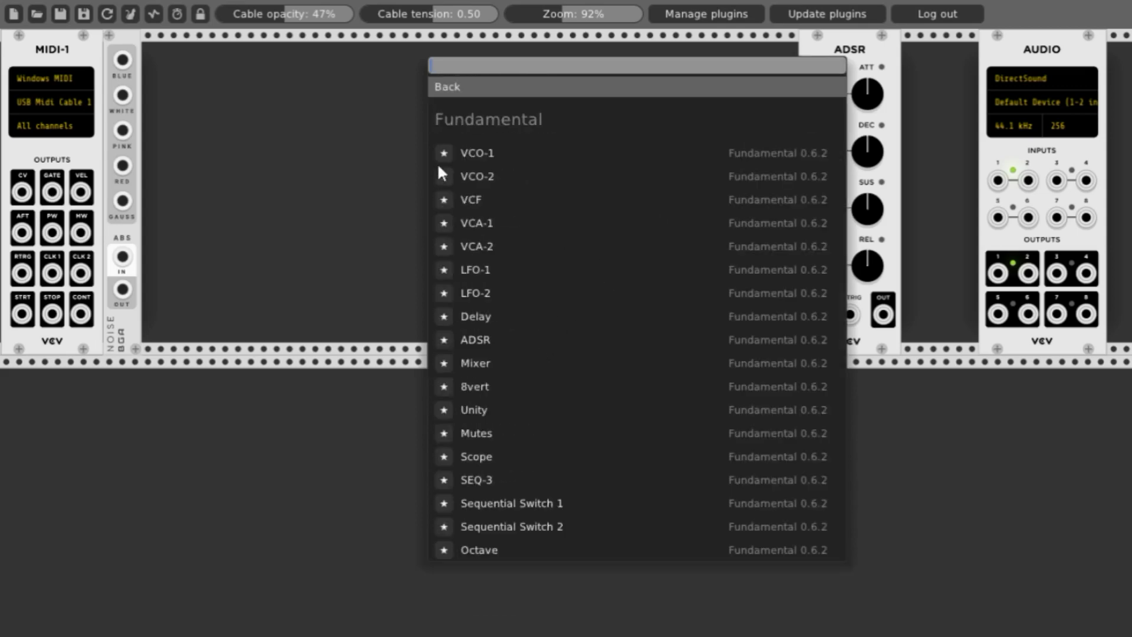
click(480, 224)
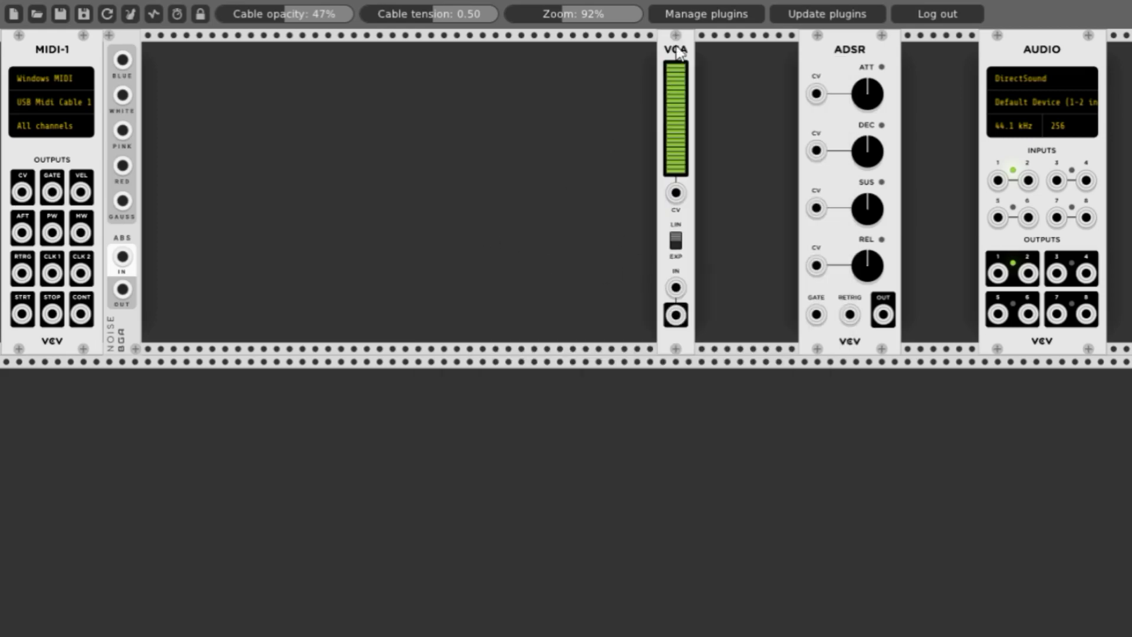
drag(678, 52, 781, 54)
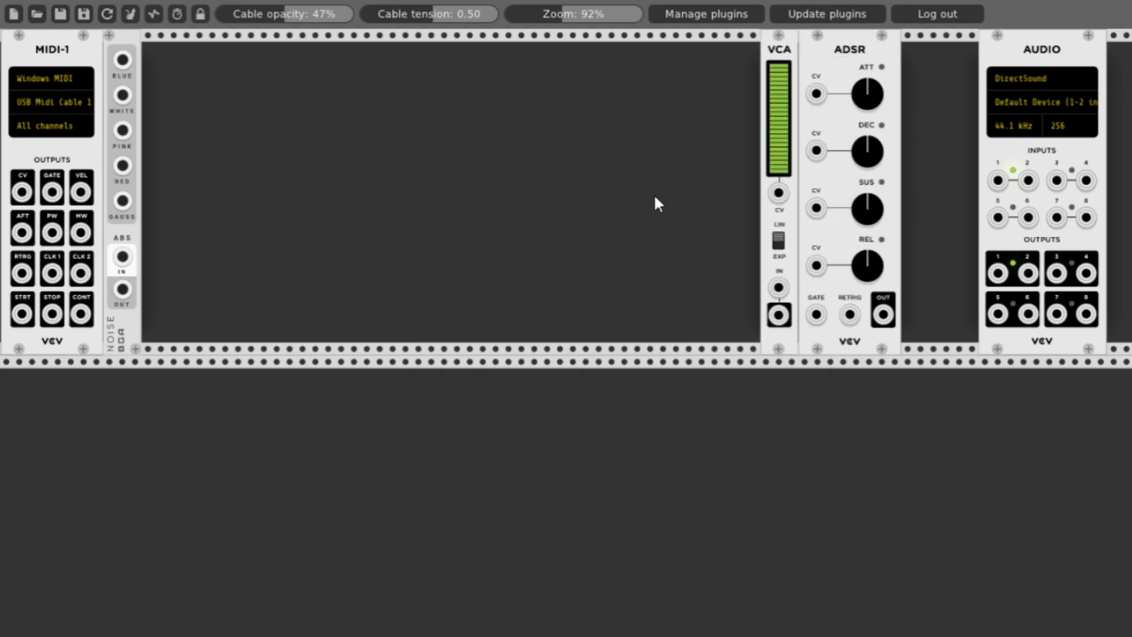
- Add a Fundamental VCF module and place it directly in front of the VCA module
right_click(617, 184)
scroll(531, 235, down, 5)
click(465, 193)
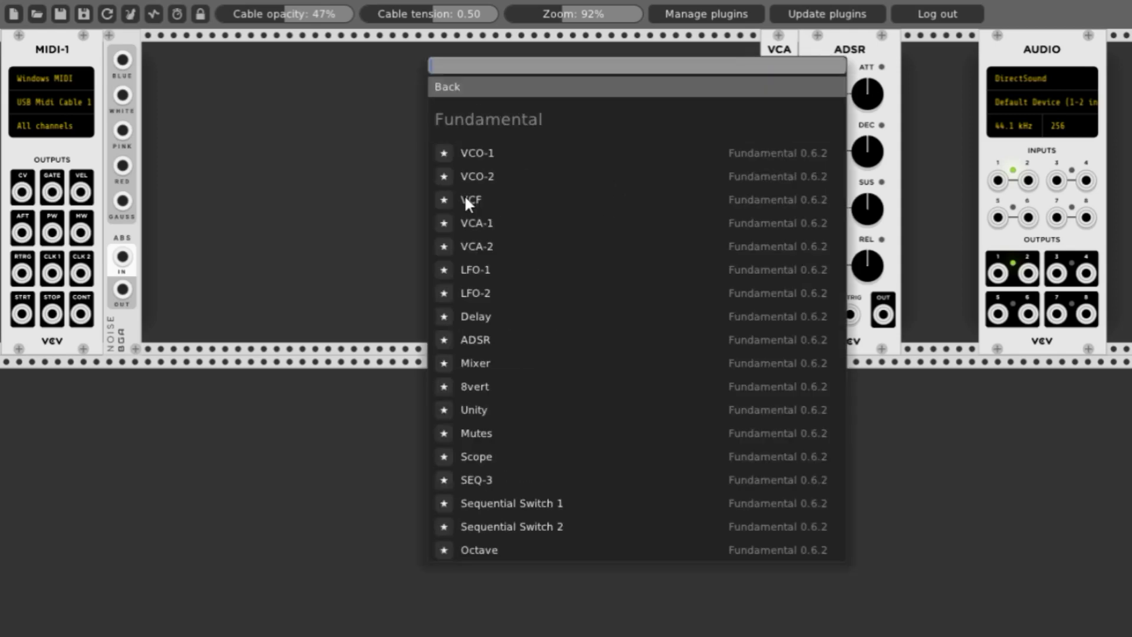
click(469, 199)
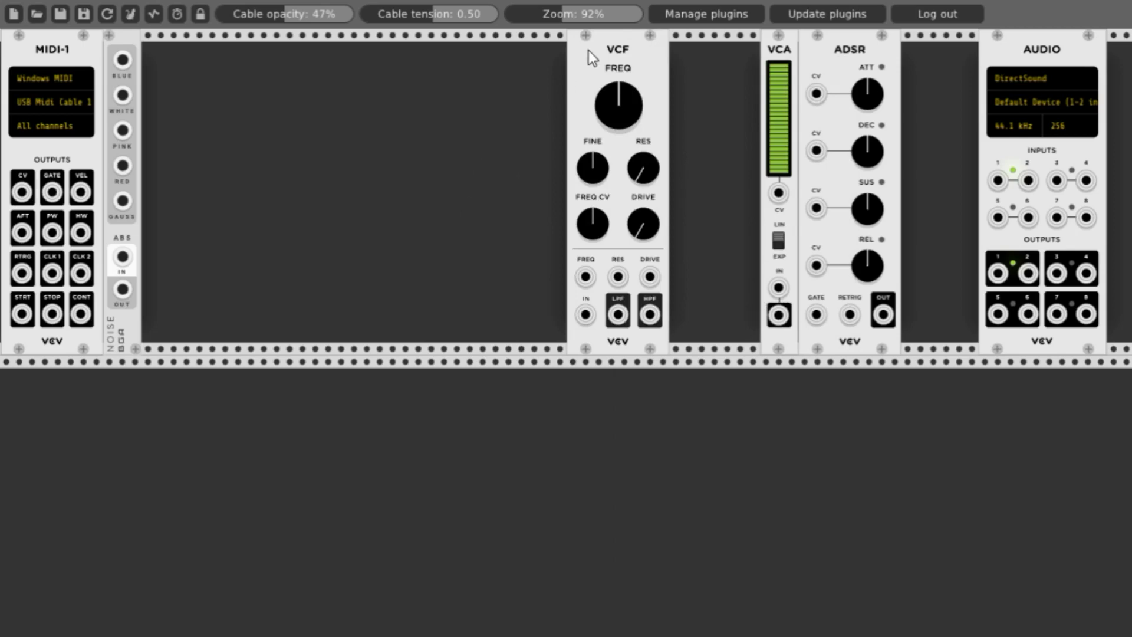
drag(589, 50, 715, 89)
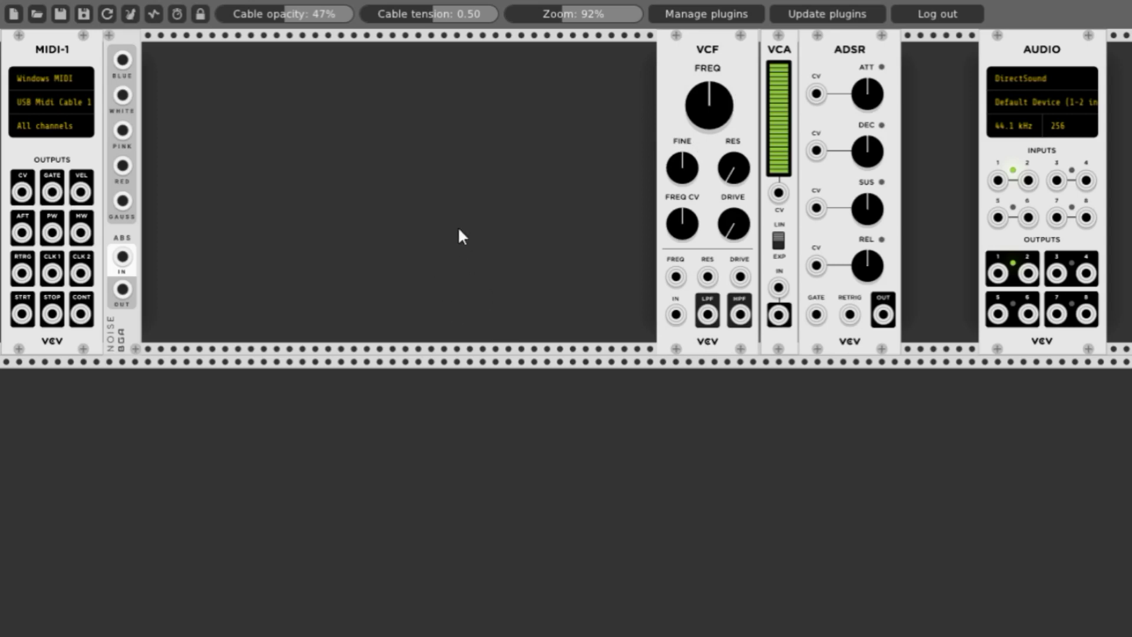
- Add a Fundamental Mixer module and place it directly in front of the VCF module
right_click(481, 172)
scroll(596, 317, down, 10)
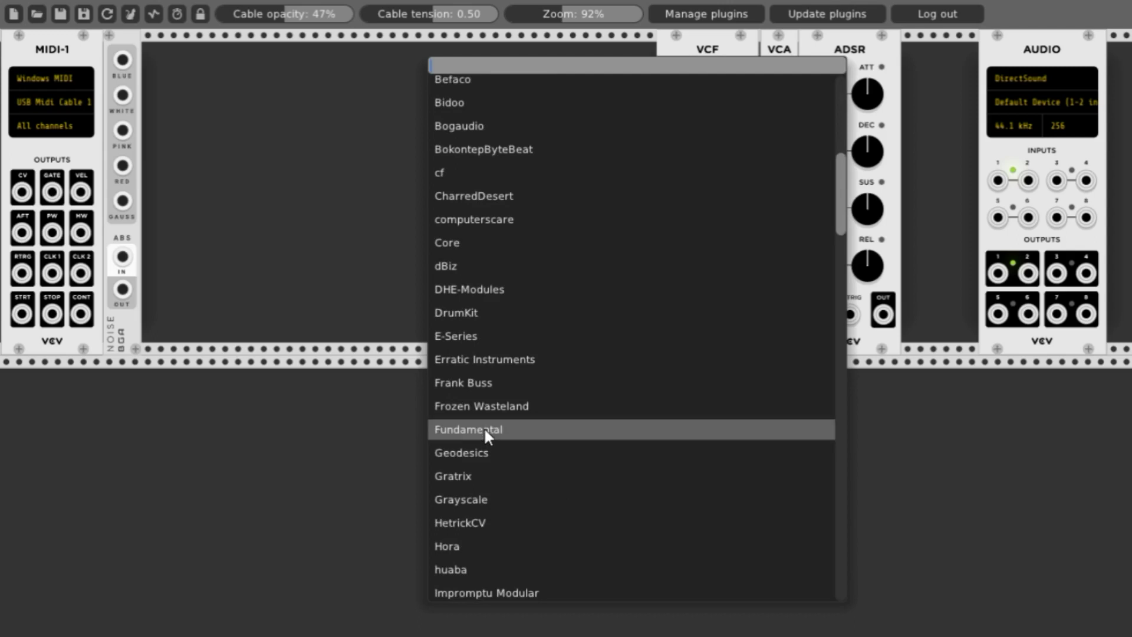
click(484, 429)
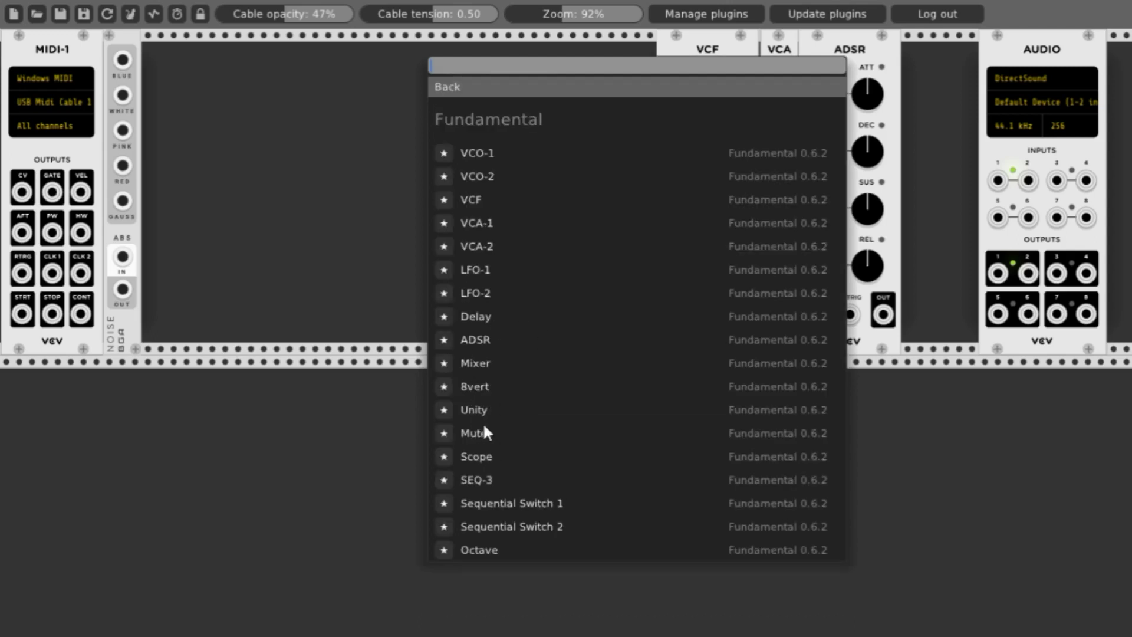
click(486, 361)
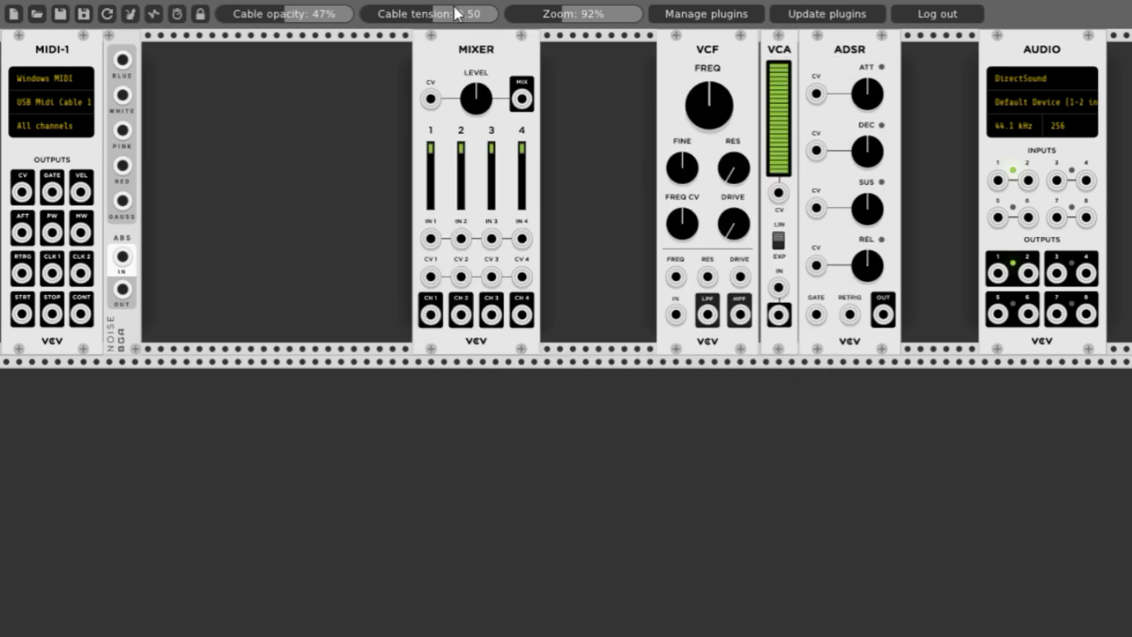
drag(449, 37, 564, 64)
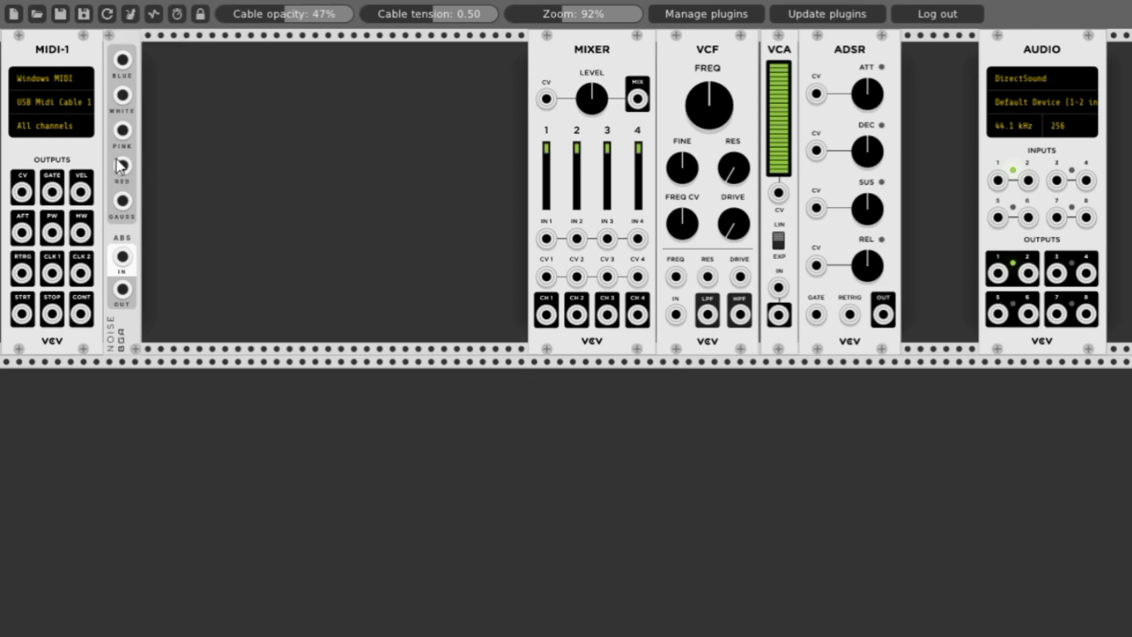
- Patch the RED noise output into Mixer IN 1 and the MIX output into the VCF input, with the mixer level at maximum
drag(122, 166, 539, 244)
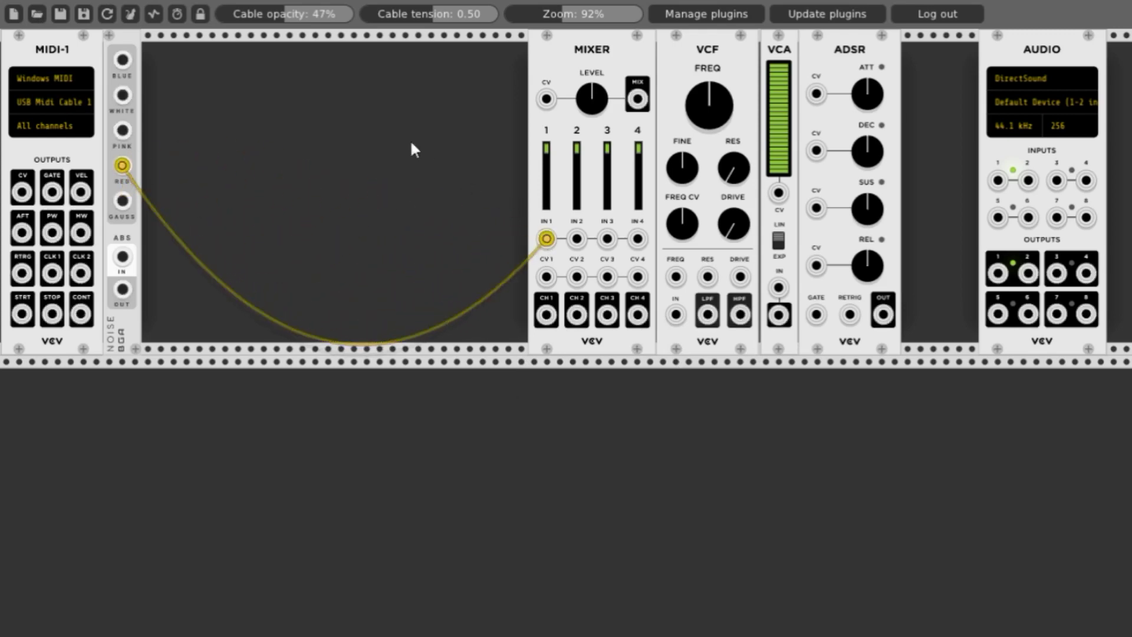
mouse_move(592, 99)
mouse_down()
mouse_move(591, 79)
mouse_move(593, 101)
mouse_up()
drag(638, 99, 676, 317)
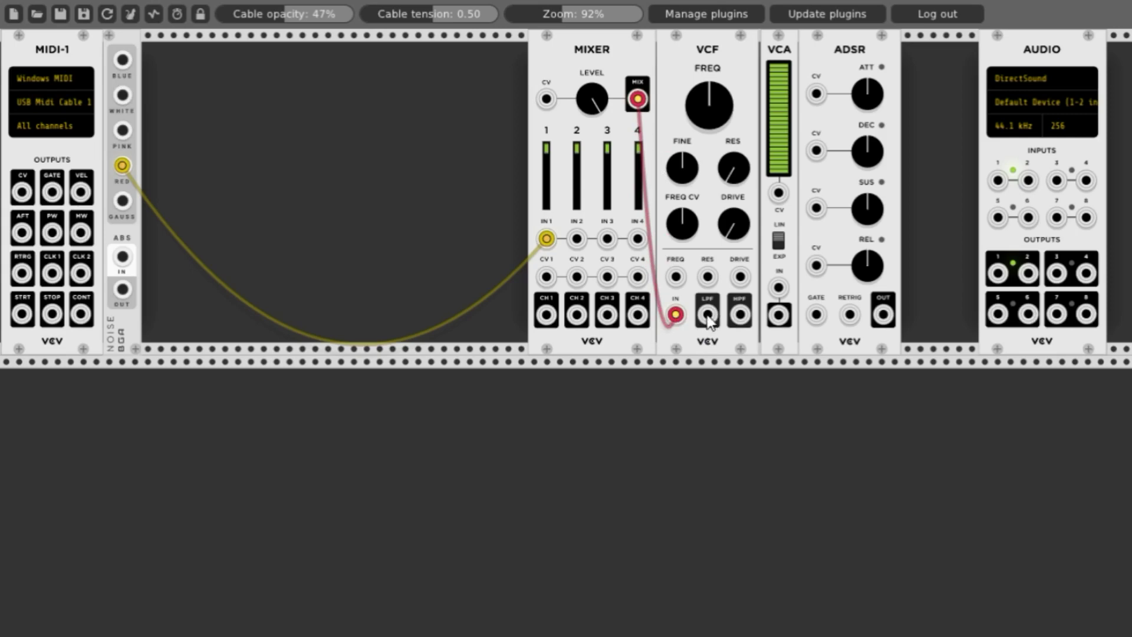
- Patch the VCF LPF output into the VCA and the VCA output into Audio inputs 1 and 2, raising the filter FREQ
drag(708, 317, 771, 285)
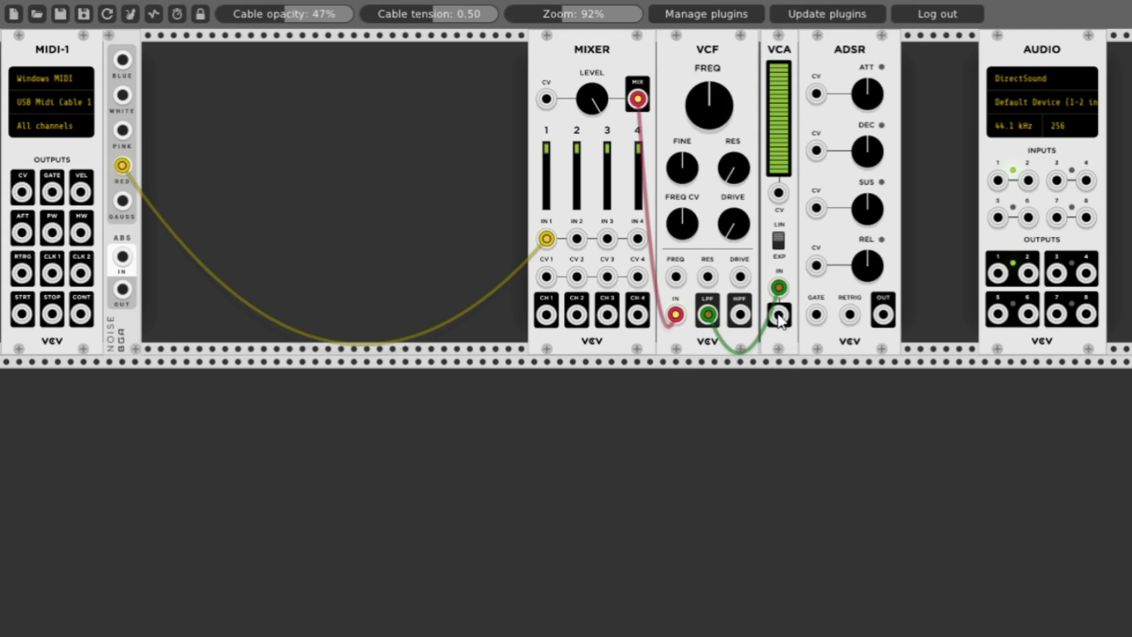
drag(779, 319, 995, 183)
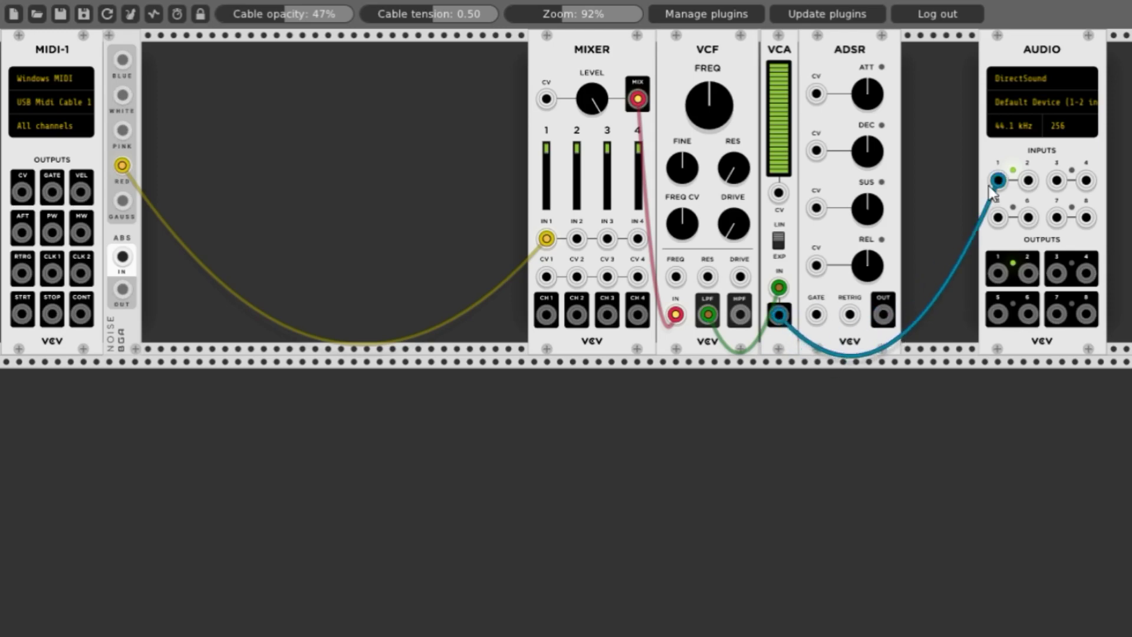
right_click(989, 186)
drag(784, 318, 1000, 181)
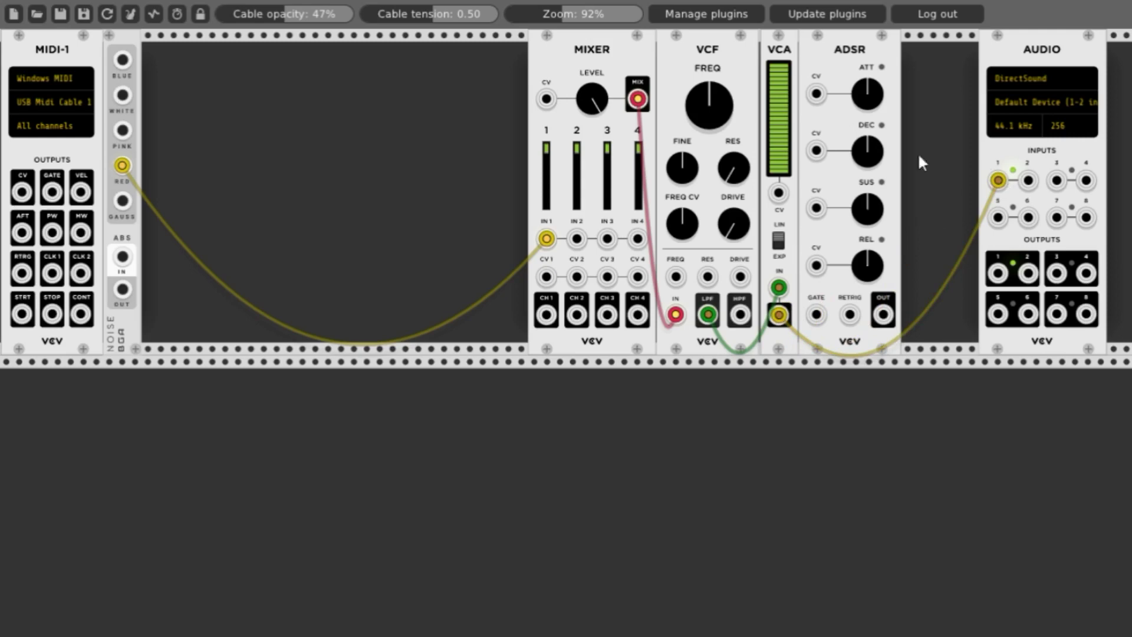
drag(712, 133, 742, 103)
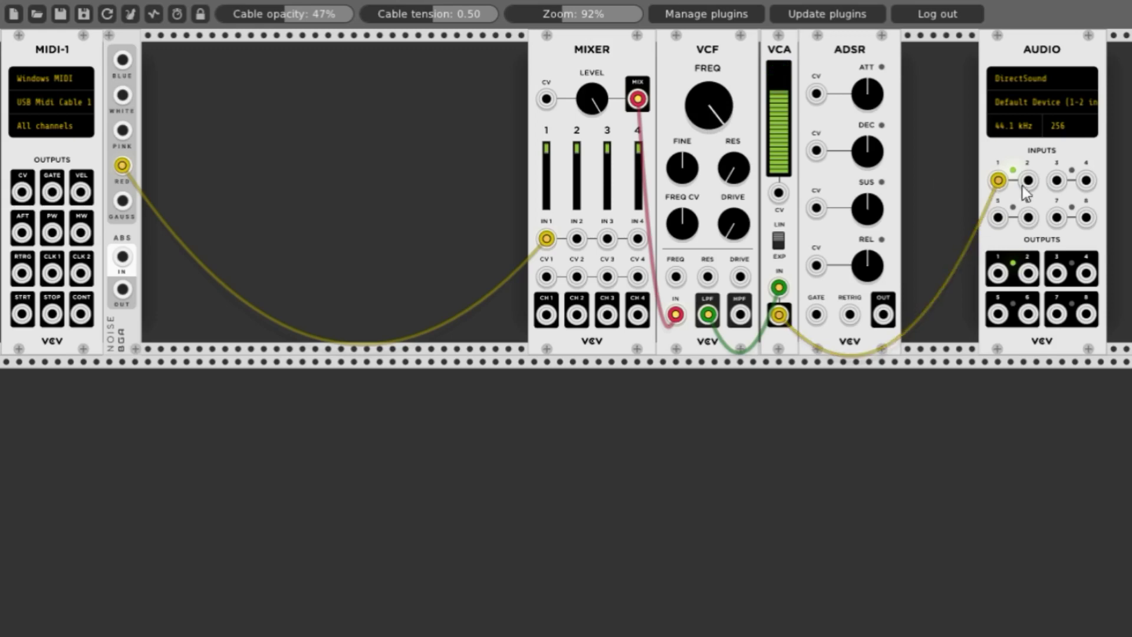
drag(1027, 180, 788, 315)
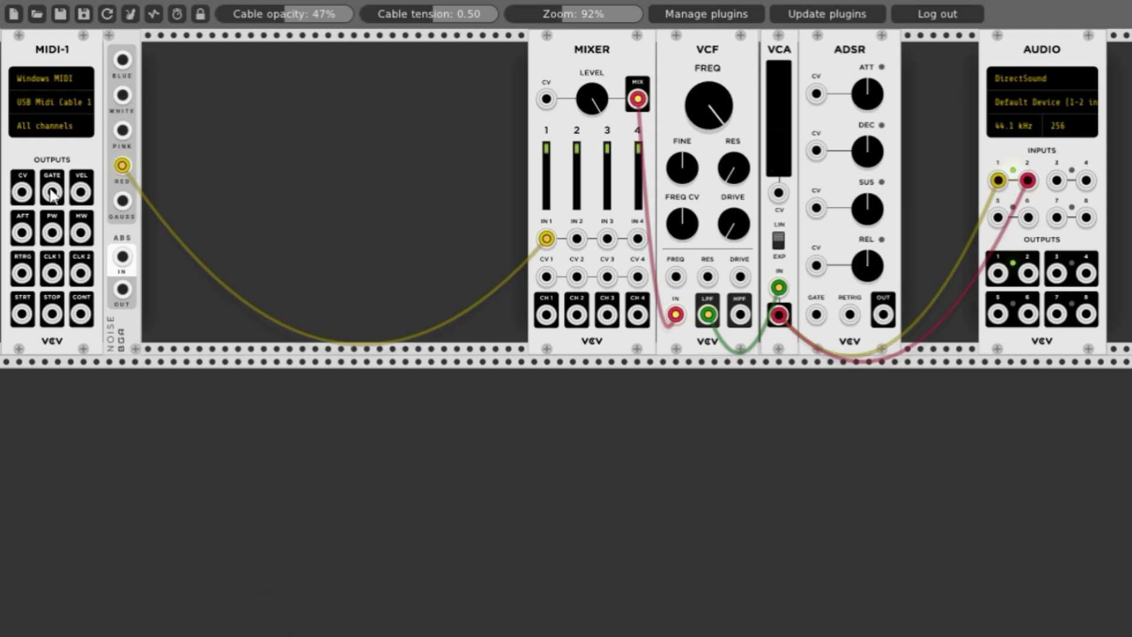
- Patch the MIDI GATE into the ADSR gate and the ADSR output into the VCA CV, with the attack at minimum
drag(52, 192, 816, 314)
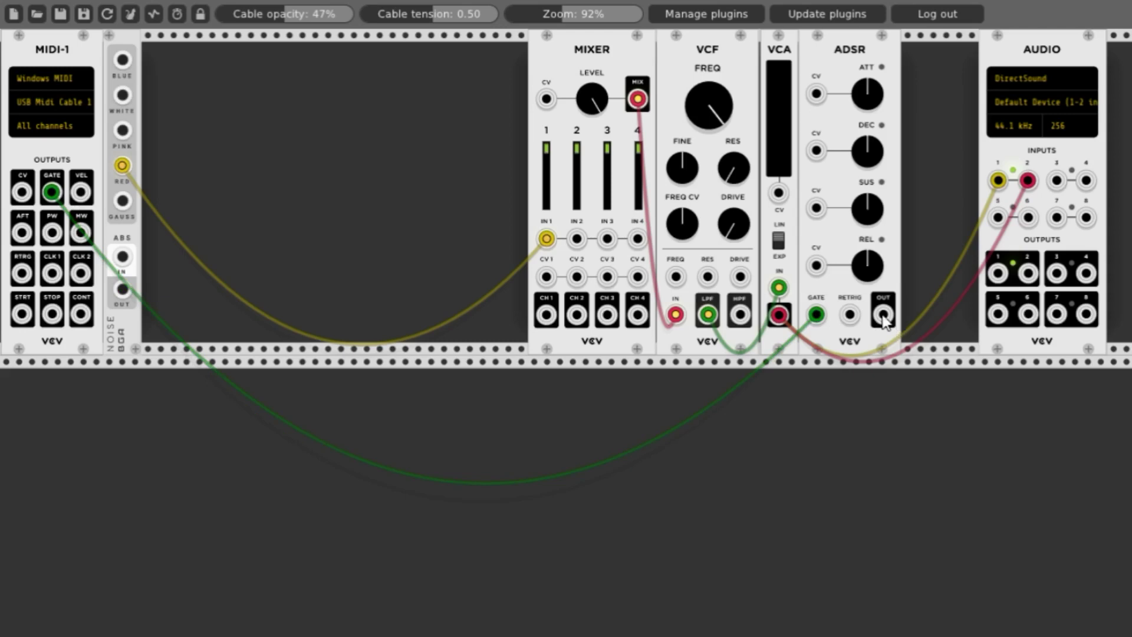
drag(883, 315, 778, 193)
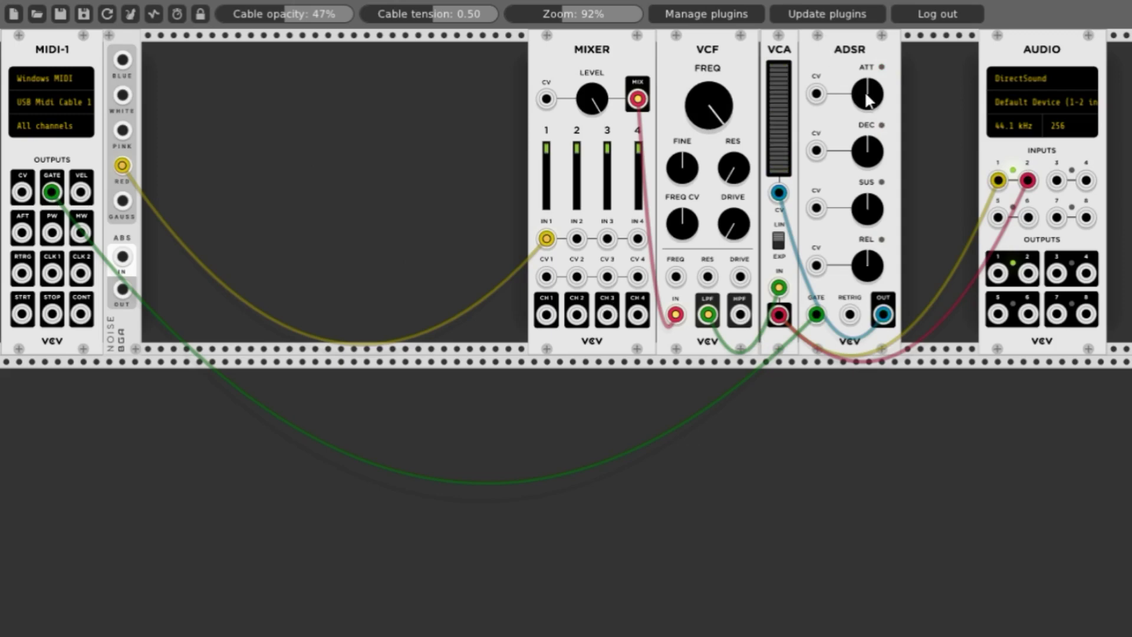
drag(867, 101, 867, 144)
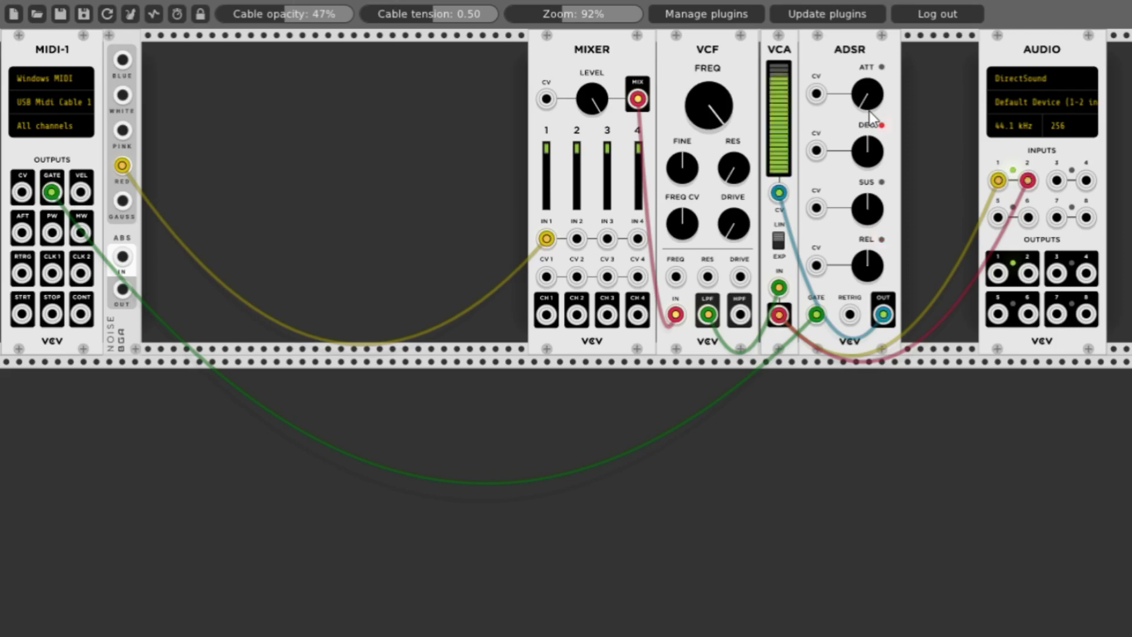
- Lower the VCF frequency and shape the ADSR envelope with a shorter decay, higher sustain and longer release
drag(706, 84, 690, 118)
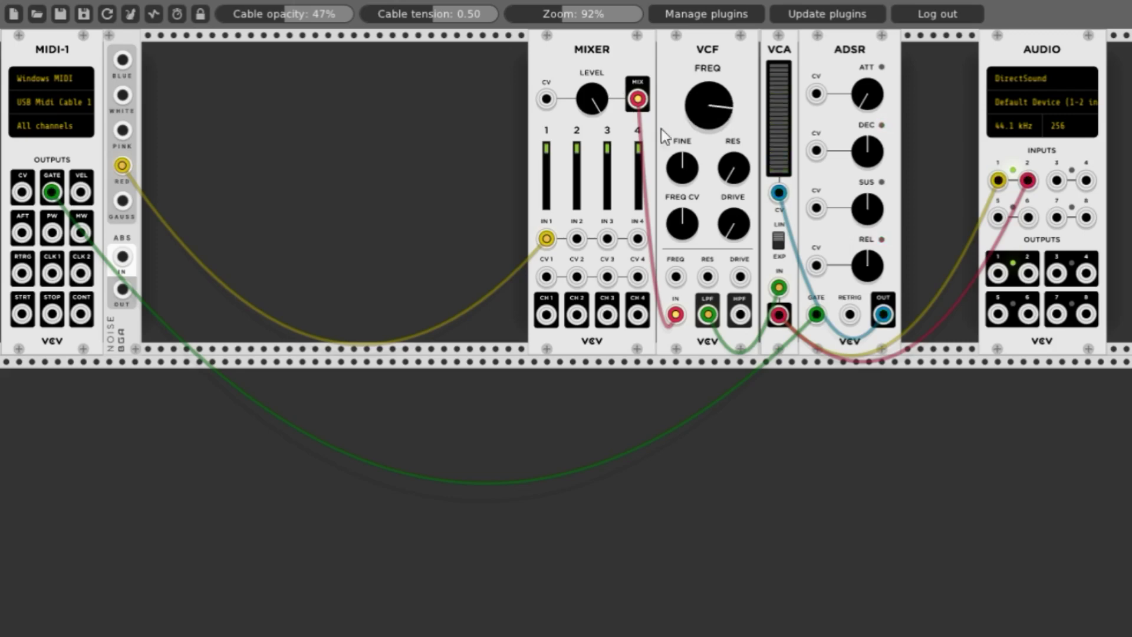
drag(867, 111, 884, 122)
drag(867, 156, 866, 168)
drag(853, 93, 853, 107)
drag(867, 152, 867, 161)
drag(857, 222, 868, 210)
drag(878, 277, 879, 277)
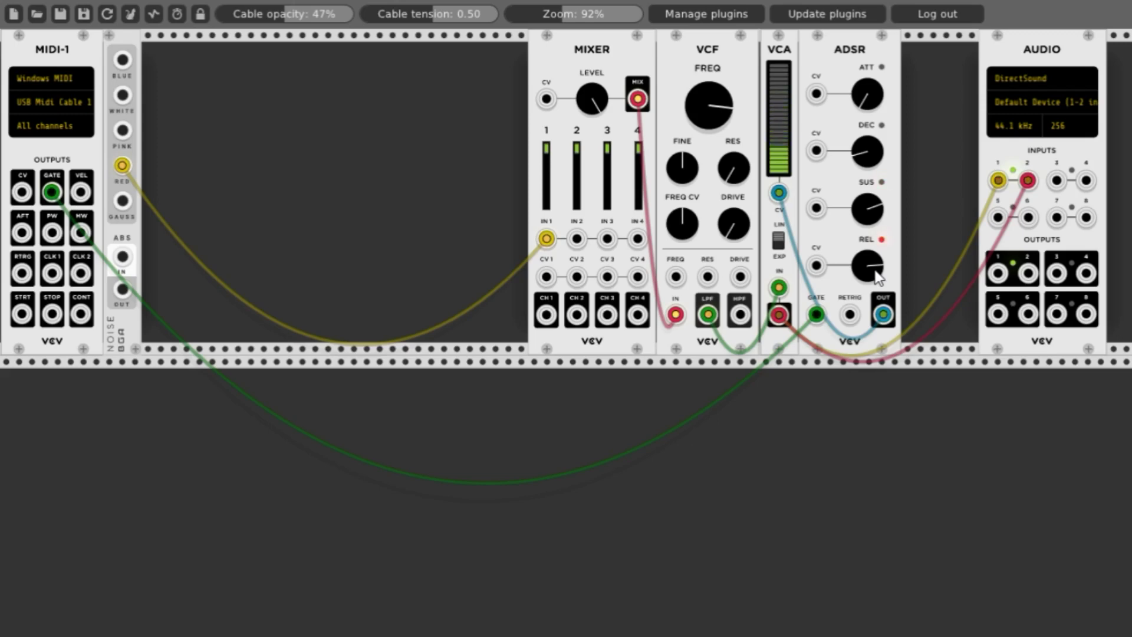
- Patch the ADSR output into the VCF FREQ input and set the filter's FREQ knob to about three o'clock
drag(713, 129, 711, 131)
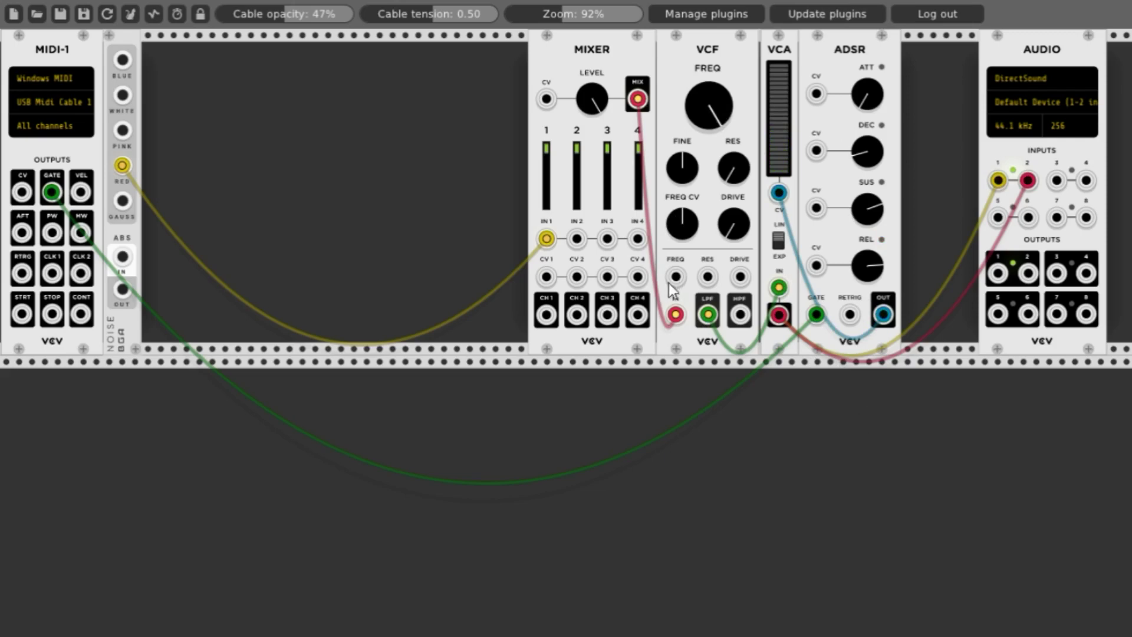
drag(673, 283, 890, 317)
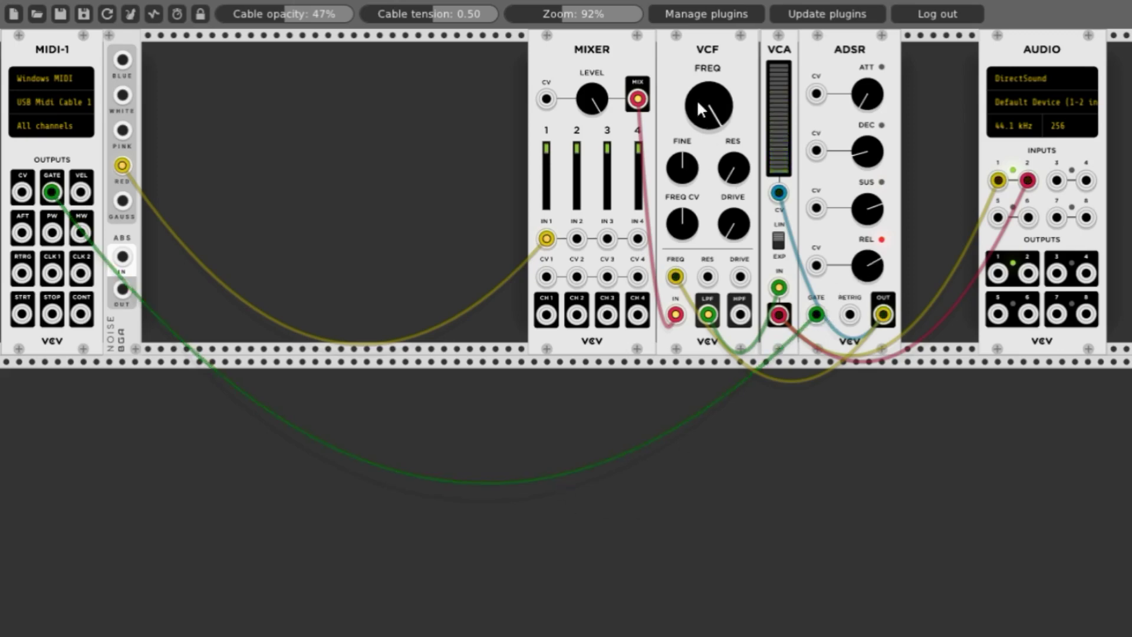
drag(697, 99, 697, 124)
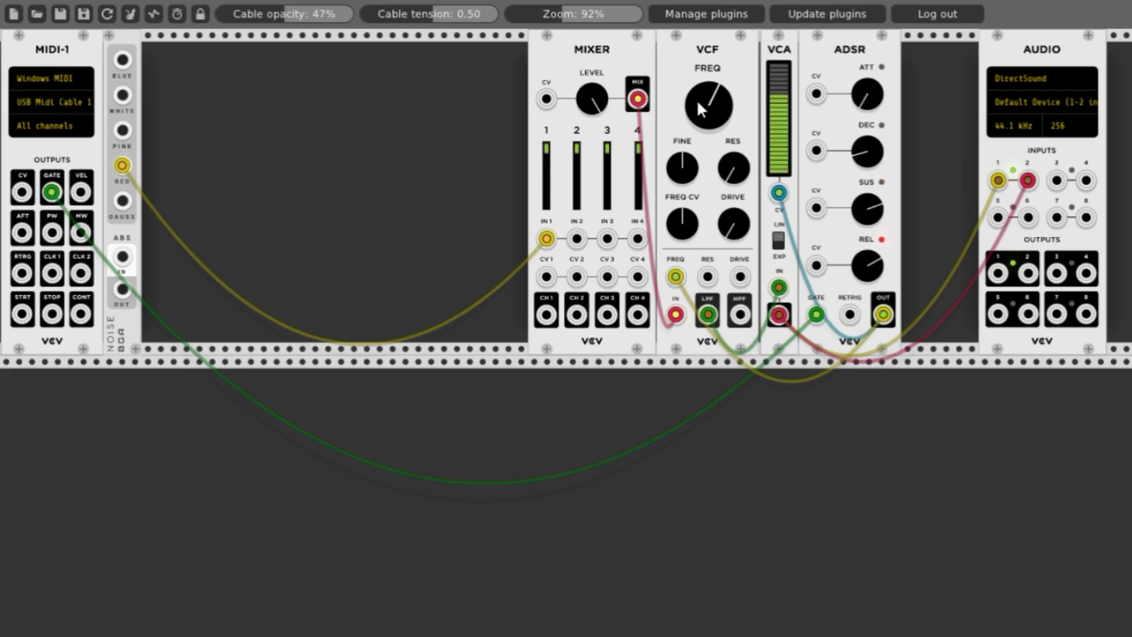
drag(697, 100, 697, 86)
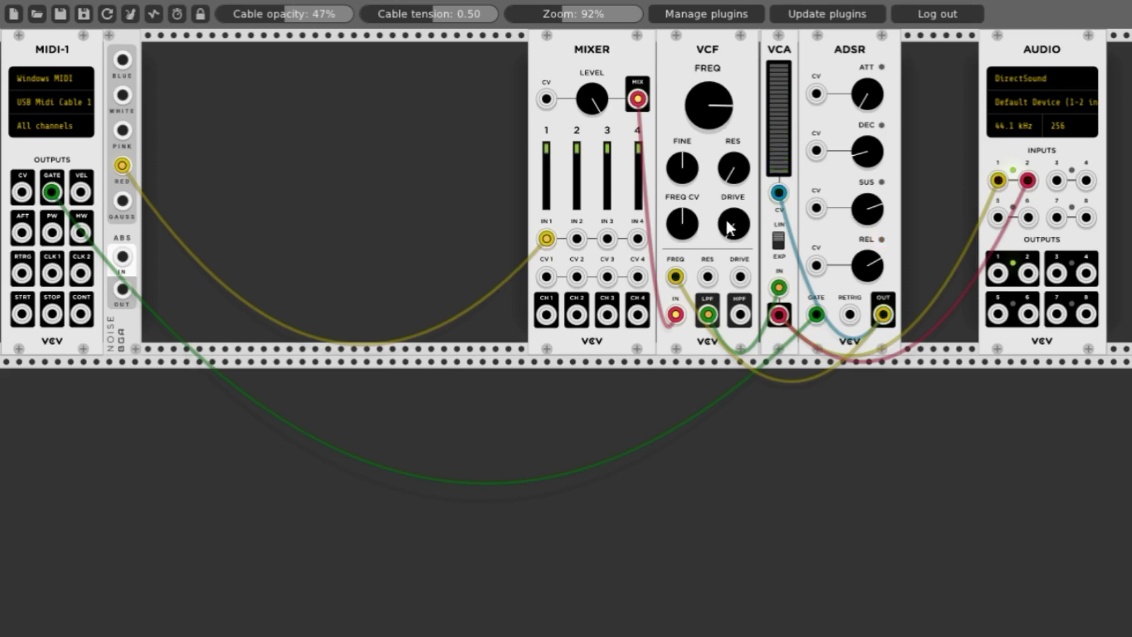
- Reset the ADSR sustain and decay knobs to their default positions
double_click(863, 220)
double_click(880, 161)
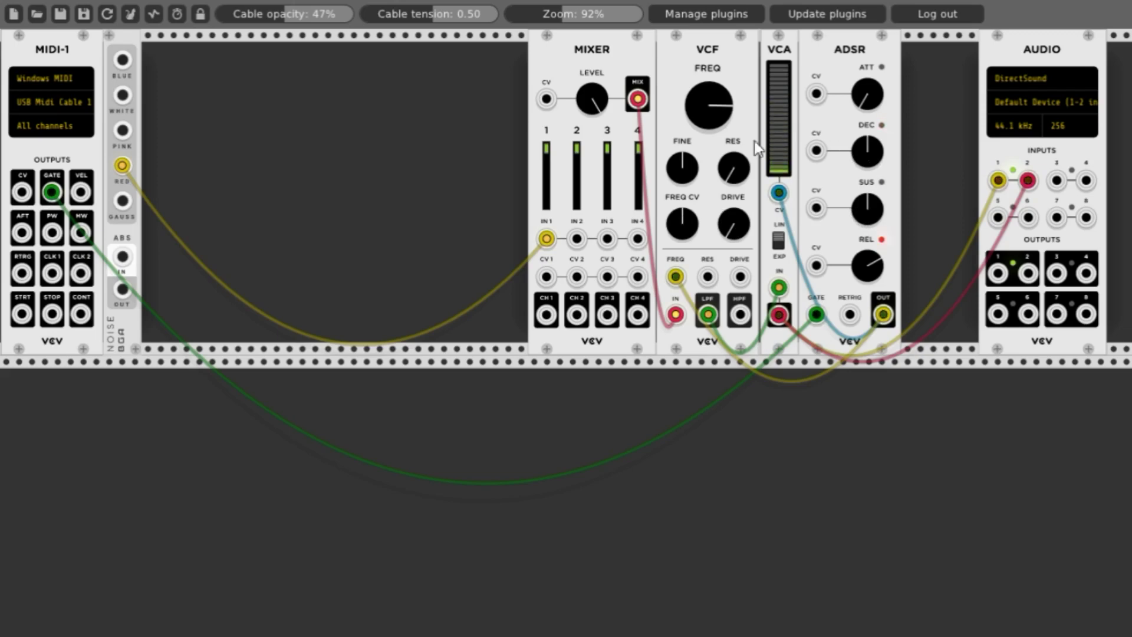
- Raise the VCF RES and DRIVE knobs to about midway and disconnect the ADSR cable from the filter's FREQ input
drag(741, 165, 741, 140)
drag(729, 242, 728, 207)
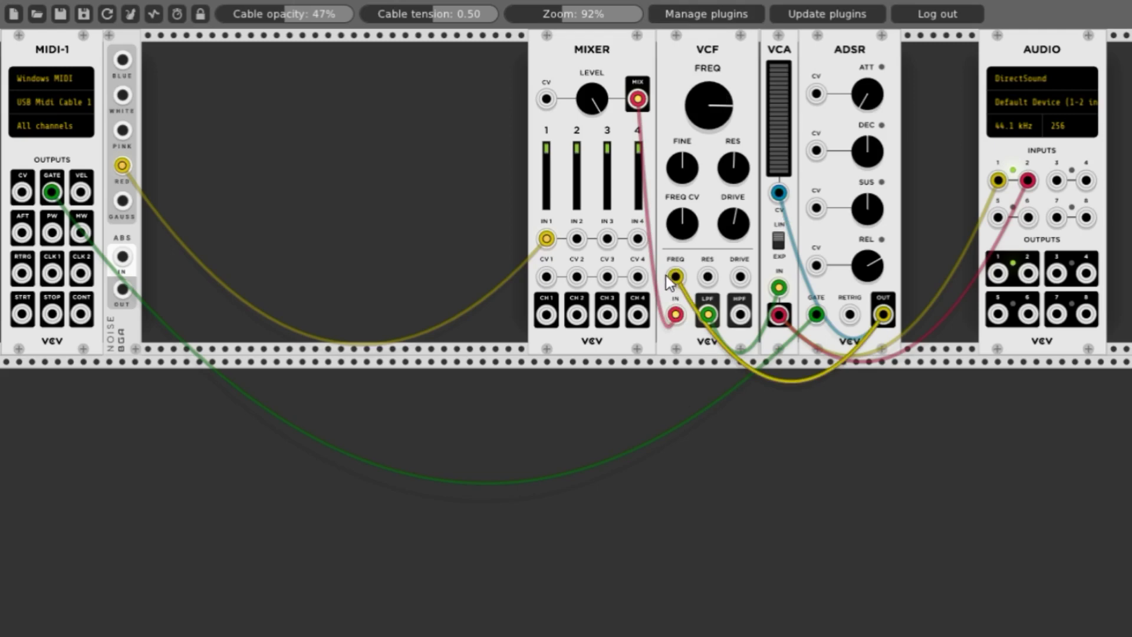
drag(676, 278, 884, 301)
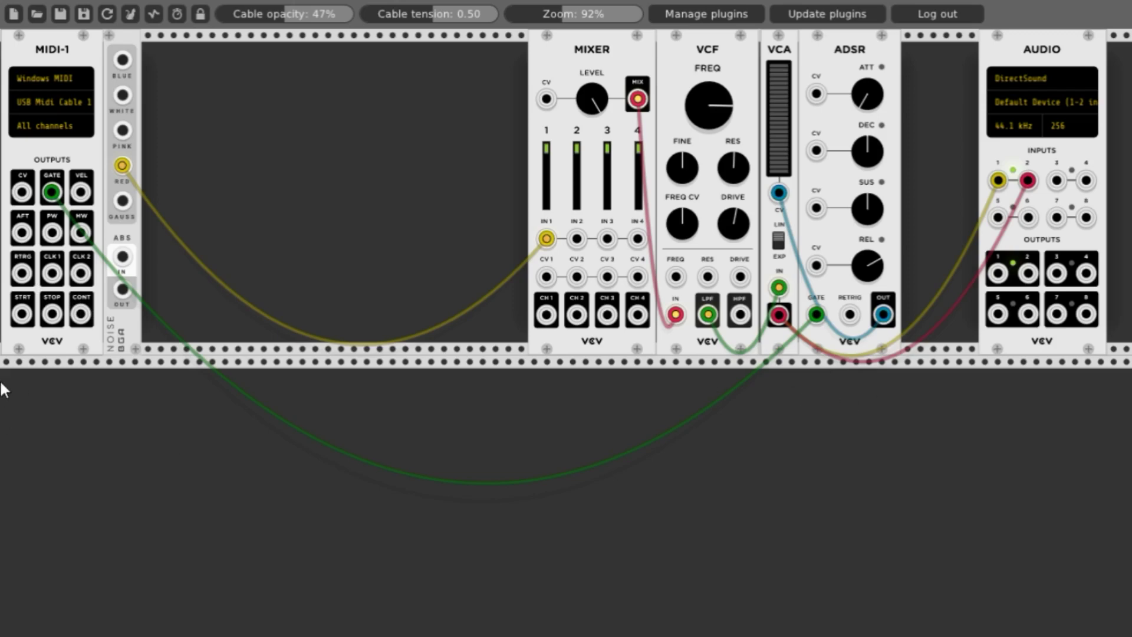
- Add a Fundamental VCO-1 oscillator module directly after the NOISE module
right_click(192, 159)
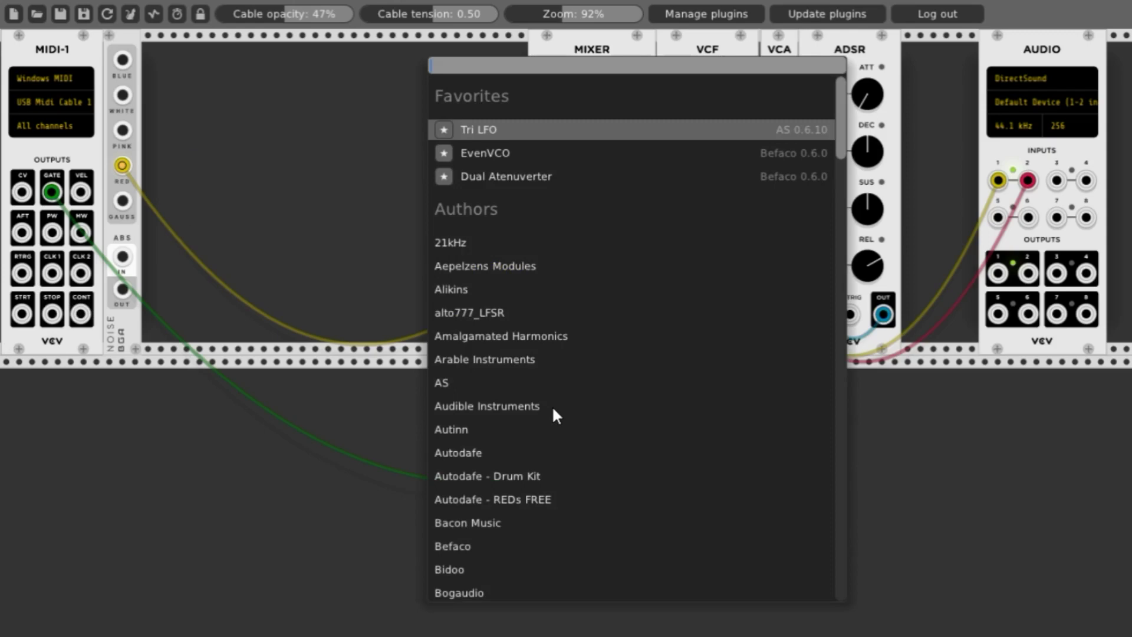
scroll(553, 408, down, 4)
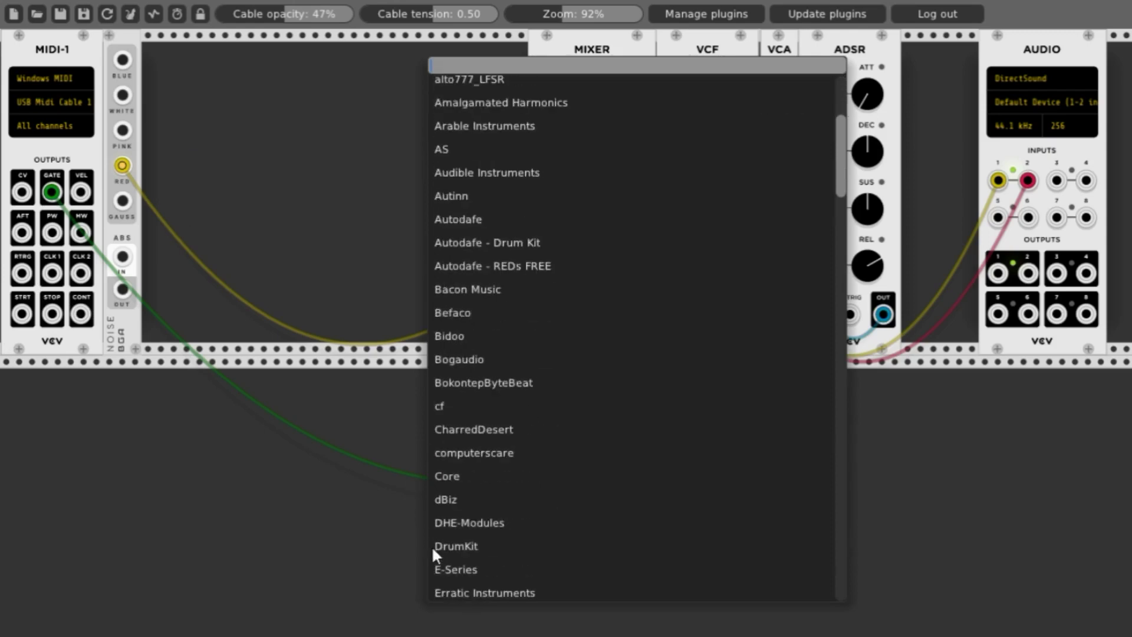
scroll(448, 550, down, 2)
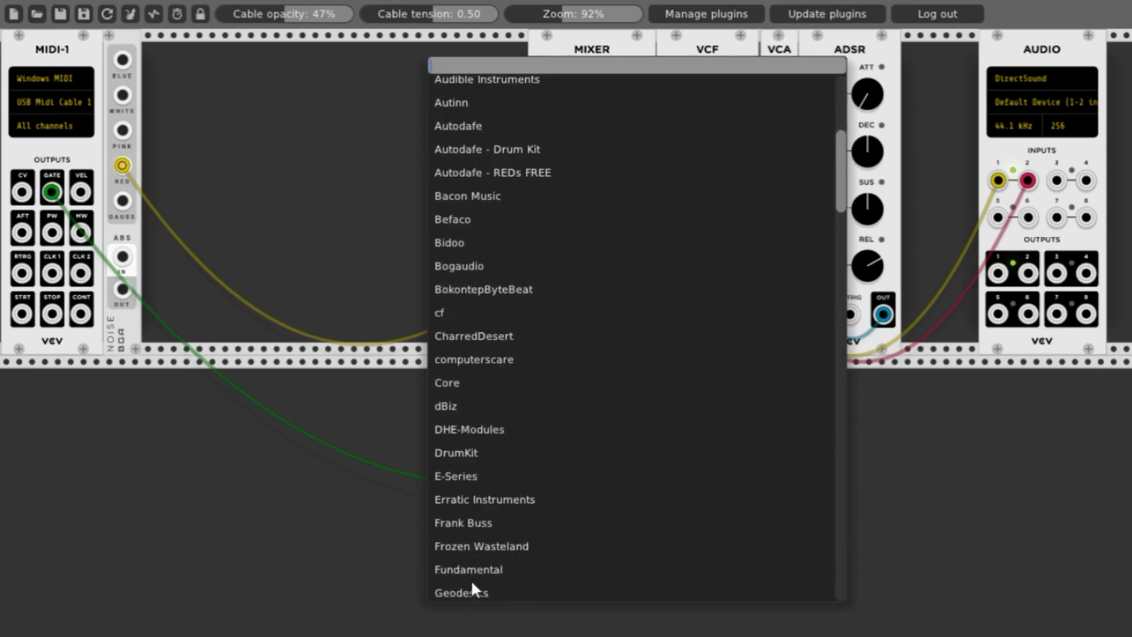
click(465, 570)
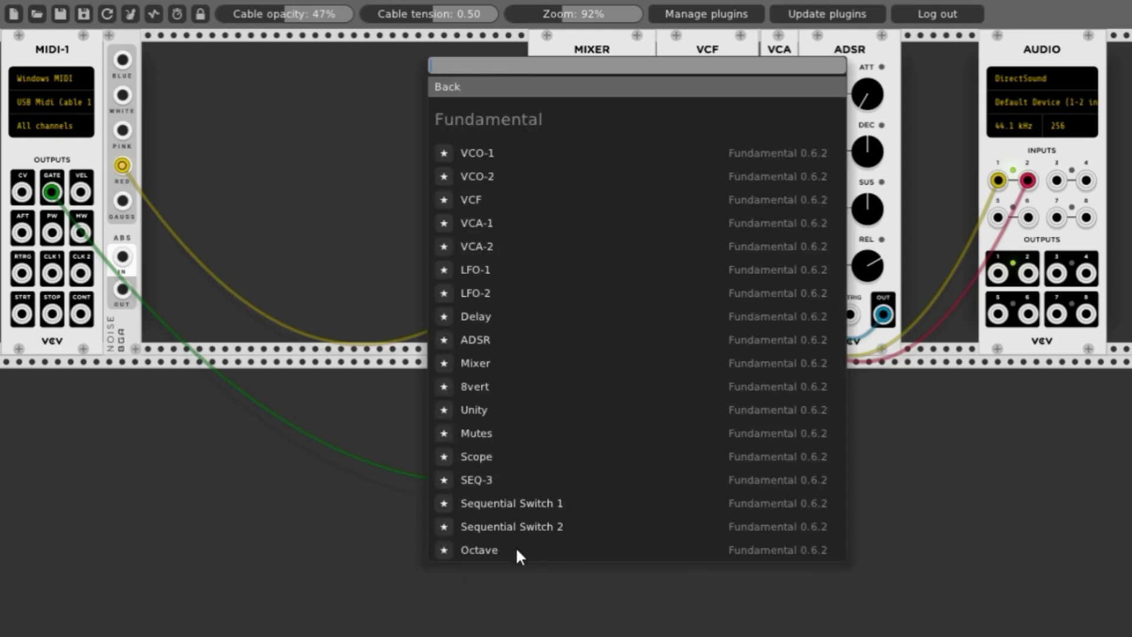
click(470, 153)
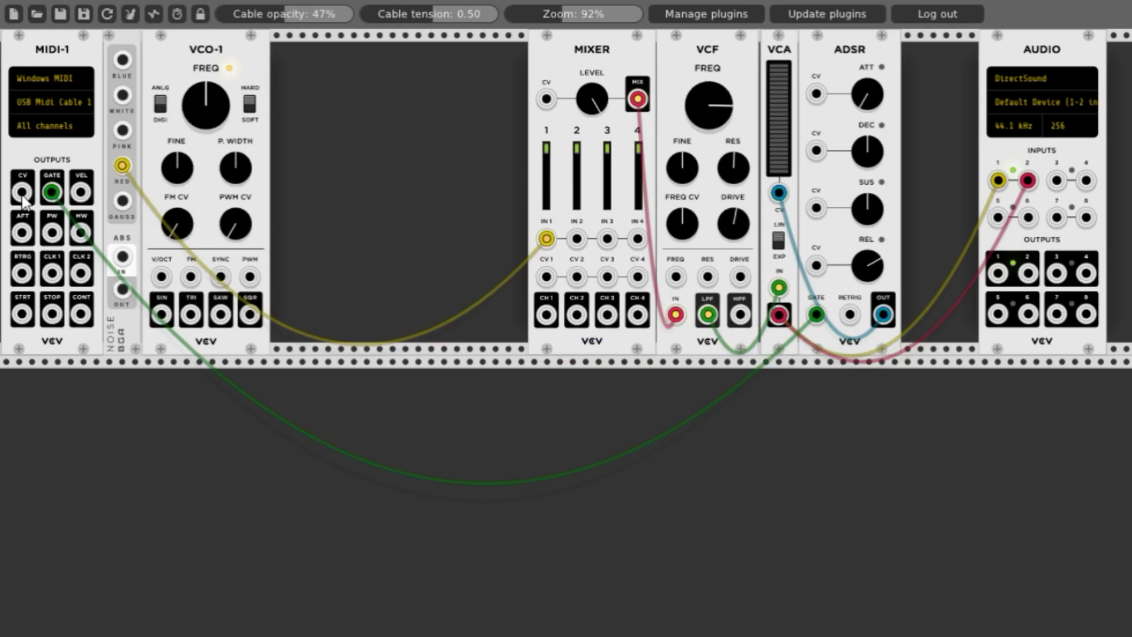
- Patch the MIDI CV into VCO-1 V/OCT and its SAW output into Mixer IN 2, with mixer channel 1 turned fully down
drag(22, 194, 161, 279)
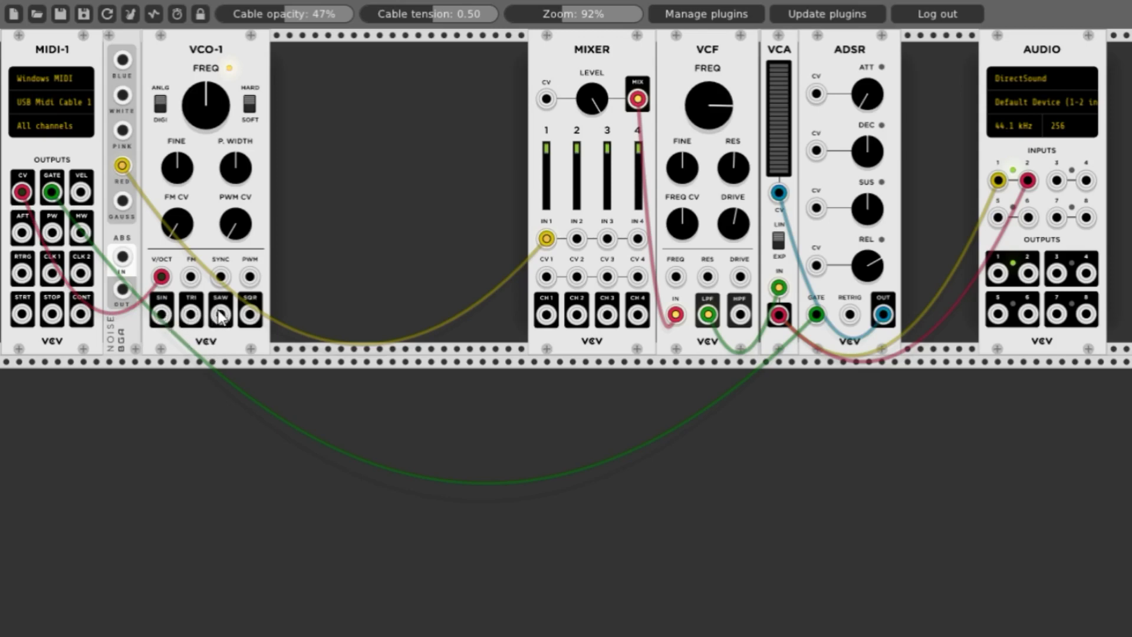
drag(219, 312, 576, 248)
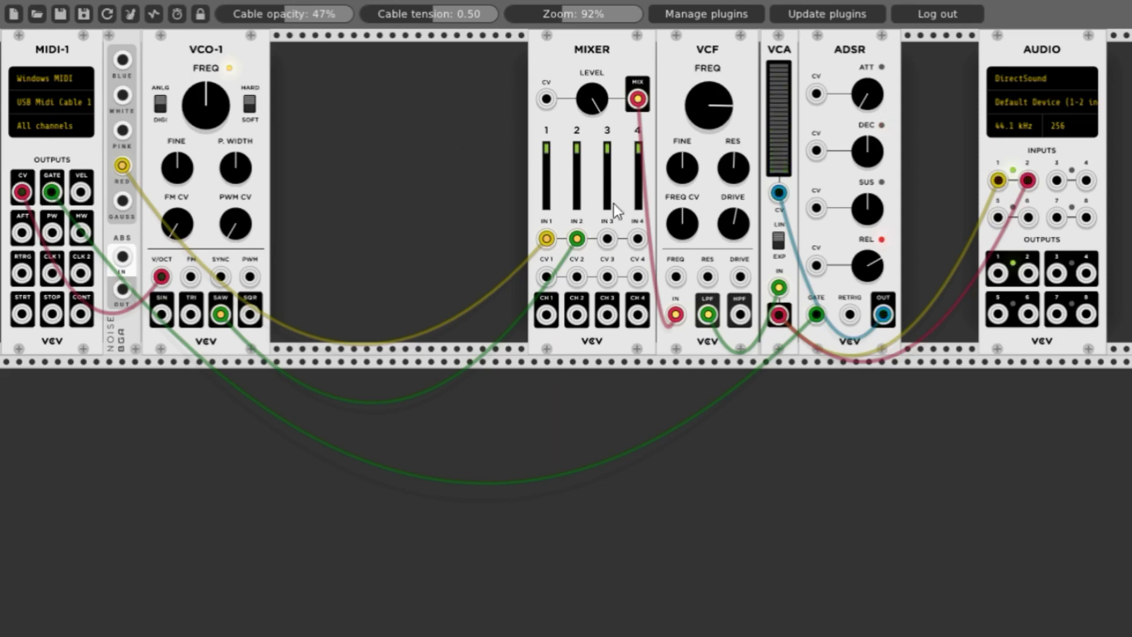
drag(546, 166, 546, 204)
- Duplicate the VCO-1 module so that a second oscillator sits directly beside it
right_click(337, 120)
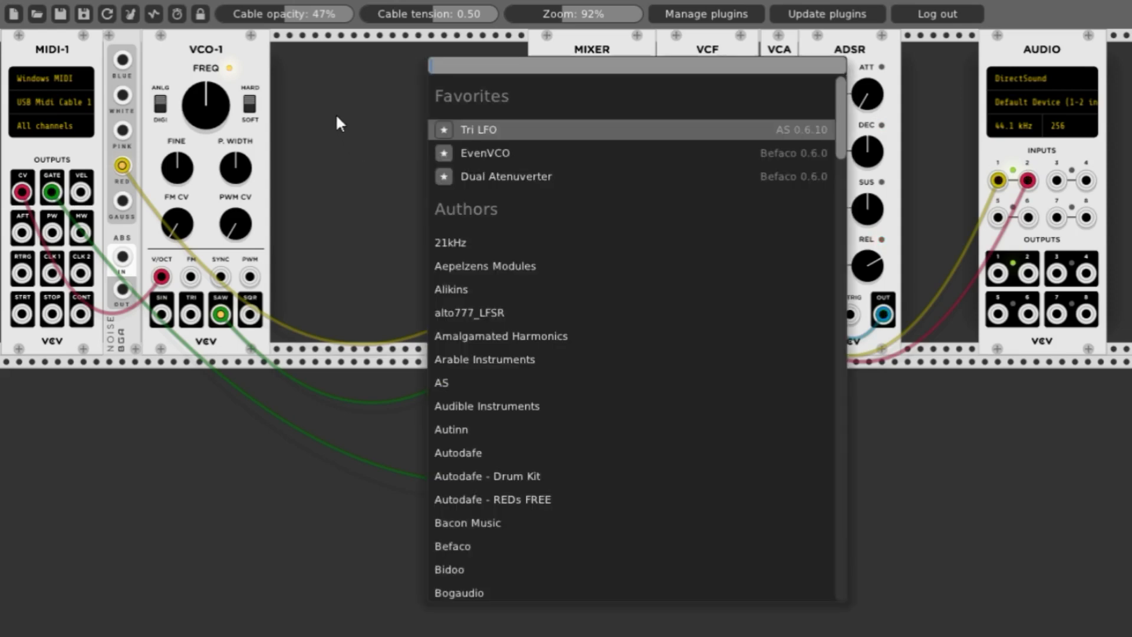
click(390, 167)
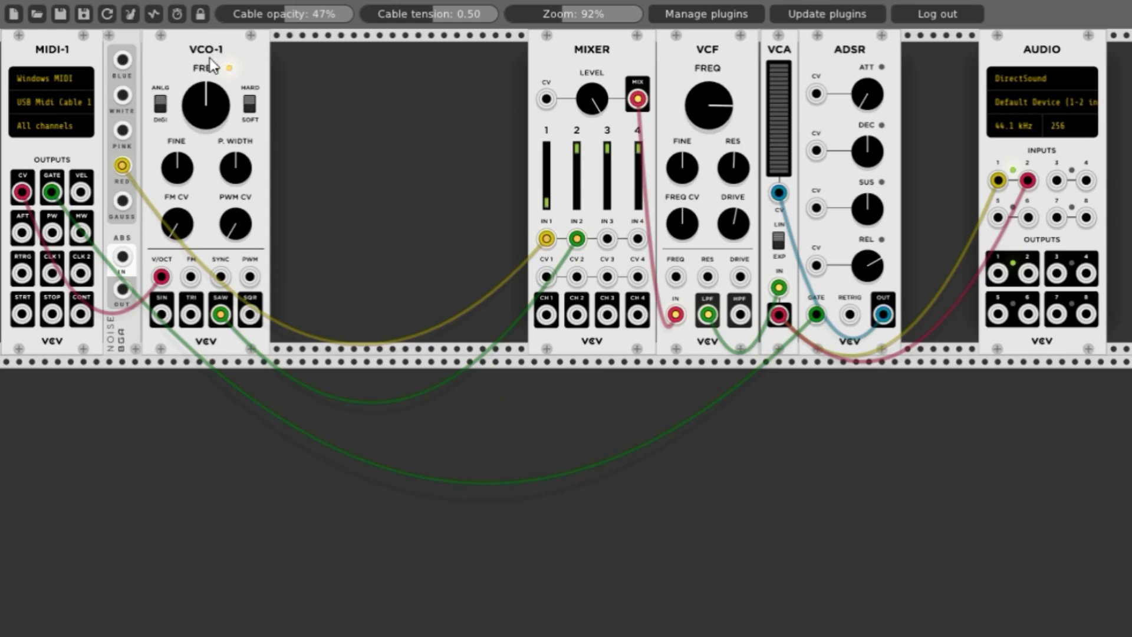
key(ctrl+d)
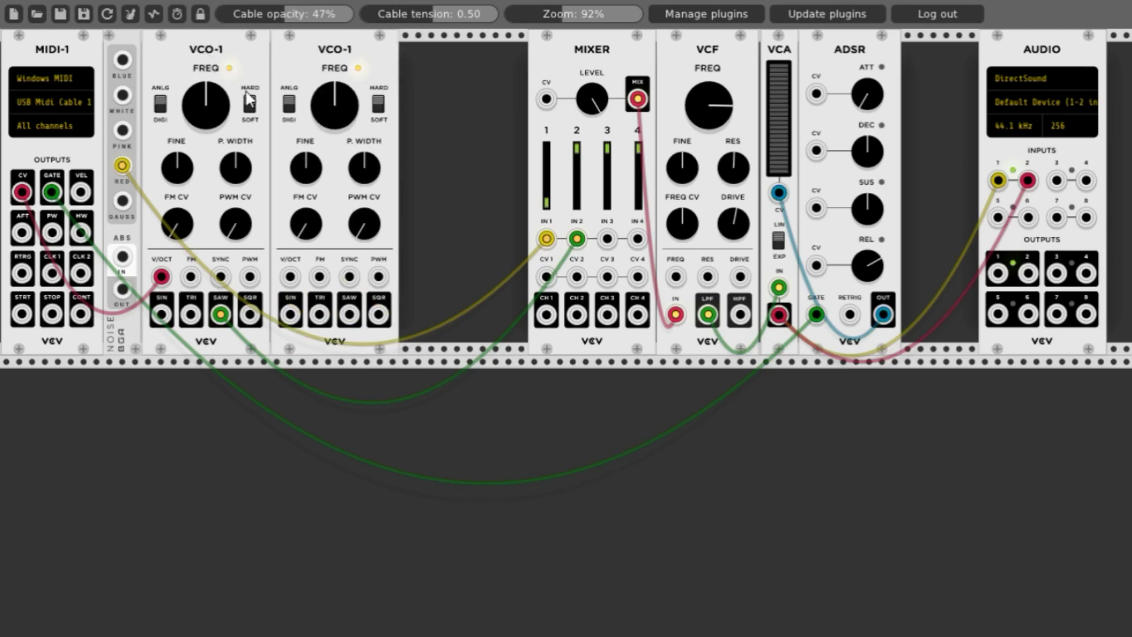
right_click(245, 56)
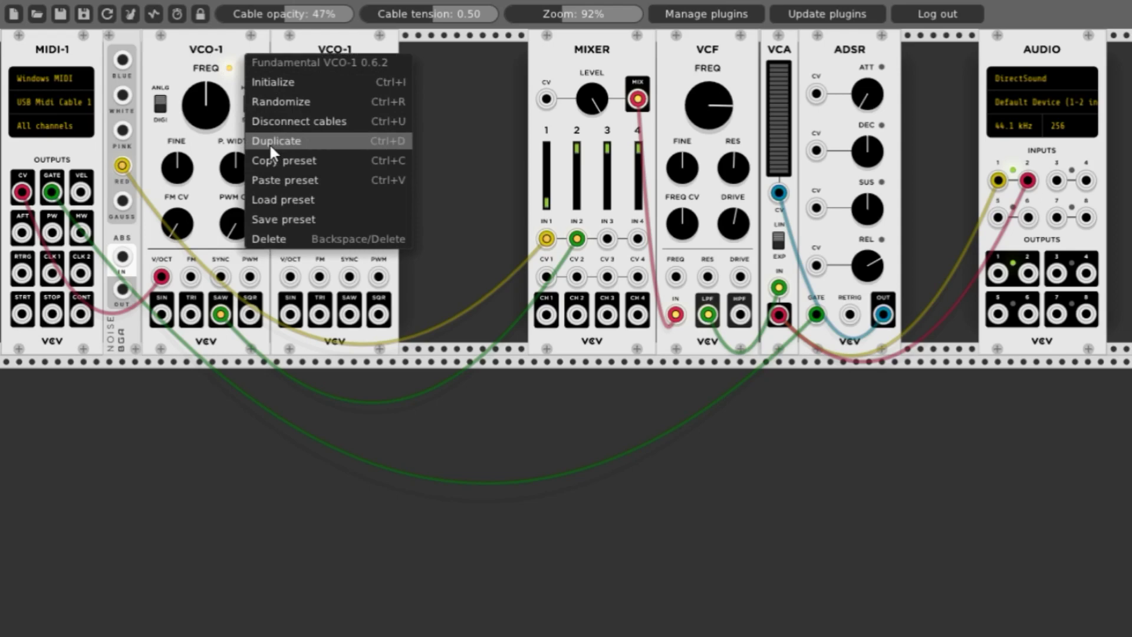
click(484, 168)
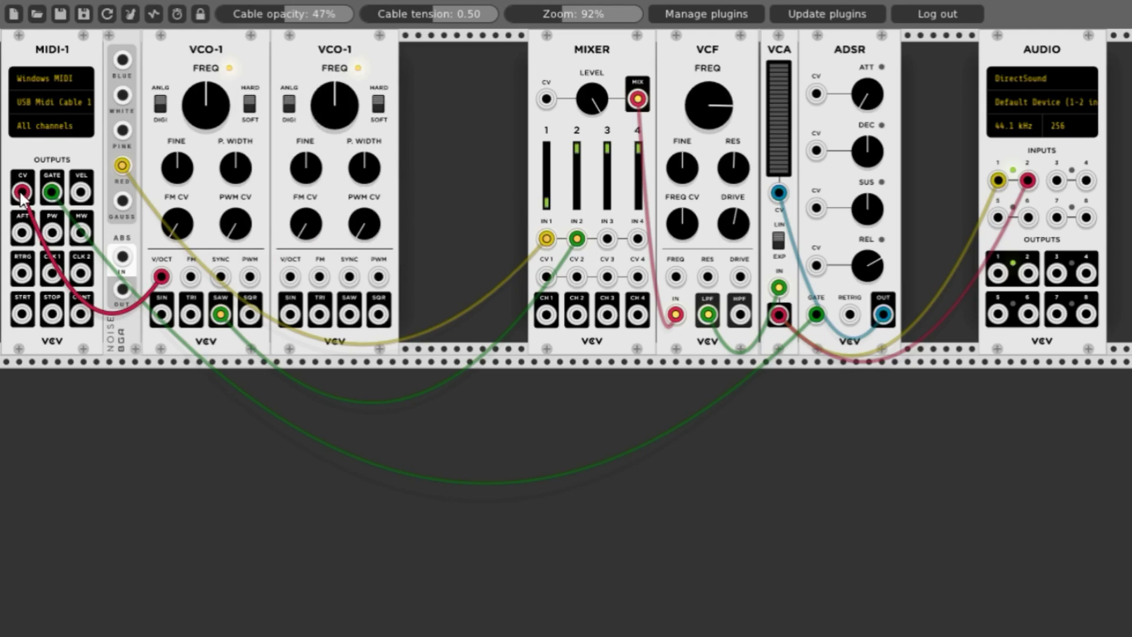
- Patch the MIDI CV into the second VCO-1's V/OCT and its SQR output into Mixer IN 3, with mixer channel 2 turned fully down
drag(22, 195, 290, 277)
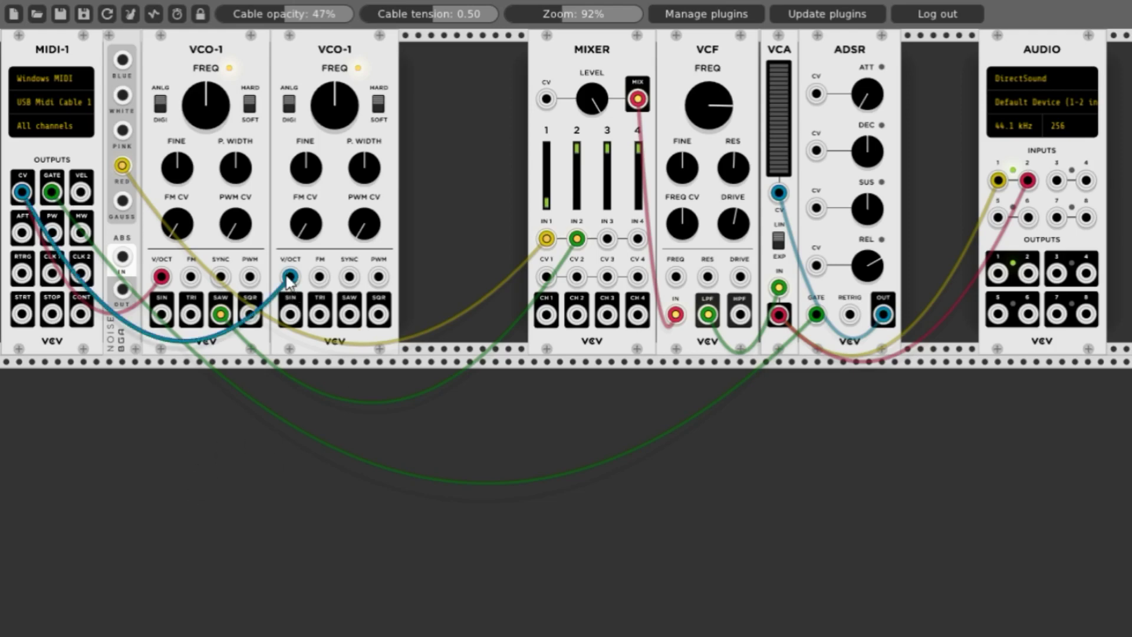
drag(287, 277, 289, 277)
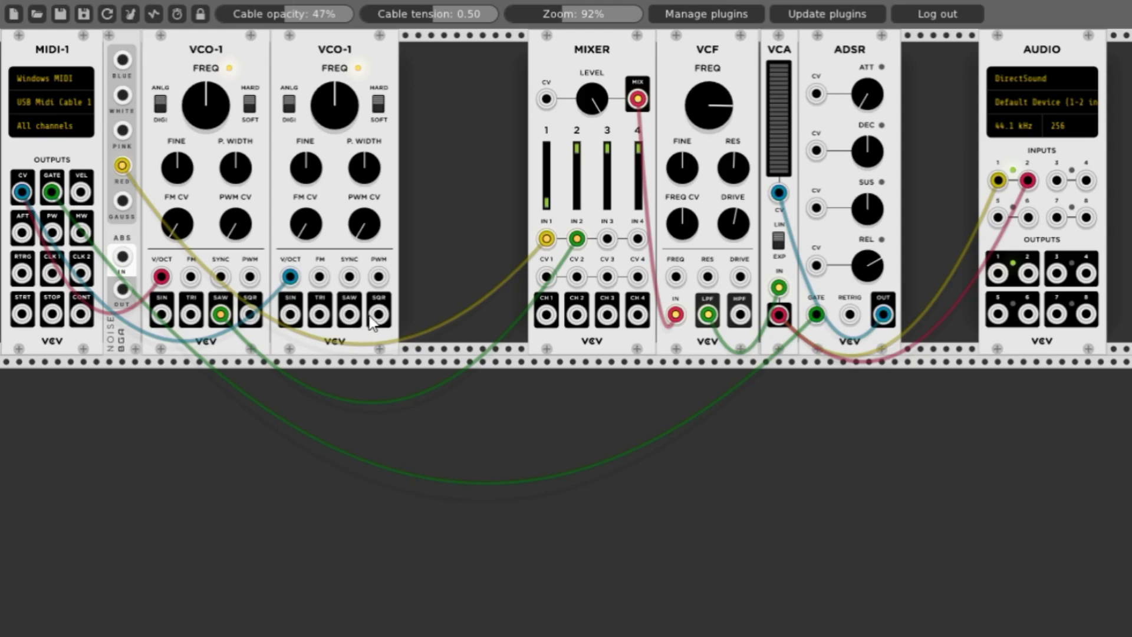
drag(377, 315, 606, 243)
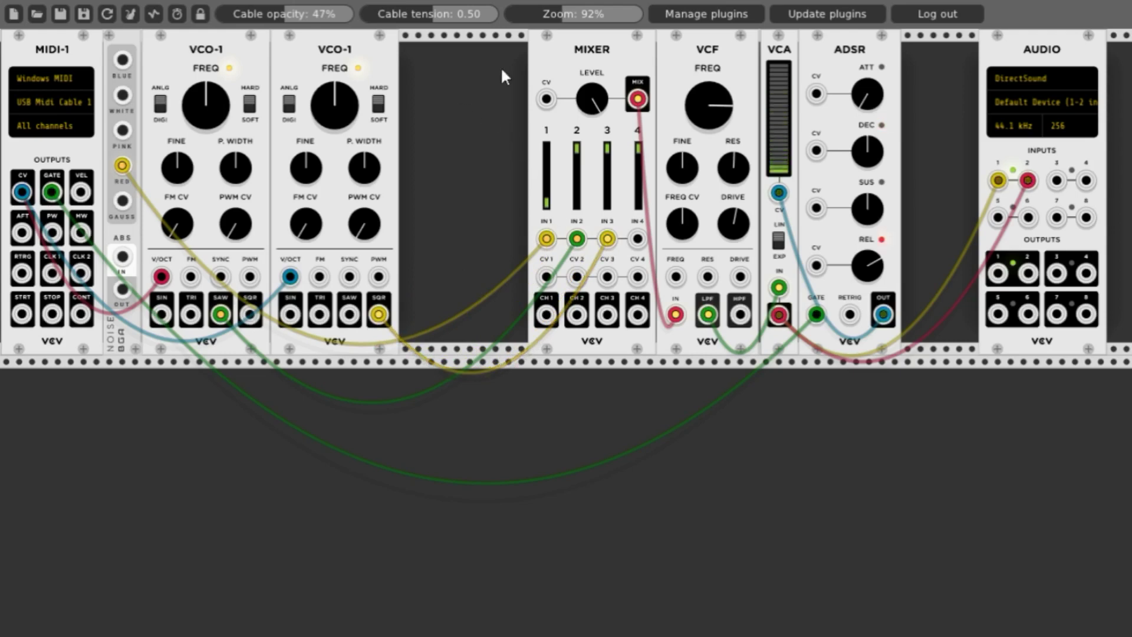
drag(582, 161, 582, 217)
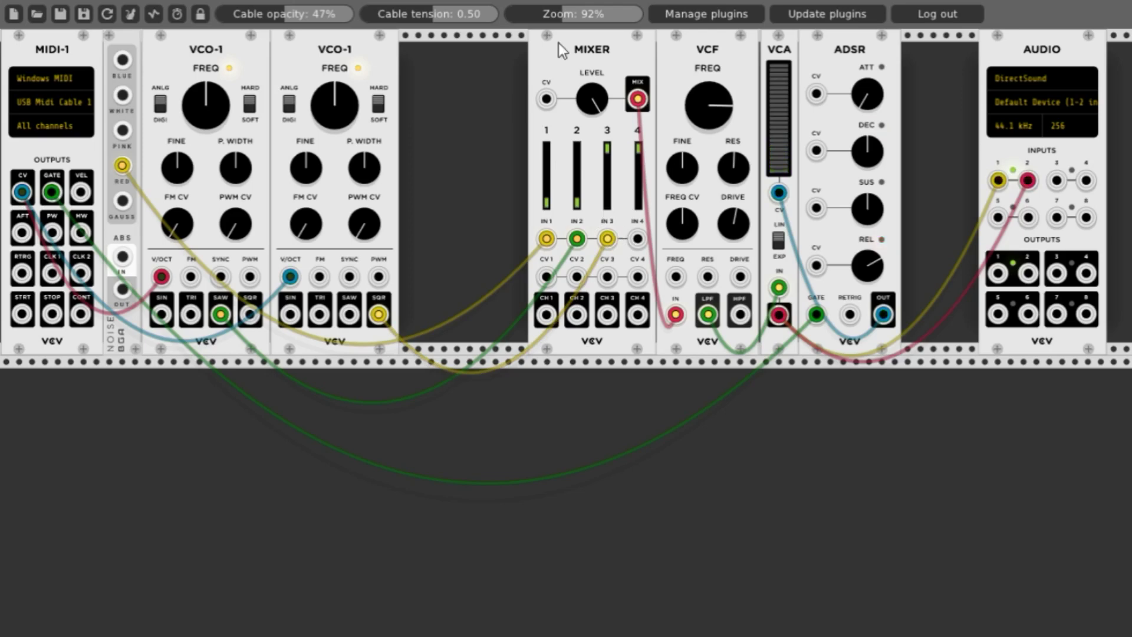
- Move the MIXER, VCF, VCA and ADSR modules up against the second VCO-1 so no gaps remain between them
drag(558, 42, 428, 45)
drag(702, 42, 573, 42)
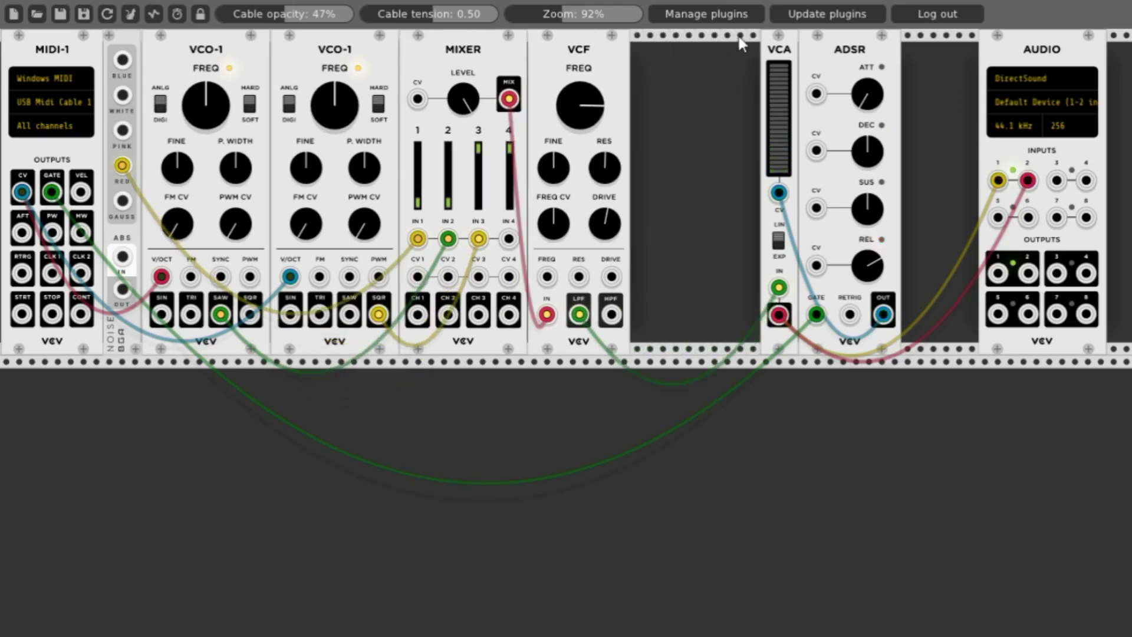
drag(784, 47, 656, 47)
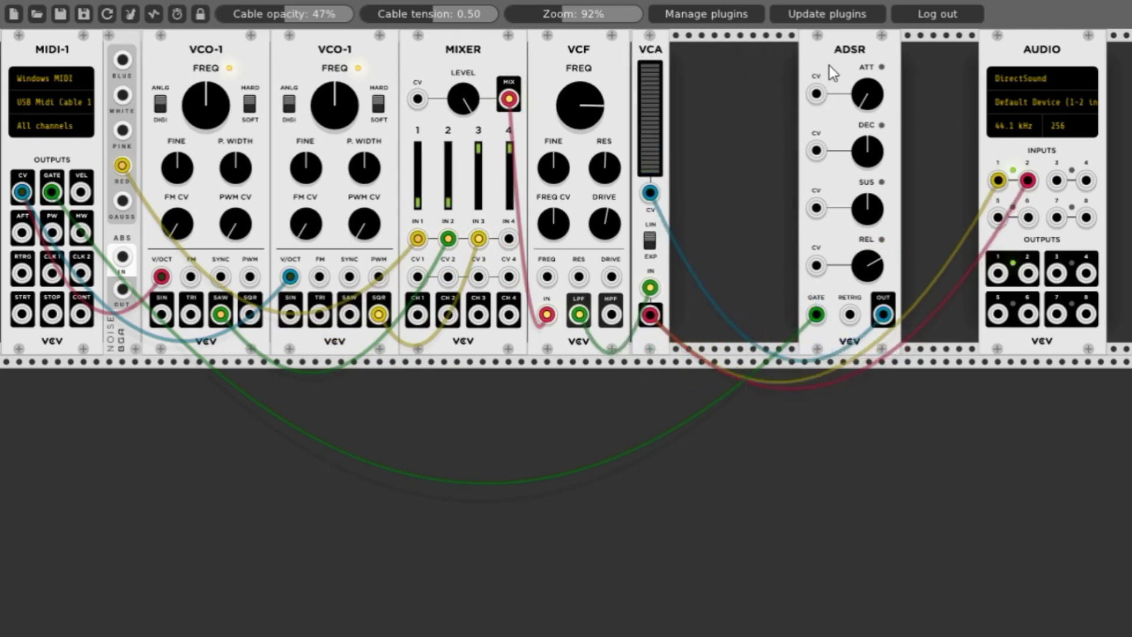
drag(830, 65, 701, 66)
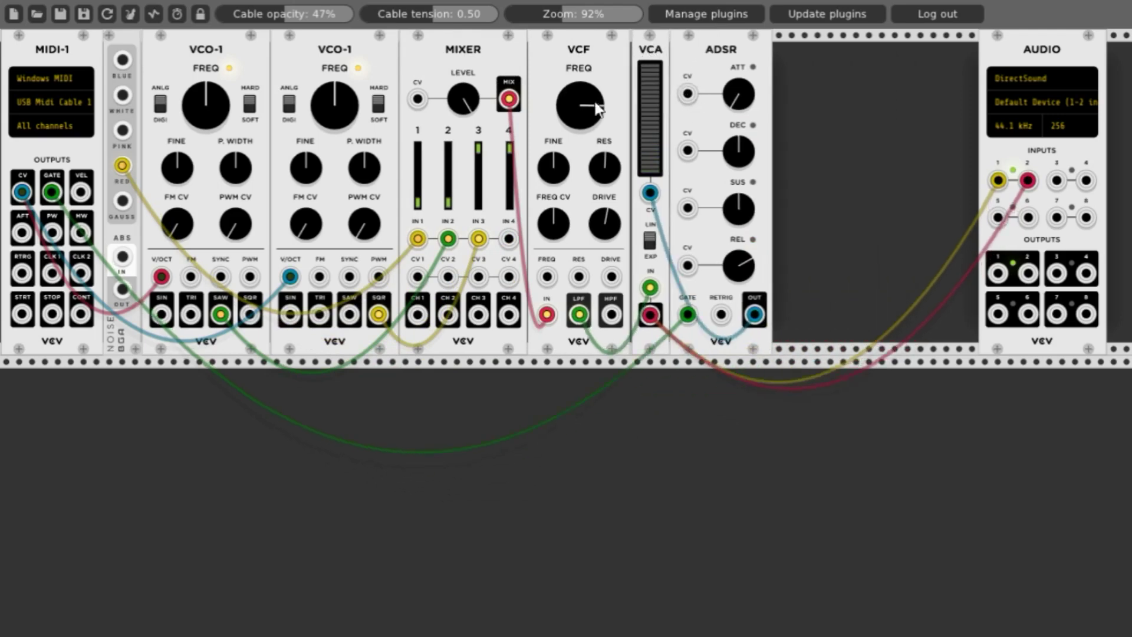
- Add a Fundamental LFO-1 module directly after the ADSR module
right_click(865, 144)
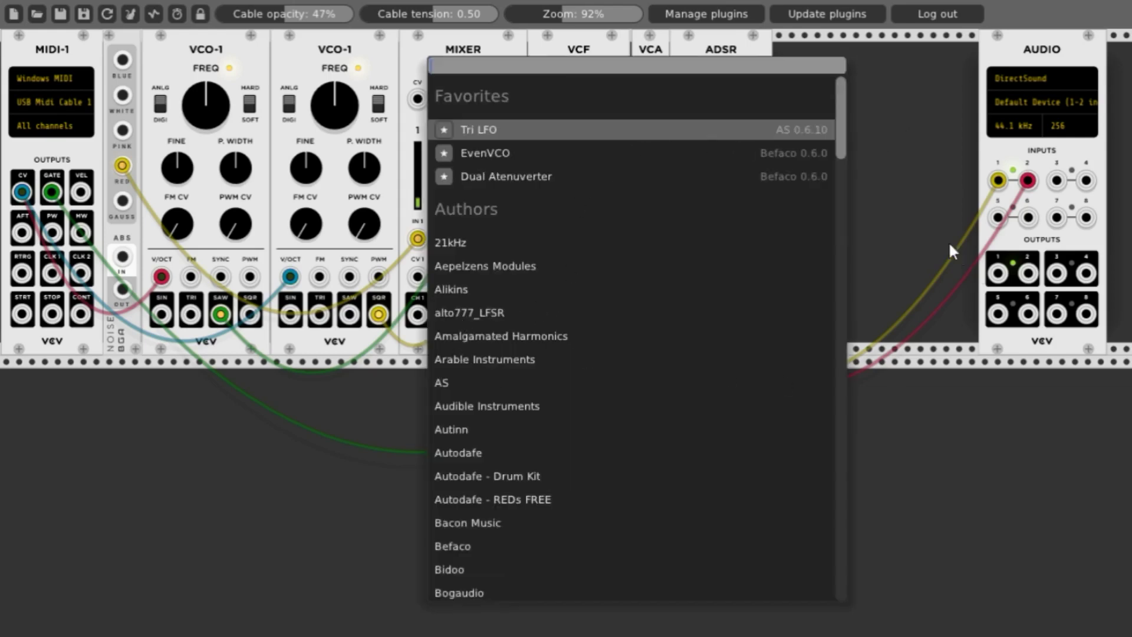
scroll(643, 312, down, 10)
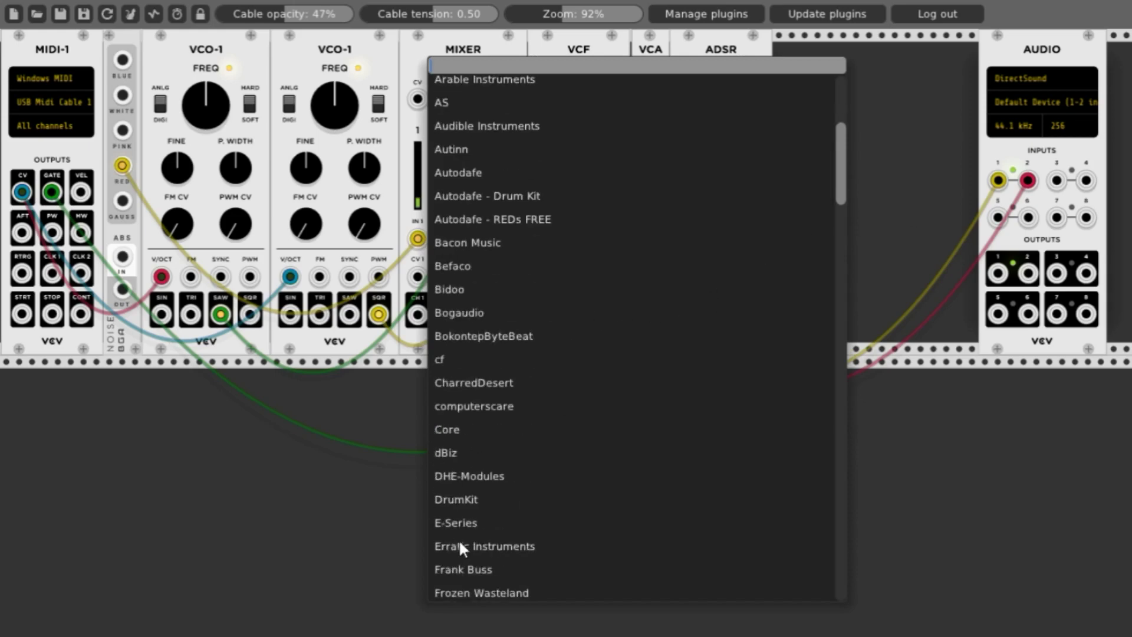
scroll(460, 543, down, 5)
click(472, 476)
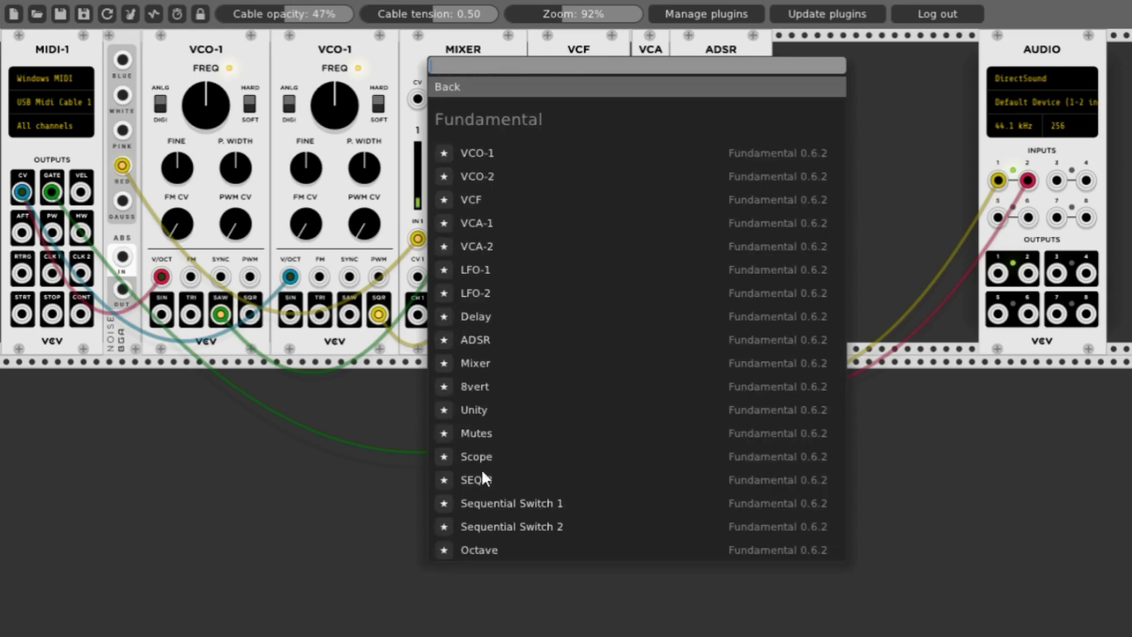
click(471, 270)
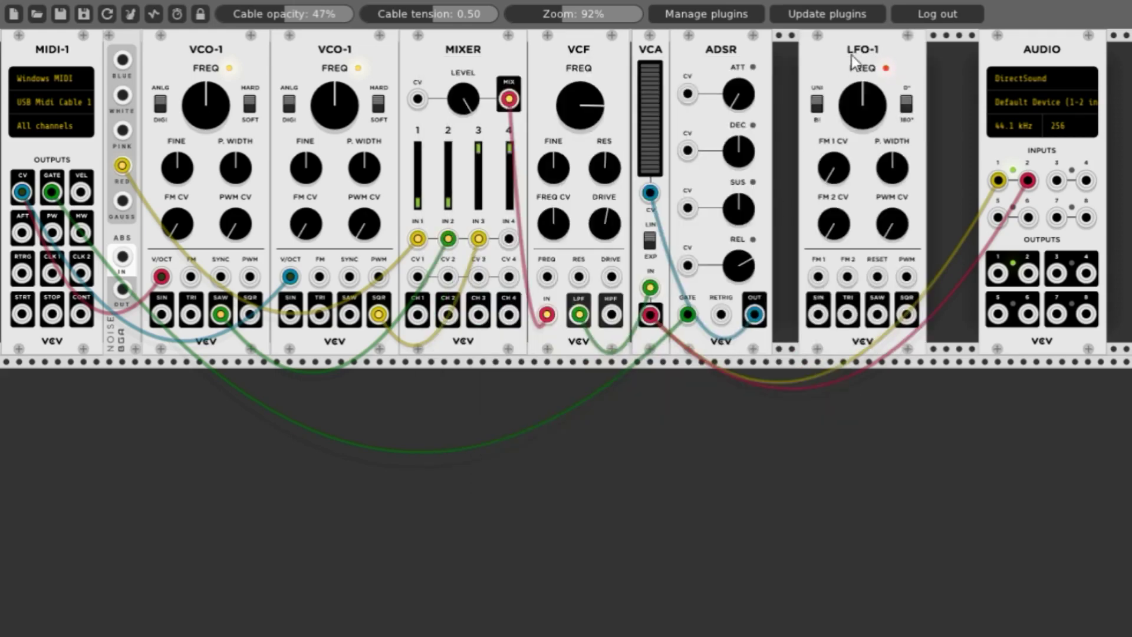
drag(851, 55, 825, 55)
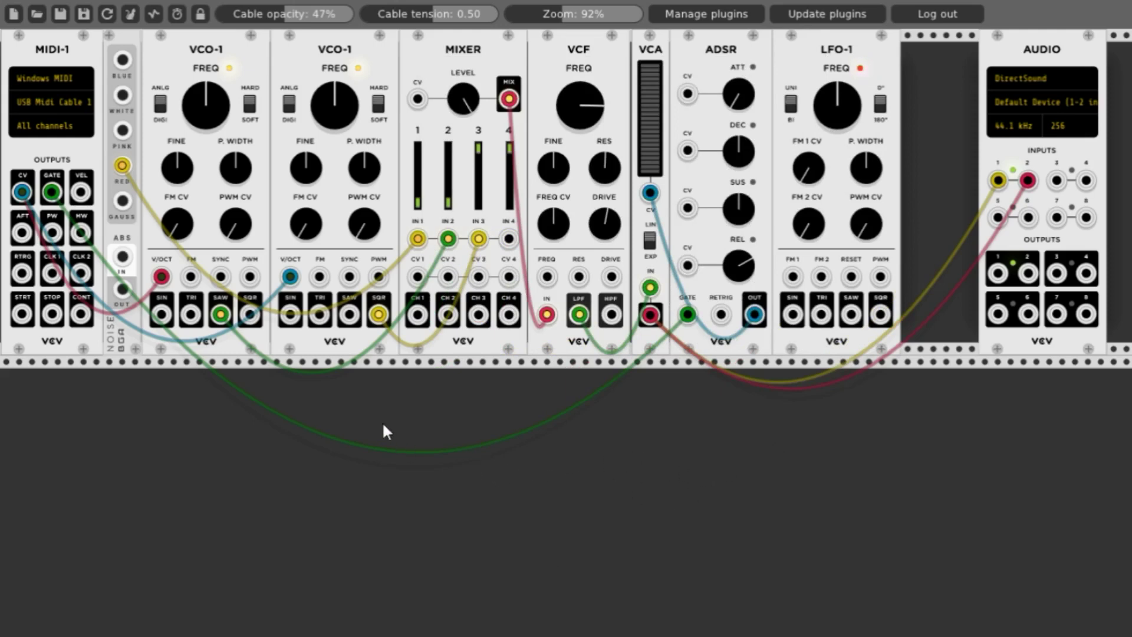
- Patch the LFO-1 TRI output into the second VCO-1's PWM input and raise that oscillator's PWM CV knob to about three-quarters
drag(821, 314, 379, 277)
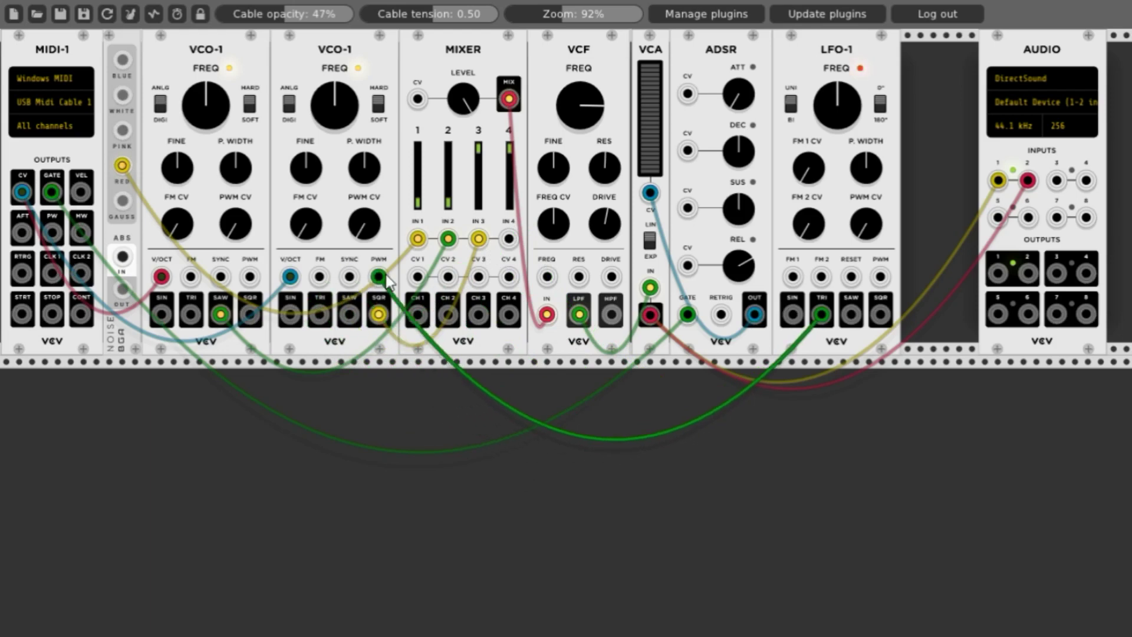
drag(386, 275, 384, 273)
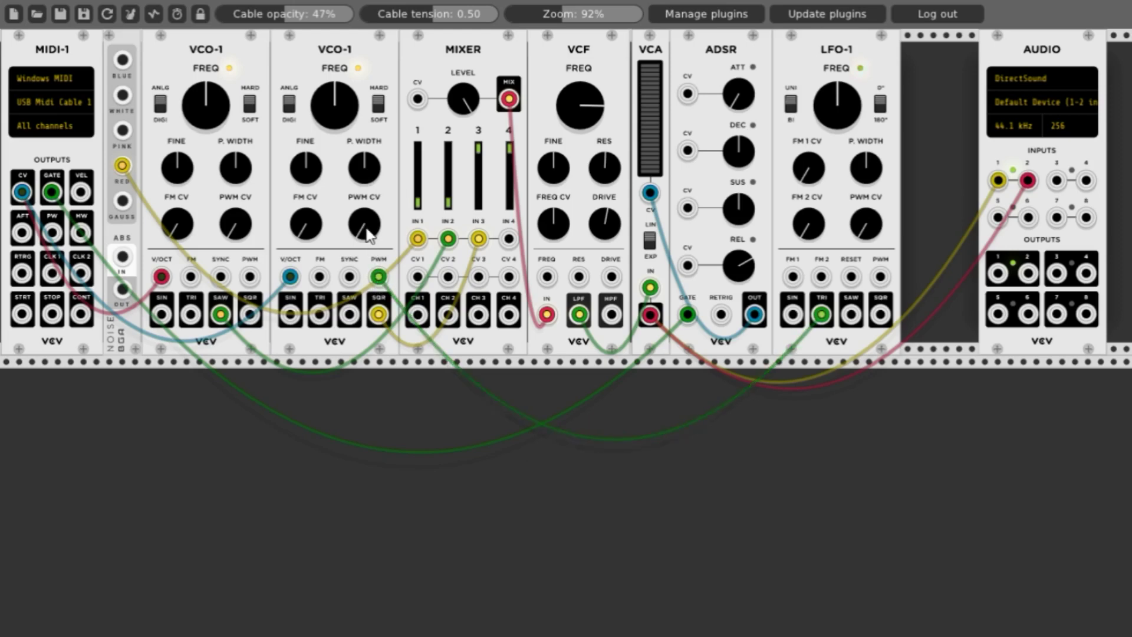
mouse_move(366, 231)
mouse_down()
mouse_move(366, 206)
mouse_move(366, 236)
mouse_move(366, 220)
mouse_up()
- Sweep the LFO-1 FREQ knob down and back up, leaving it slightly above midway
drag(825, 107, 828, 146)
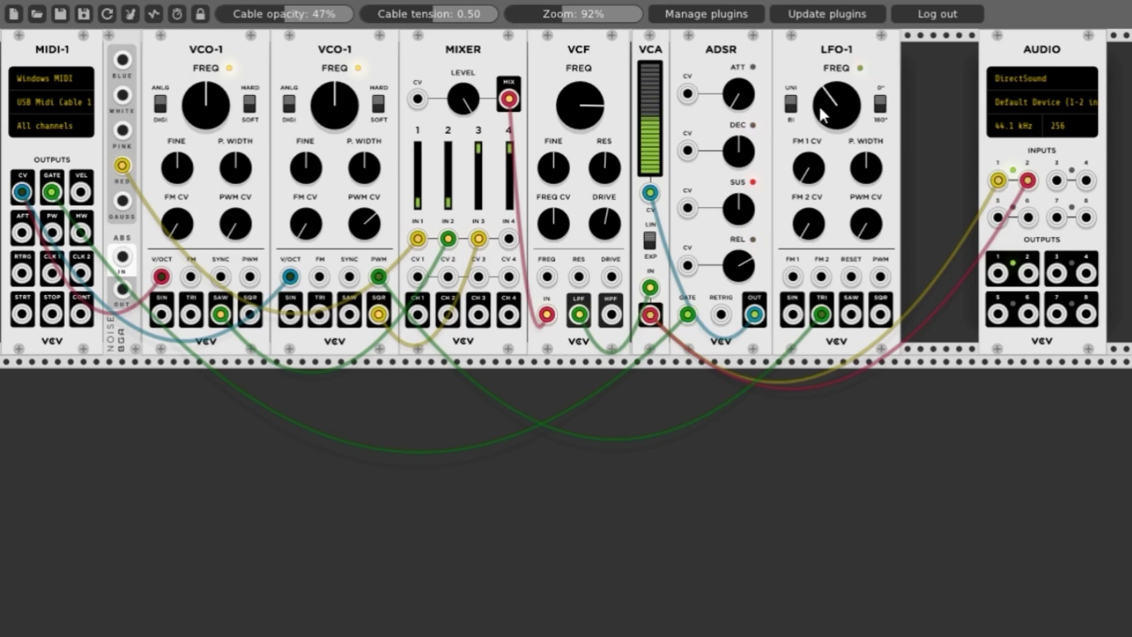
drag(824, 109, 824, 96)
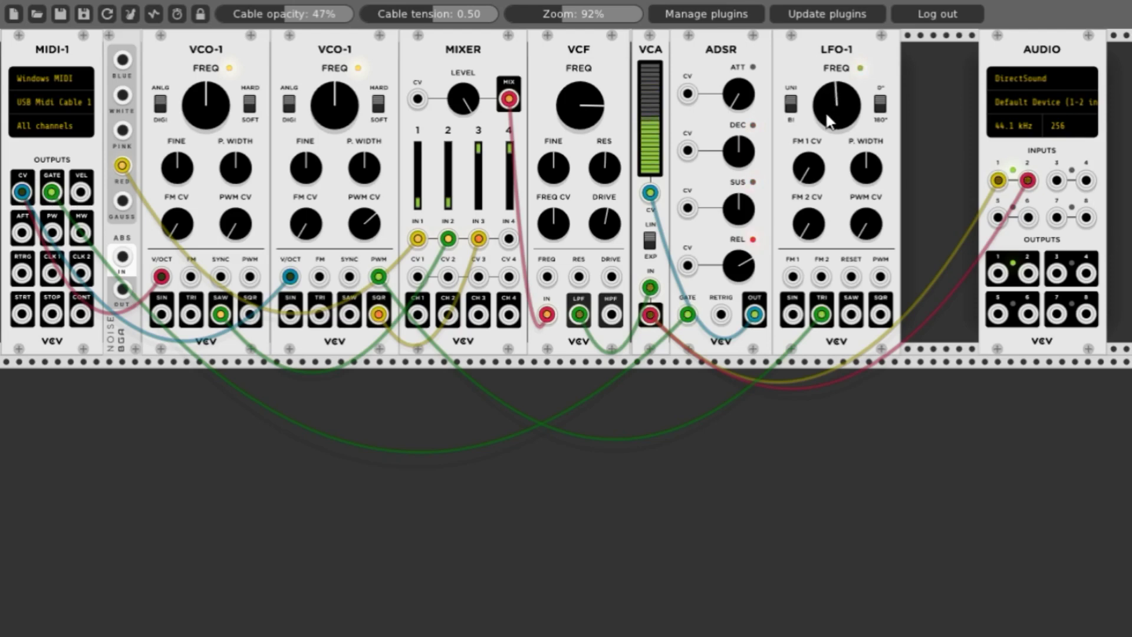
drag(829, 121, 825, 127)
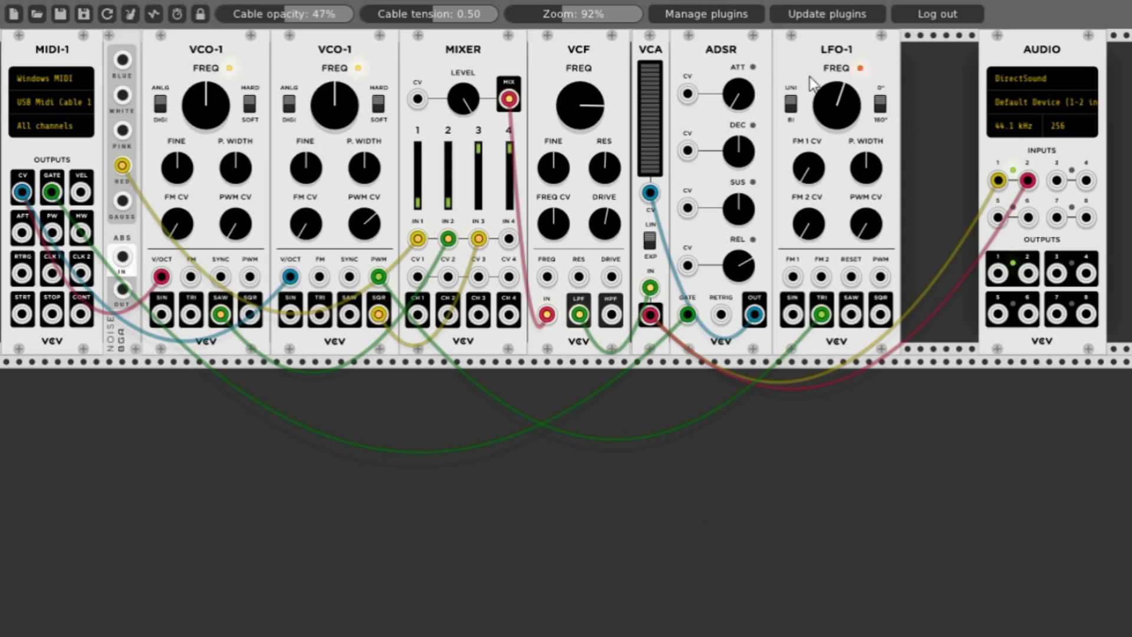
- Shift the LFO-1, ADSR, VCA, VCF and MIXER modules toward the AUDIO module to open a gap after the second VCO-1
drag(828, 52, 998, 65)
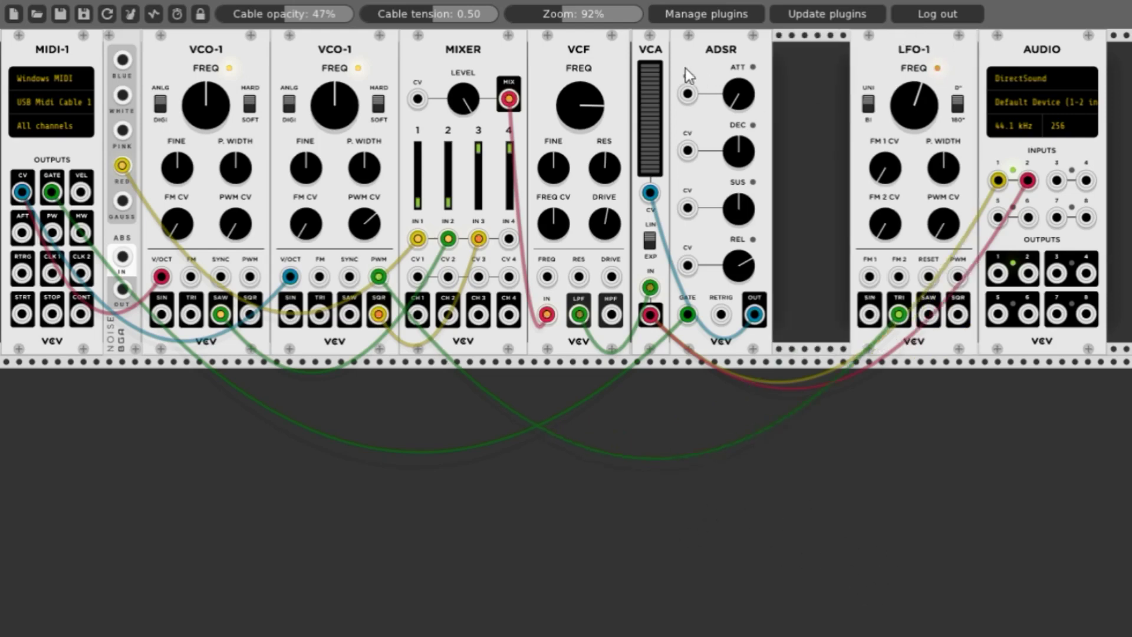
drag(687, 56, 765, 59)
drag(651, 47, 861, 71)
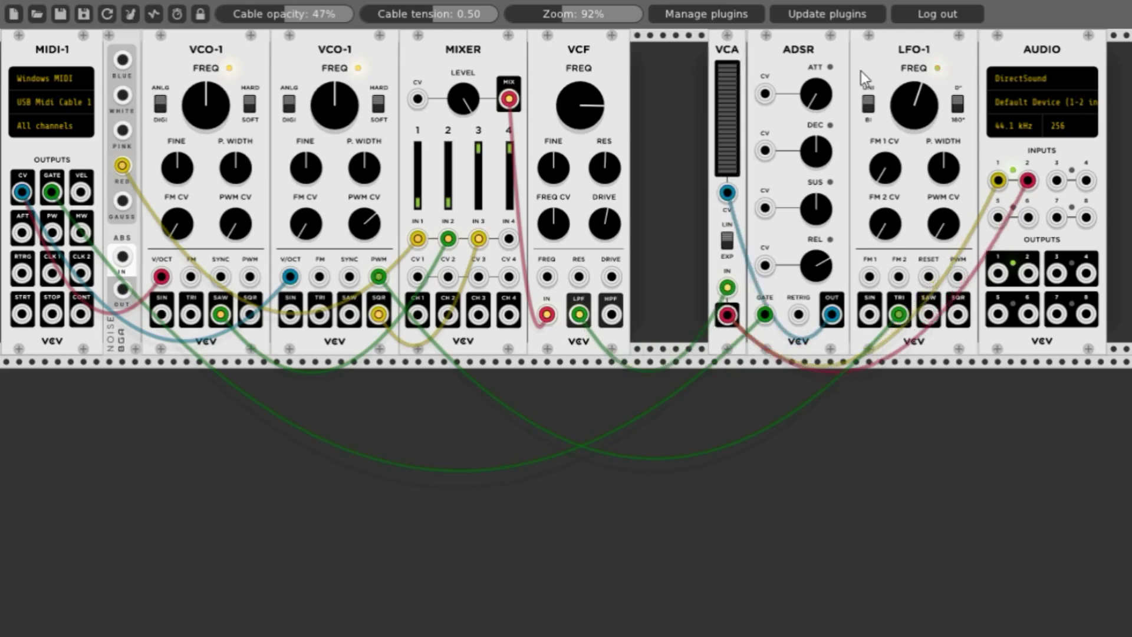
drag(556, 56, 762, 61)
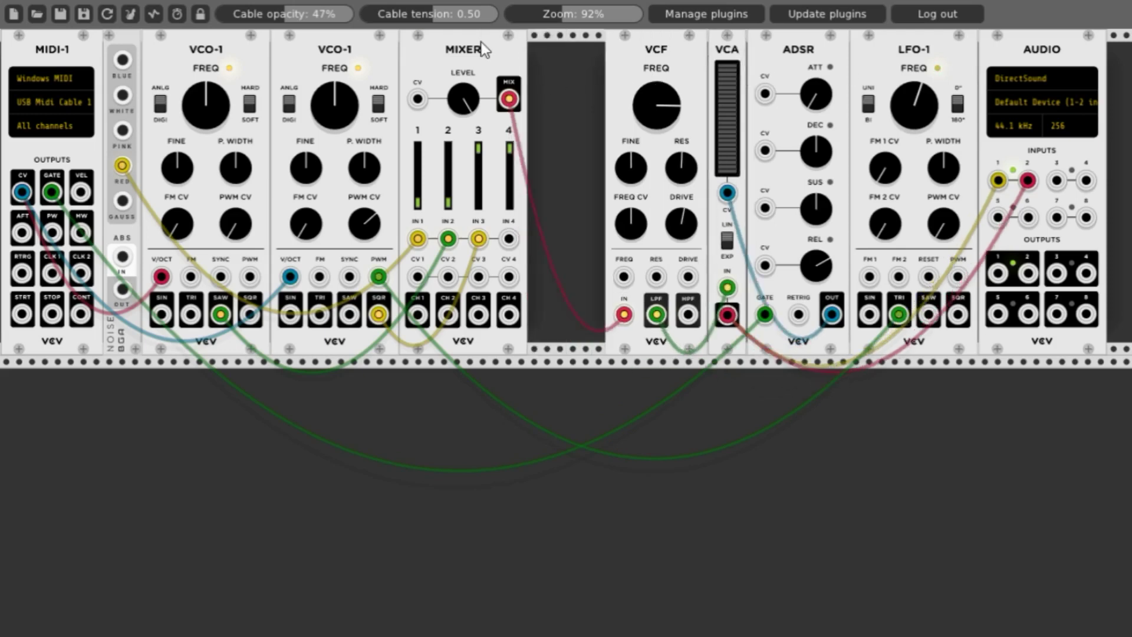
drag(466, 56, 544, 56)
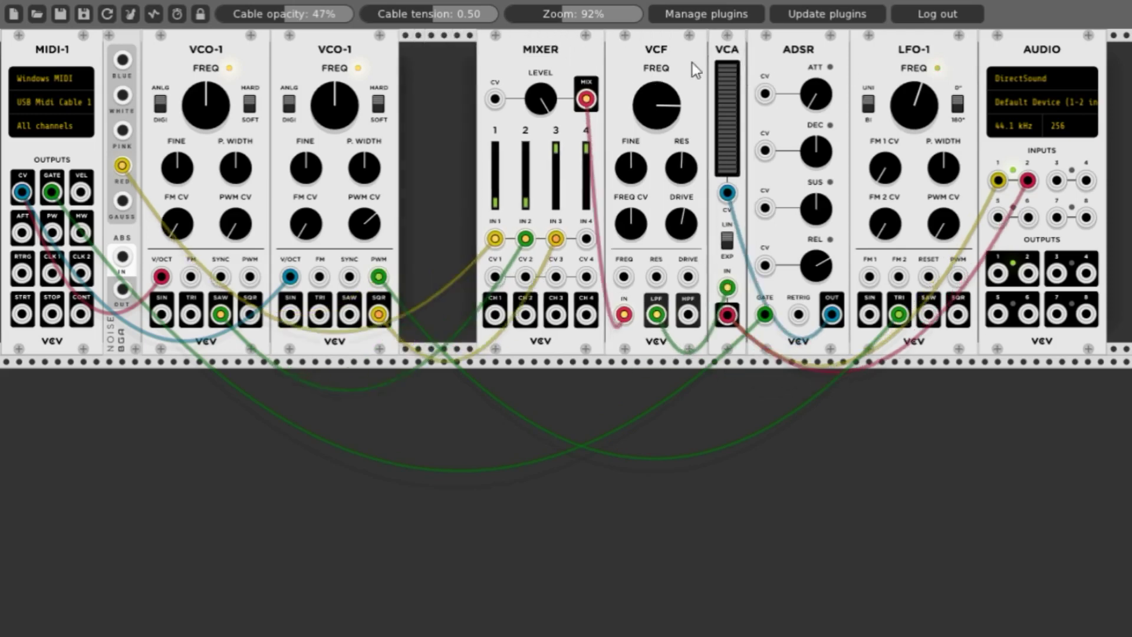
- Find the MSM Ring module with the search term "ring" and add it directly after the second VCO-1
right_click(432, 83)
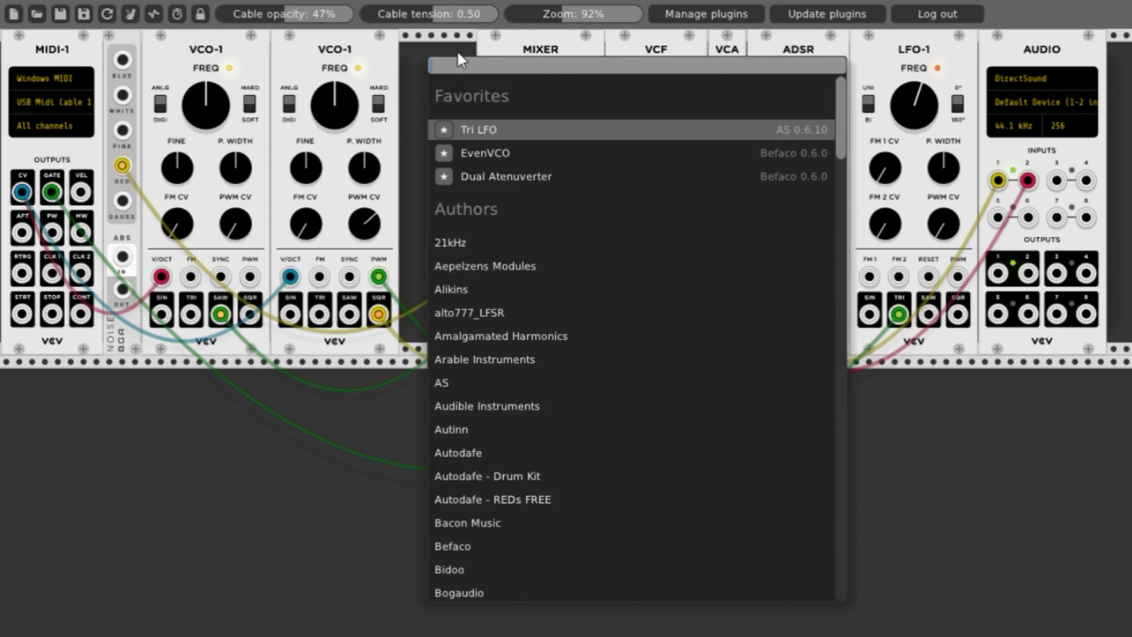
text(ring)
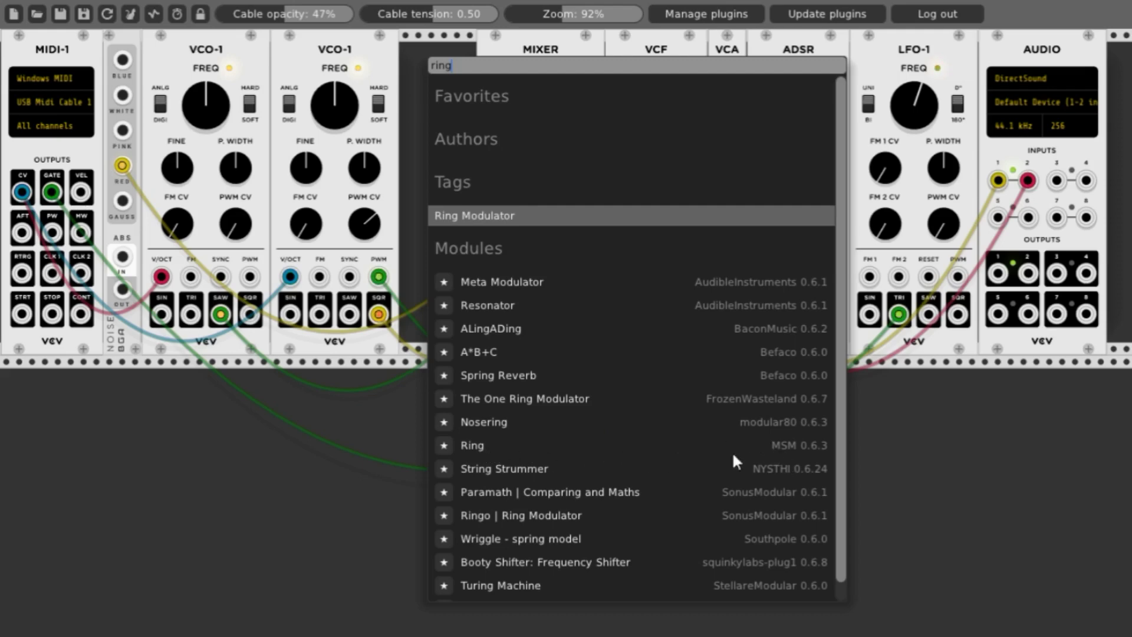
click(466, 444)
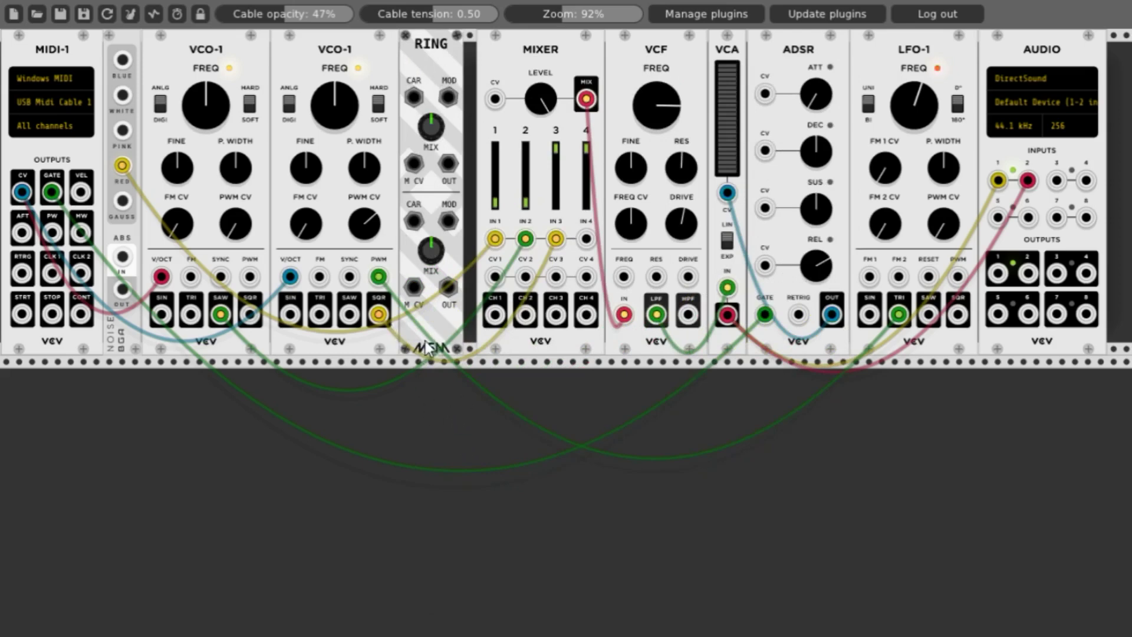
- Close the gap after the RING module by moving the MIXER, VCF, VCA, ADSR and LFO-1 modules up against each other
drag(586, 45, 573, 46)
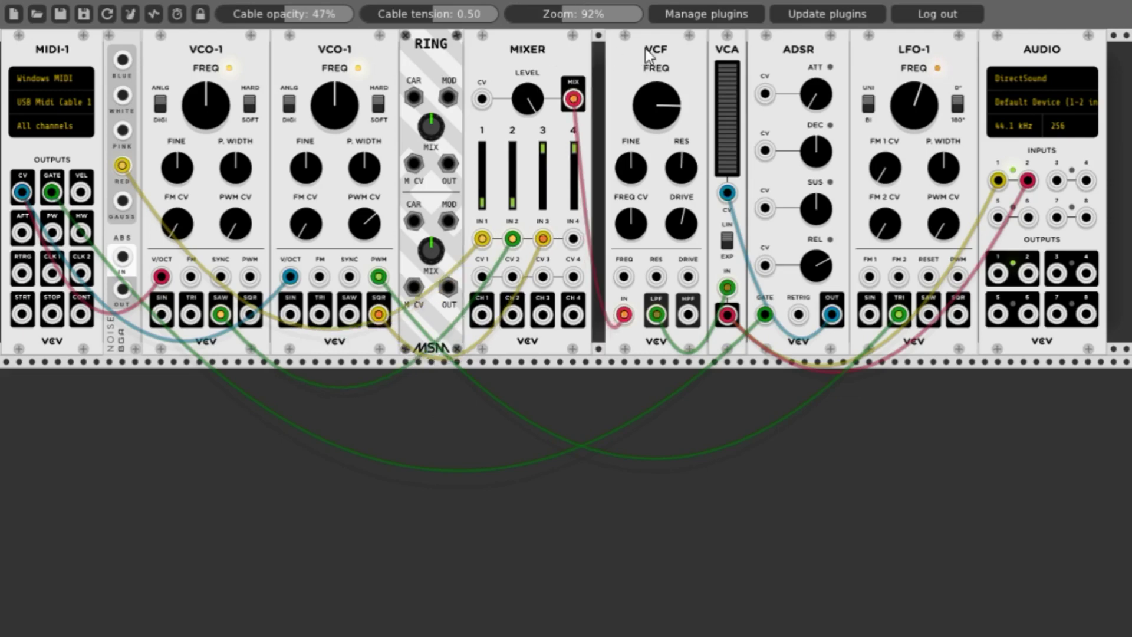
drag(644, 48, 619, 61)
drag(733, 58, 684, 44)
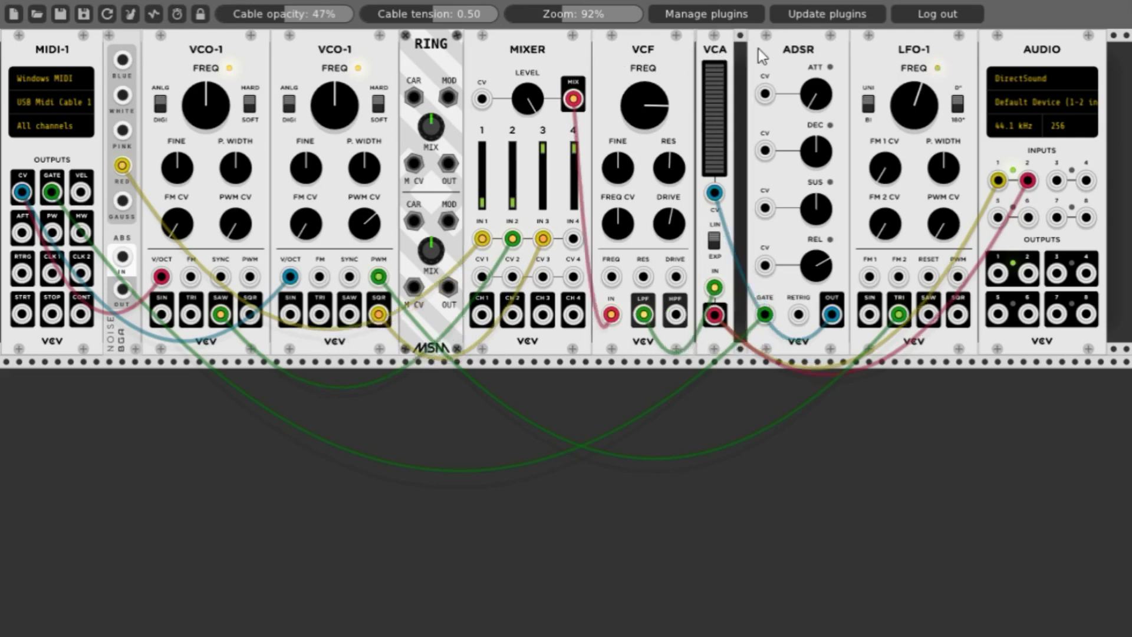
drag(758, 49, 747, 44)
drag(890, 62, 878, 62)
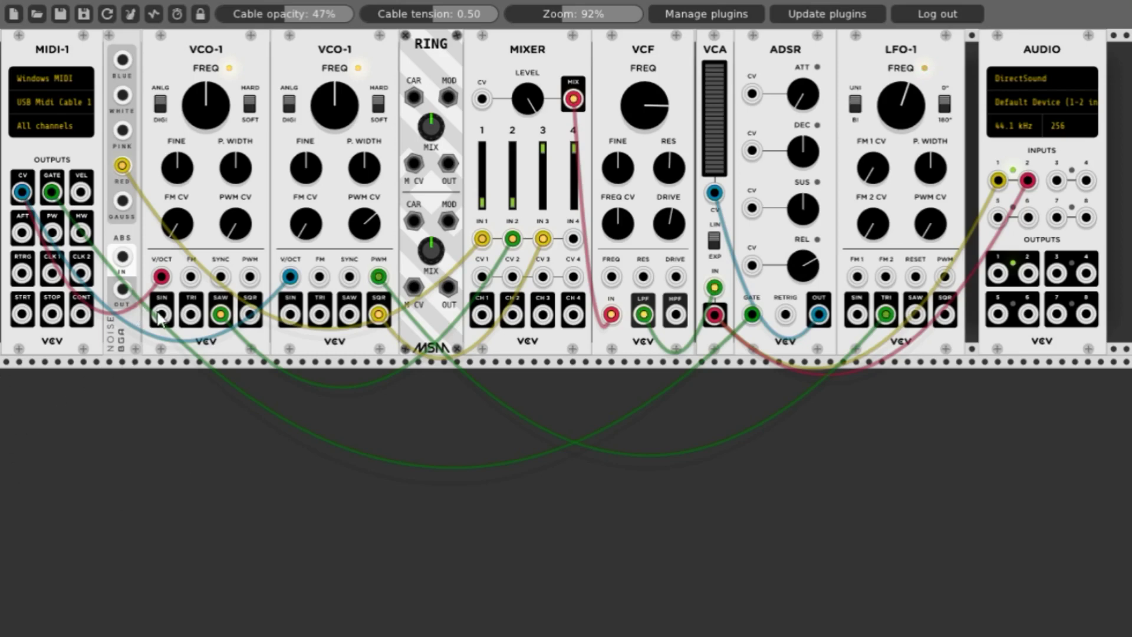
- Patch the two VCO-1 SIN outputs into the lower RING section's CAR and MOD, its OUT into Mixer IN 4, and turn mixer channel 3 fully down
drag(161, 314, 416, 223)
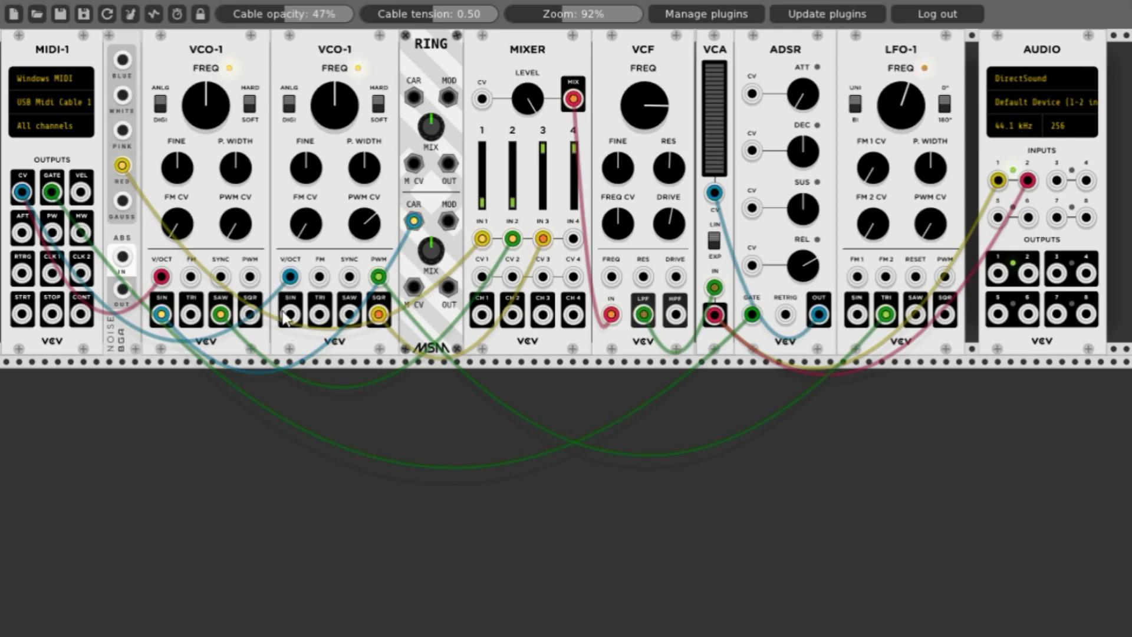
drag(290, 314, 441, 229)
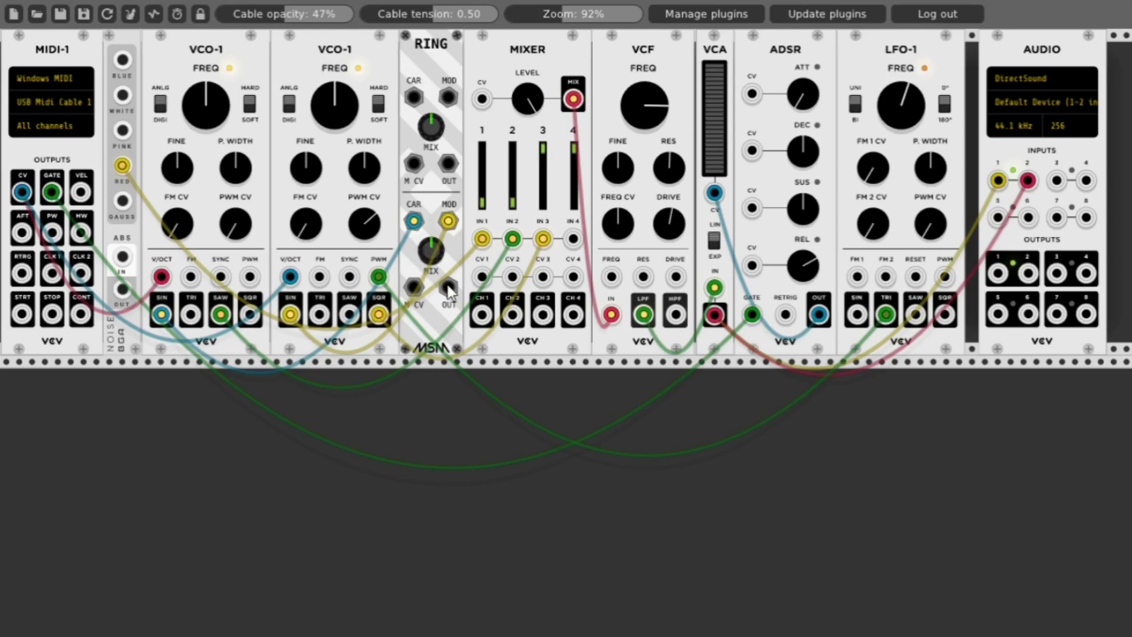
drag(448, 289, 573, 239)
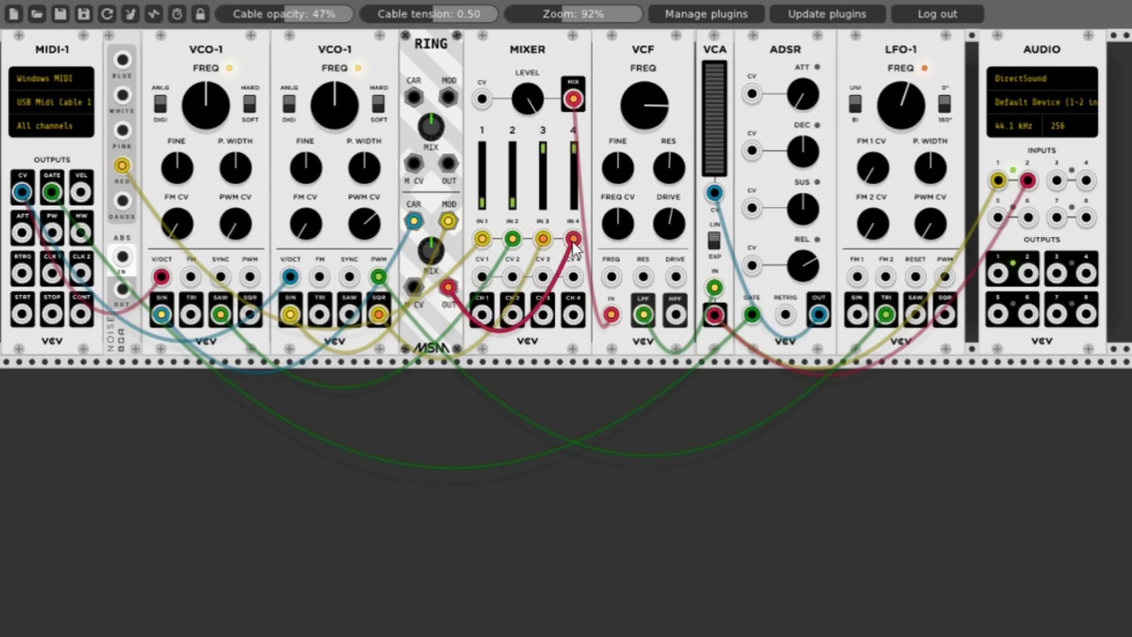
drag(543, 148, 543, 199)
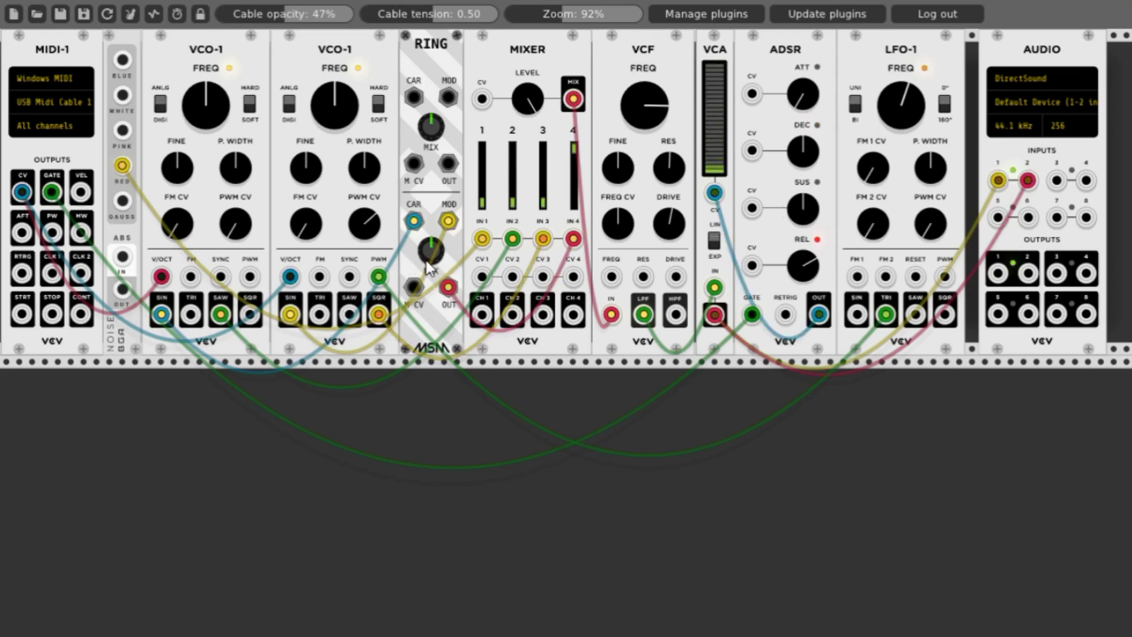
- Move the lower RING MOD cable from the second VCO-1's SIN to its SAW output, trying the lower MIX knob around midway with each waveform
drag(429, 263, 429, 254)
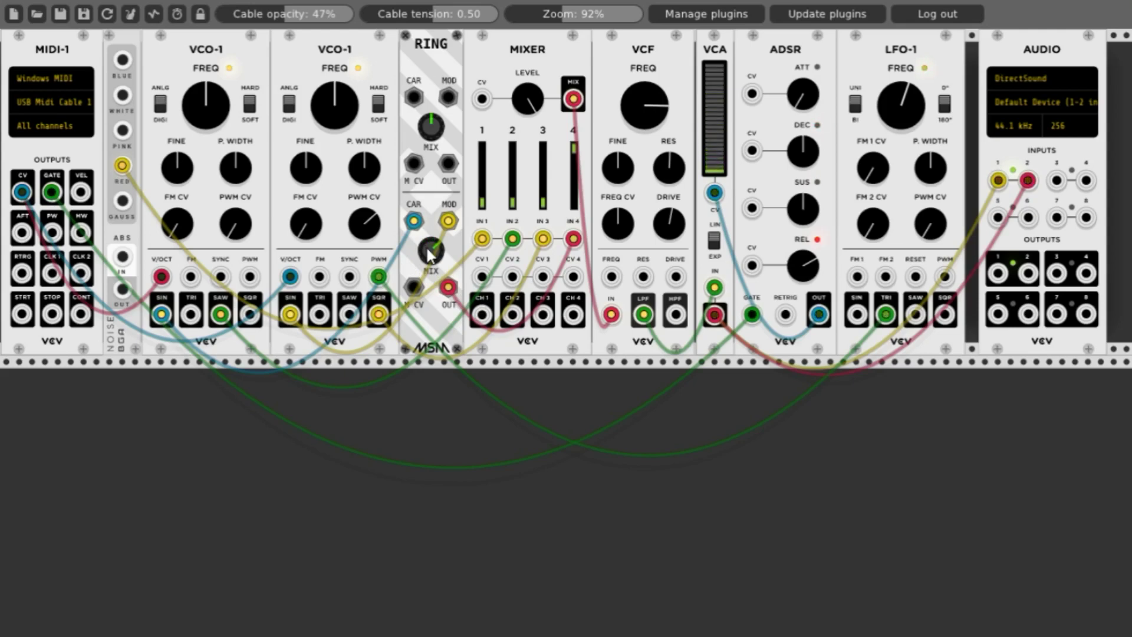
drag(428, 253, 435, 261)
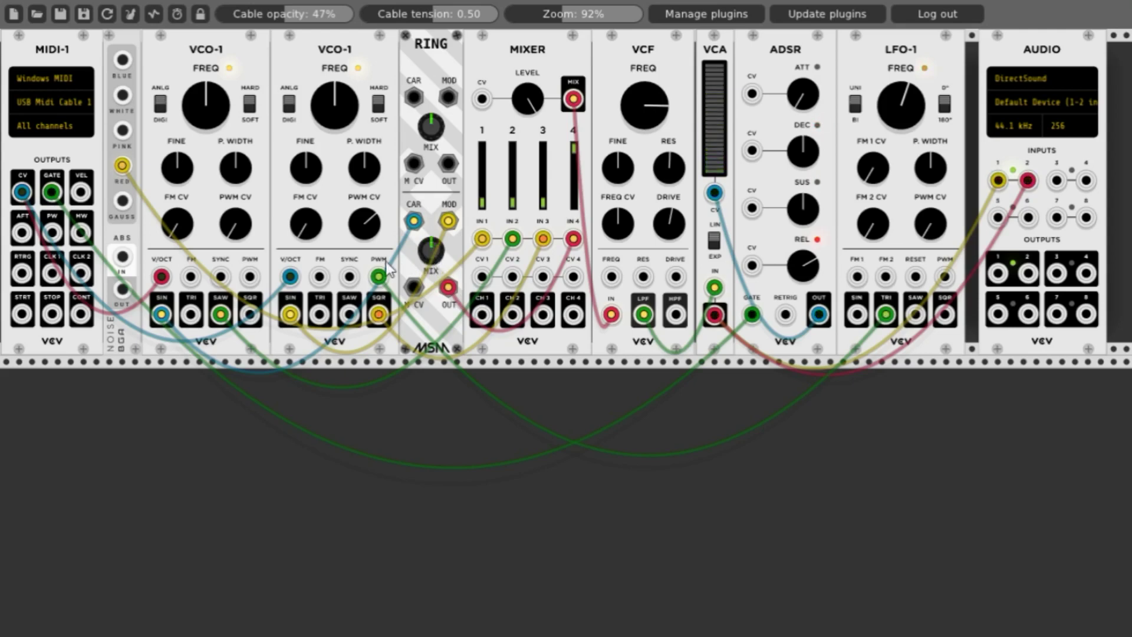
drag(290, 315, 349, 322)
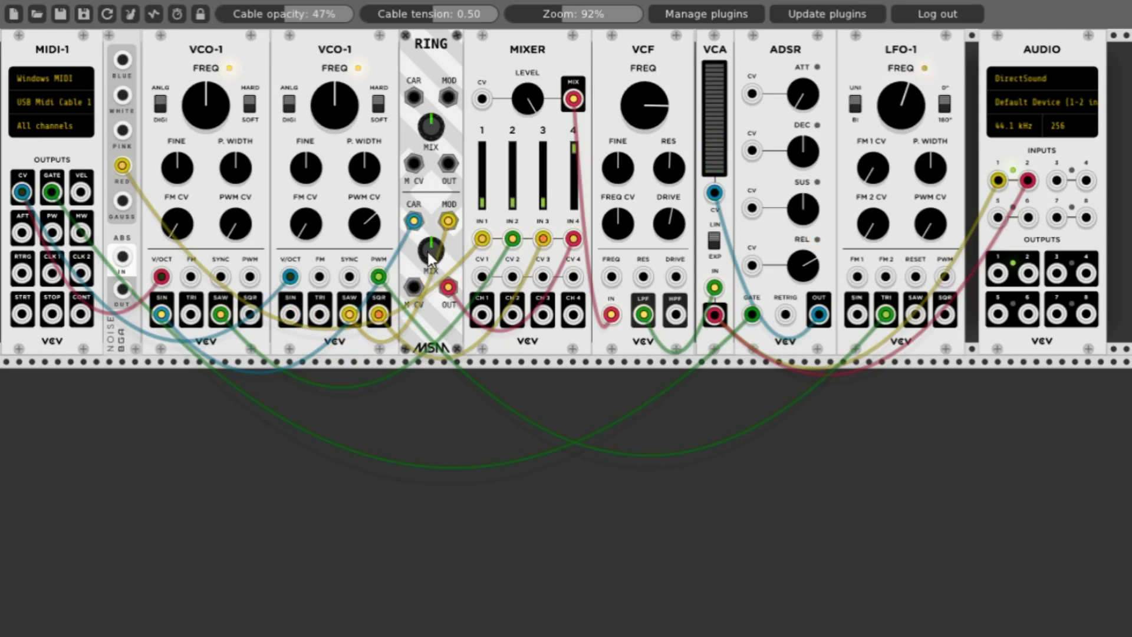
mouse_move(429, 259)
mouse_down()
mouse_move(430, 278)
mouse_move(431, 259)
mouse_up()
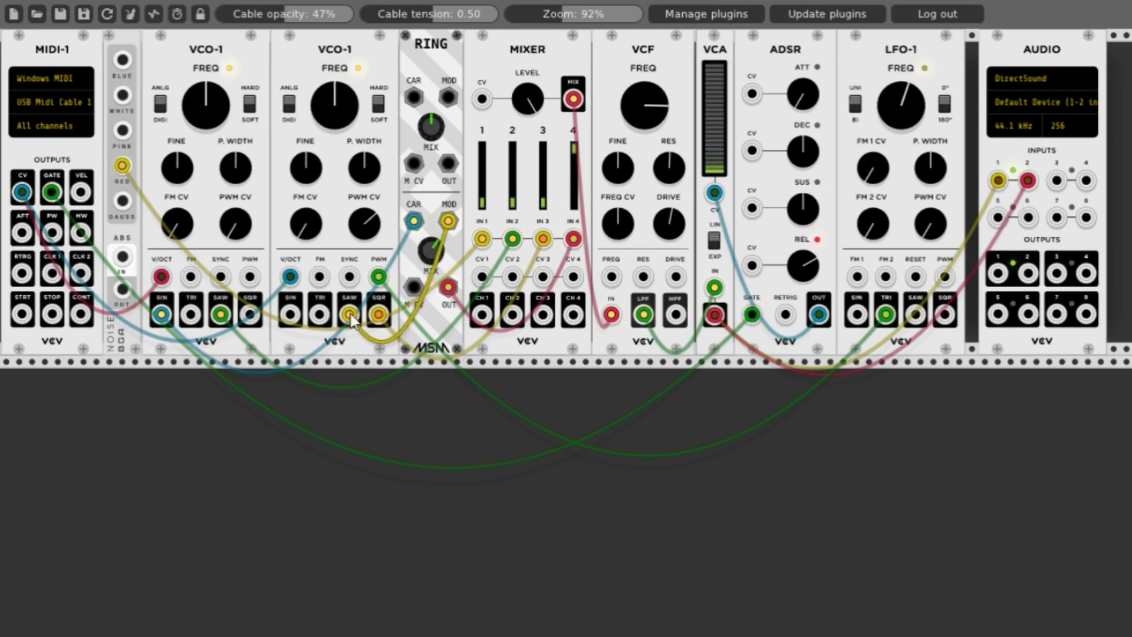
- Try the lower RING section's MOD on the second VCO-1's SQR output with different MIX settings, reset MIX to midway and return MOD to SIN
drag(348, 314, 380, 313)
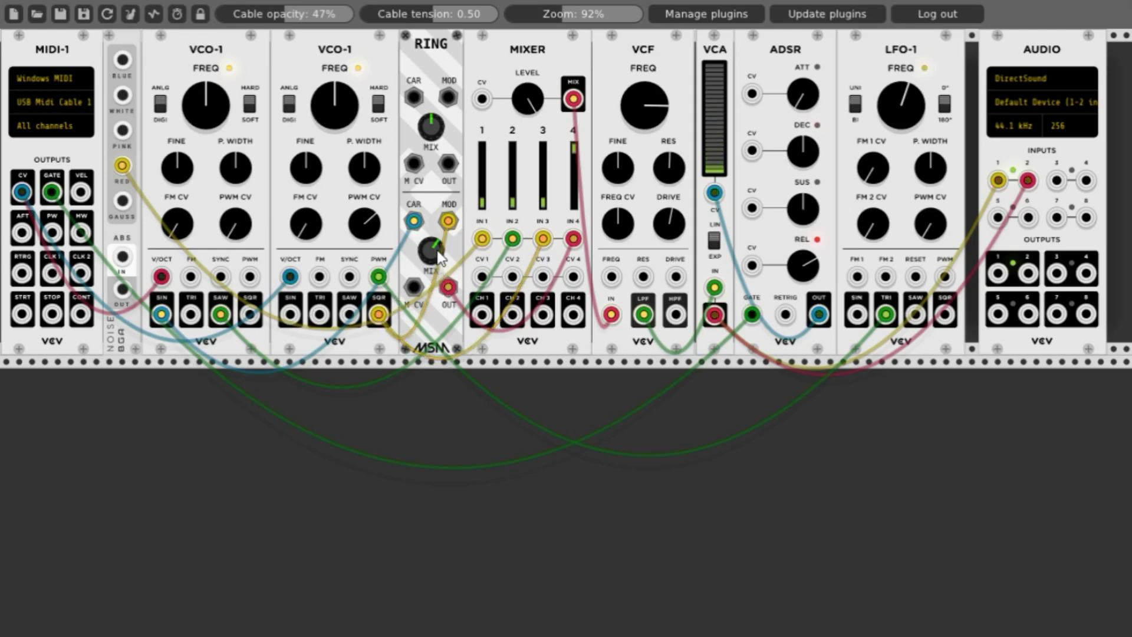
mouse_move(431, 250)
mouse_down()
mouse_move(433, 268)
mouse_move(434, 250)
mouse_up()
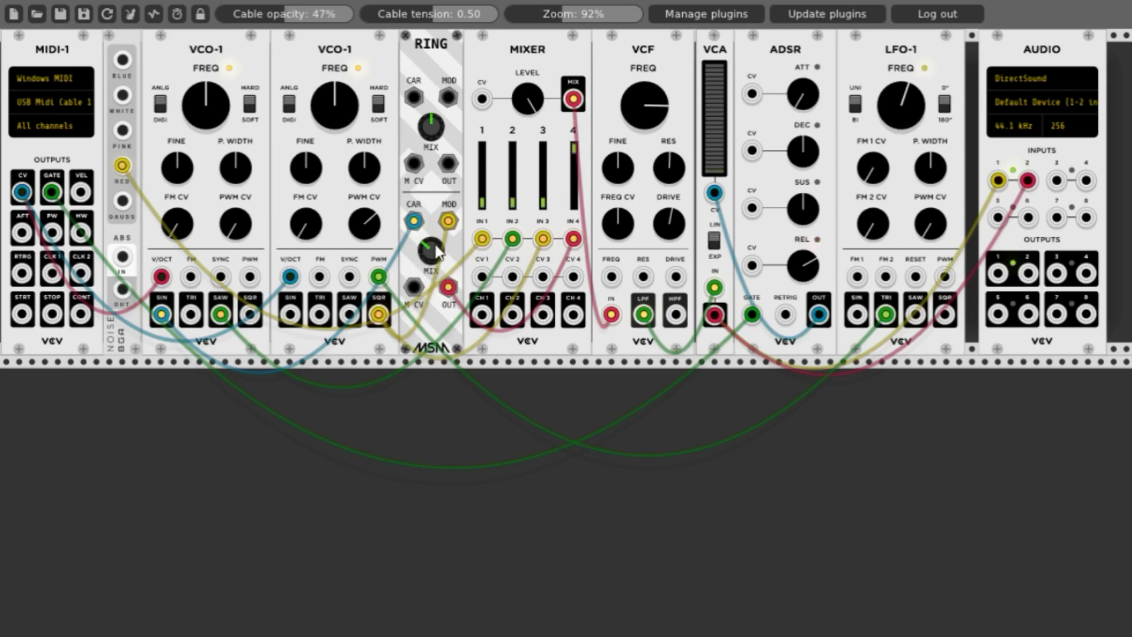
double_click(436, 252)
drag(379, 316, 290, 315)
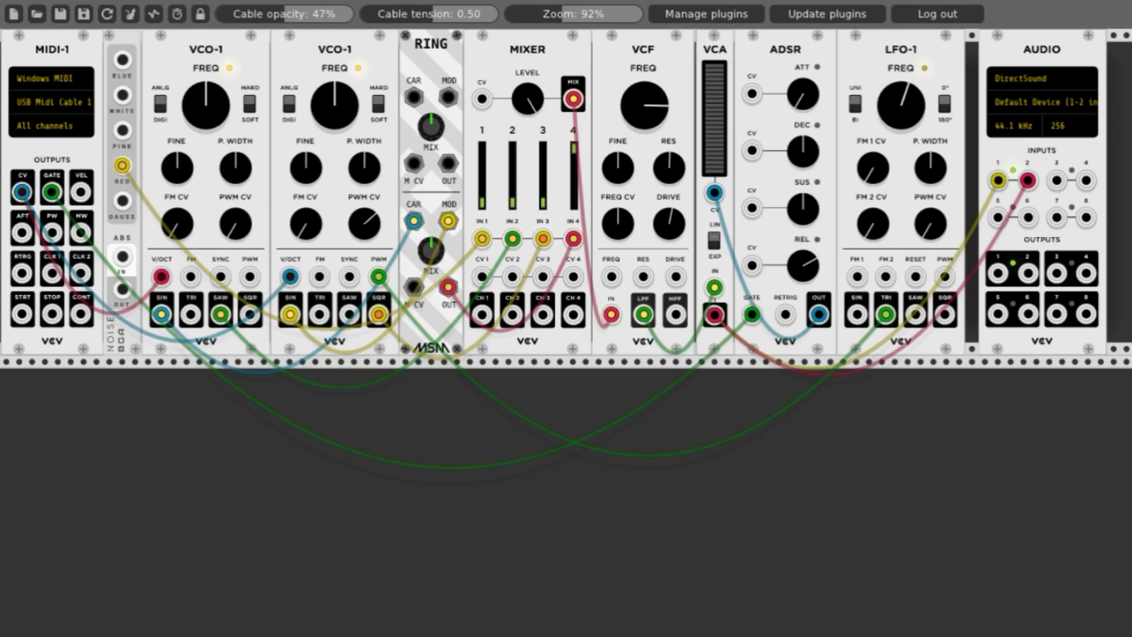
- Raise mixer channel 2 fully up and lower channel 4 to about midway
drag(513, 174, 513, 161)
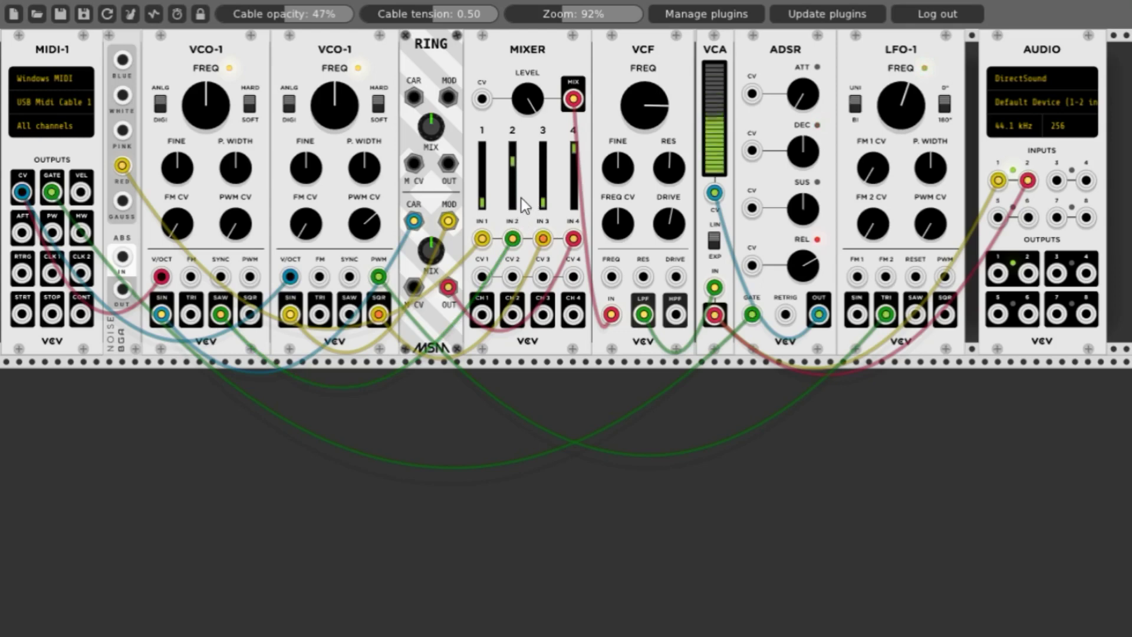
drag(574, 150, 574, 162)
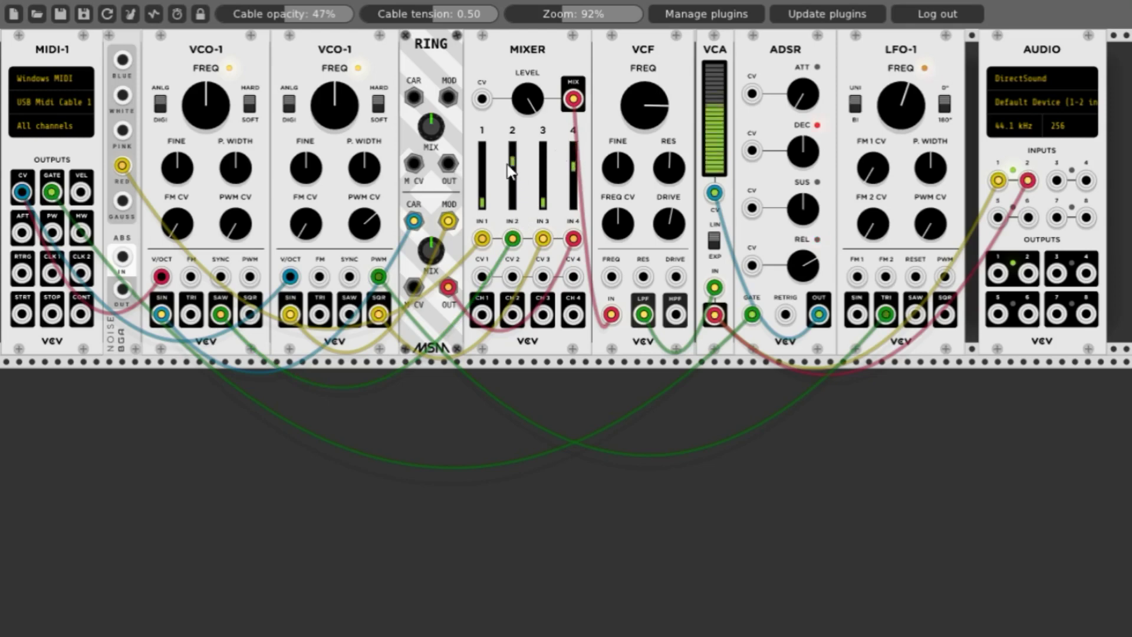
drag(508, 162, 508, 150)
drag(575, 160, 576, 164)
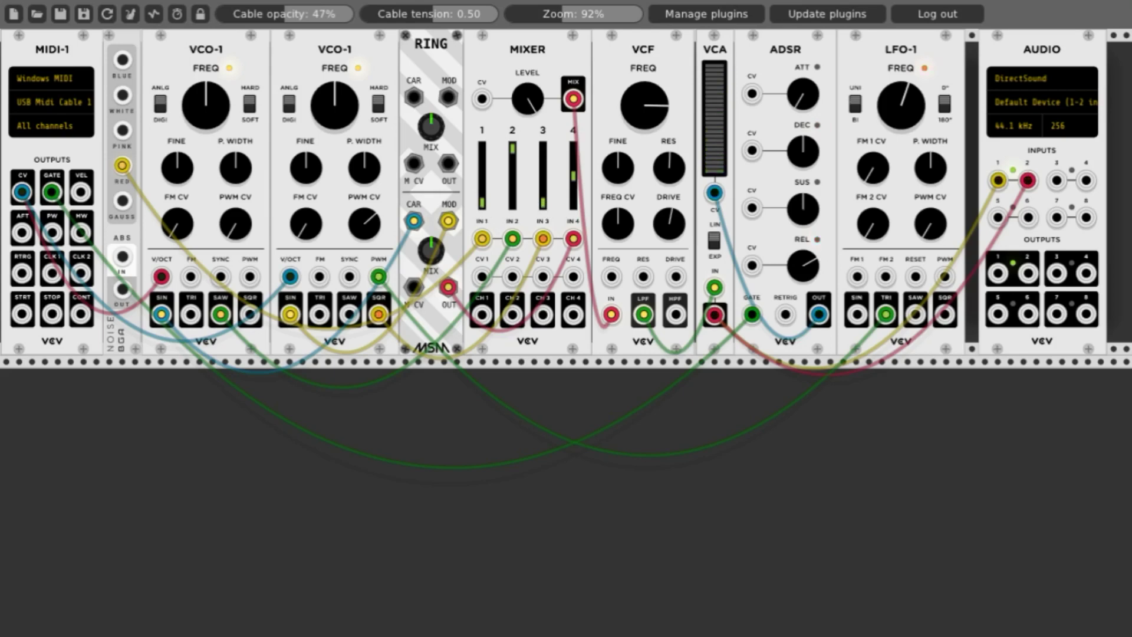
- Balance the remaining mixer levels with channel 1 about midway, channel 2 slightly below midway and channel 3 about three-quarters up
drag(481, 198, 482, 183)
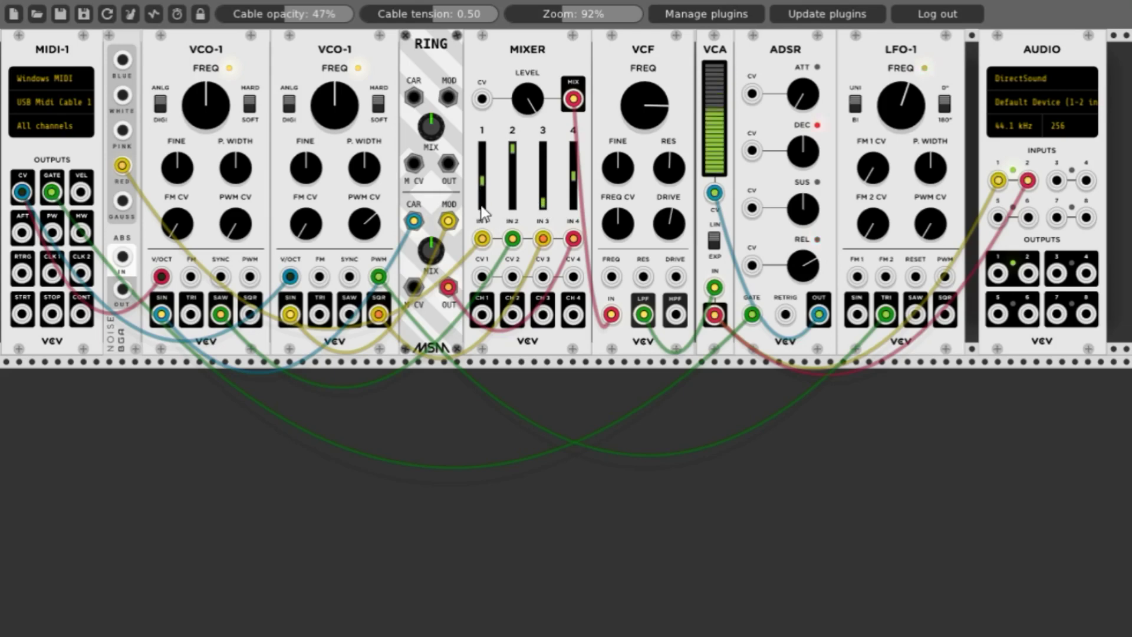
drag(484, 210, 485, 187)
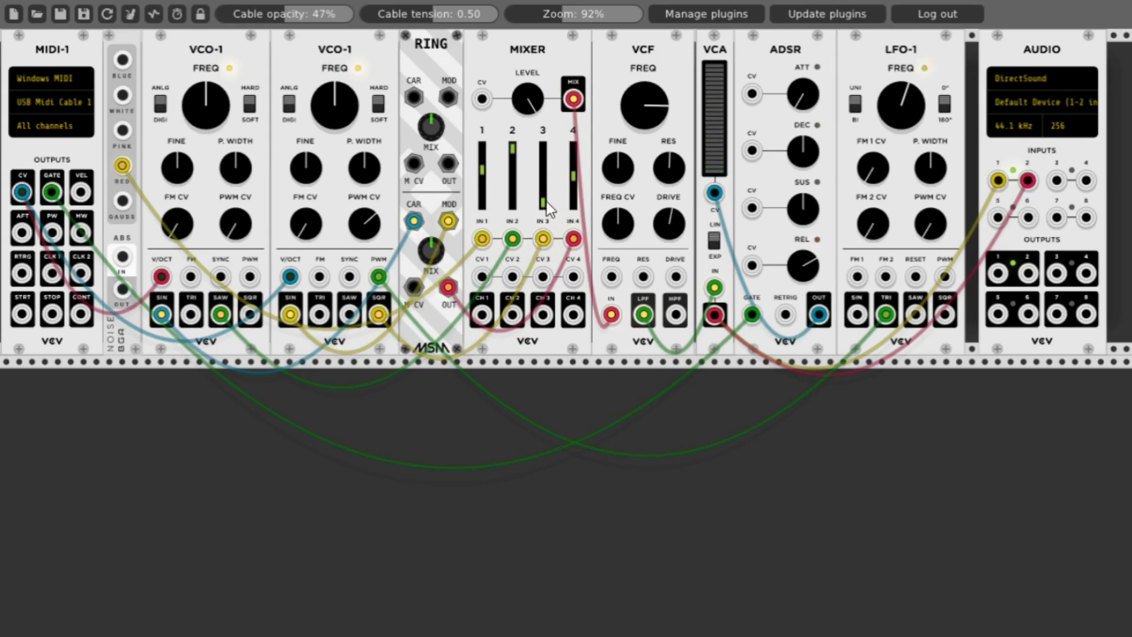
drag(542, 201, 543, 179)
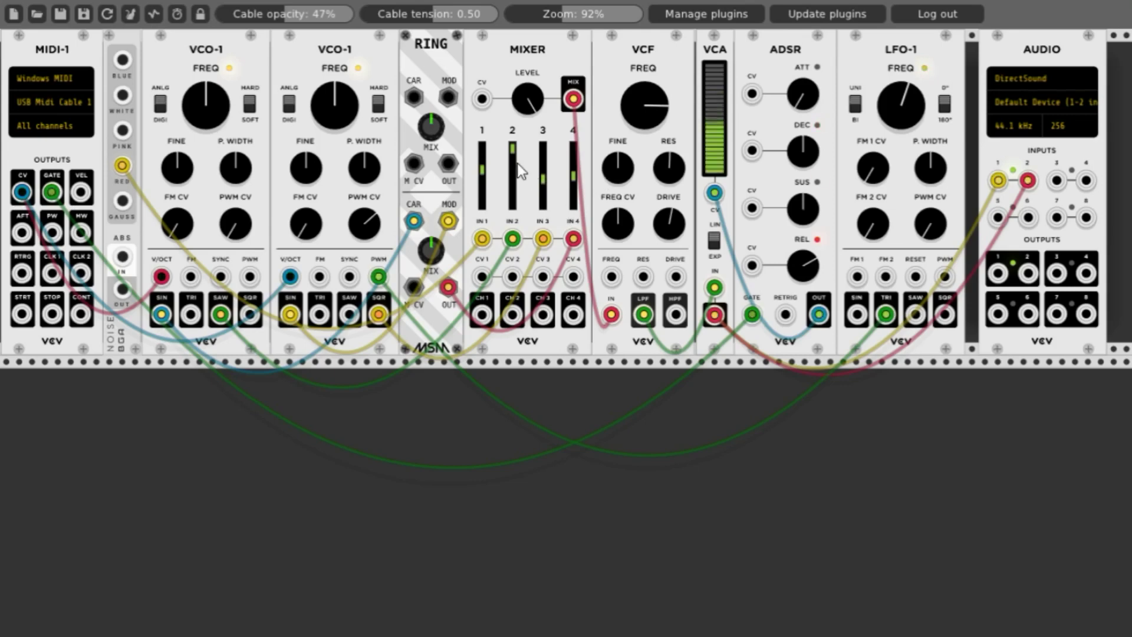
drag(512, 158, 542, 159)
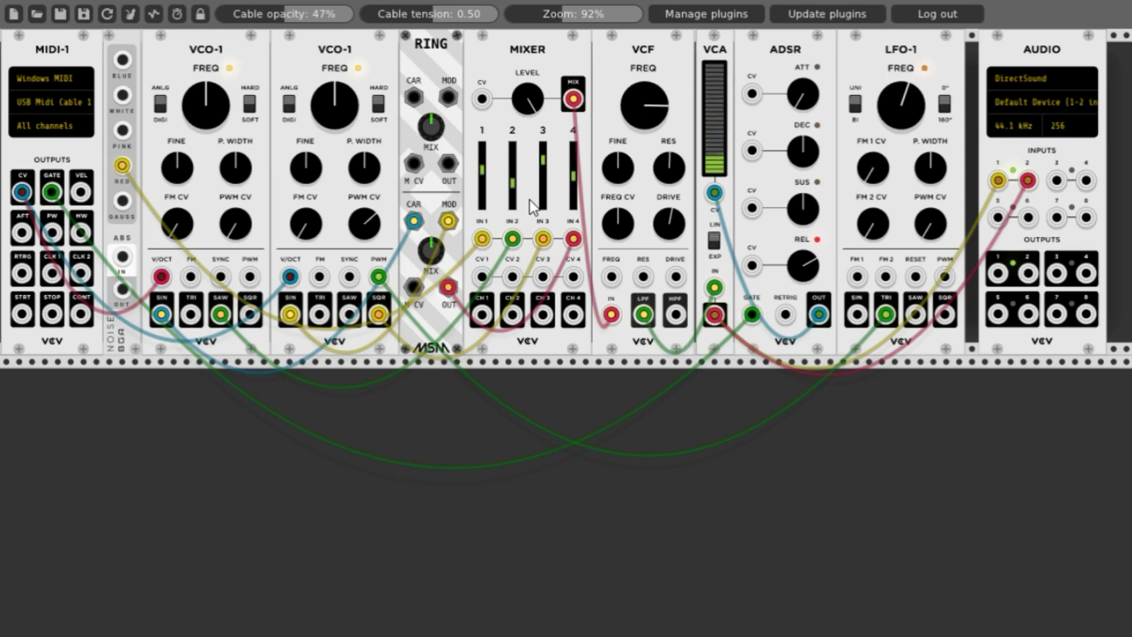
drag(489, 169, 485, 178)
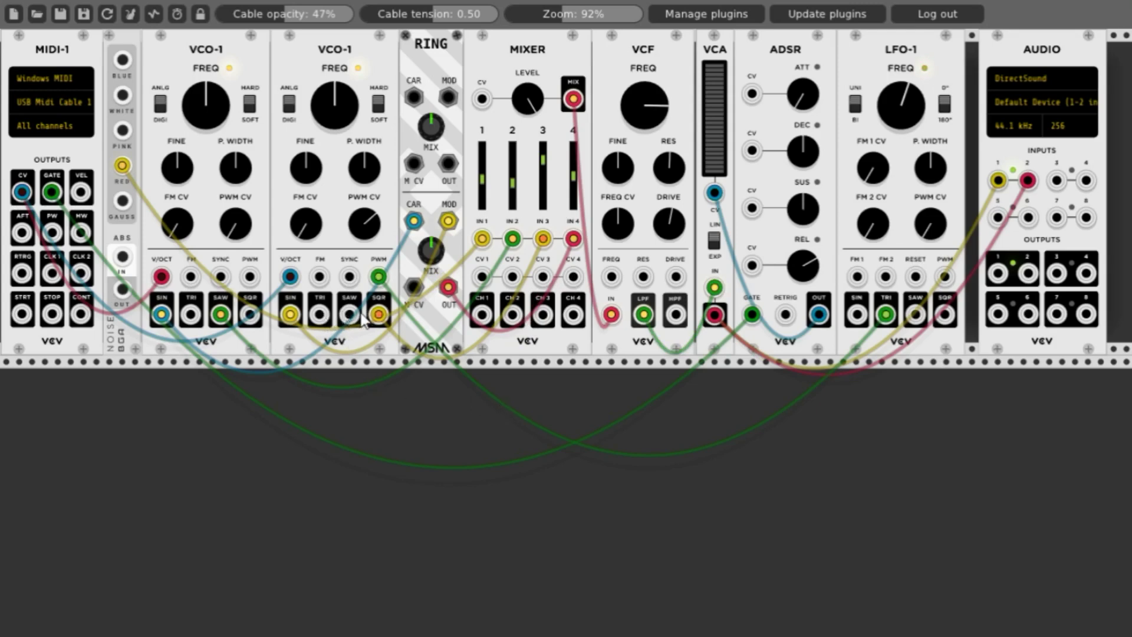
- Patch the second VCO-1's SAW into the first VCO-1's FM with FM CV raised, and audition it with mixer channels 1, 2 and 4 fully down
drag(356, 321, 190, 277)
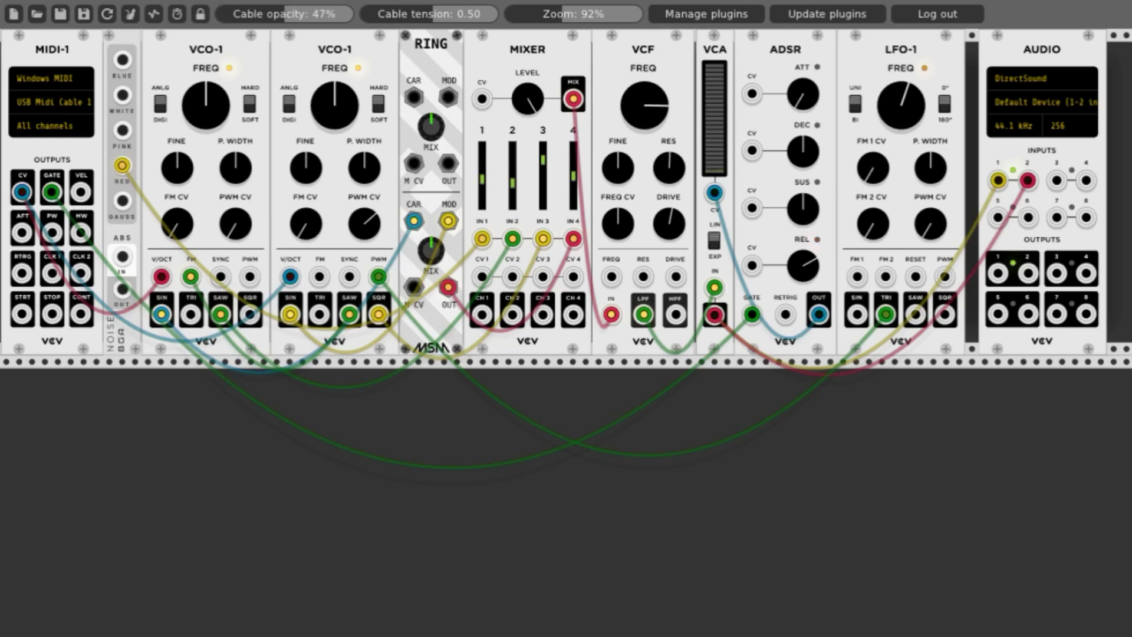
drag(177, 224, 175, 221)
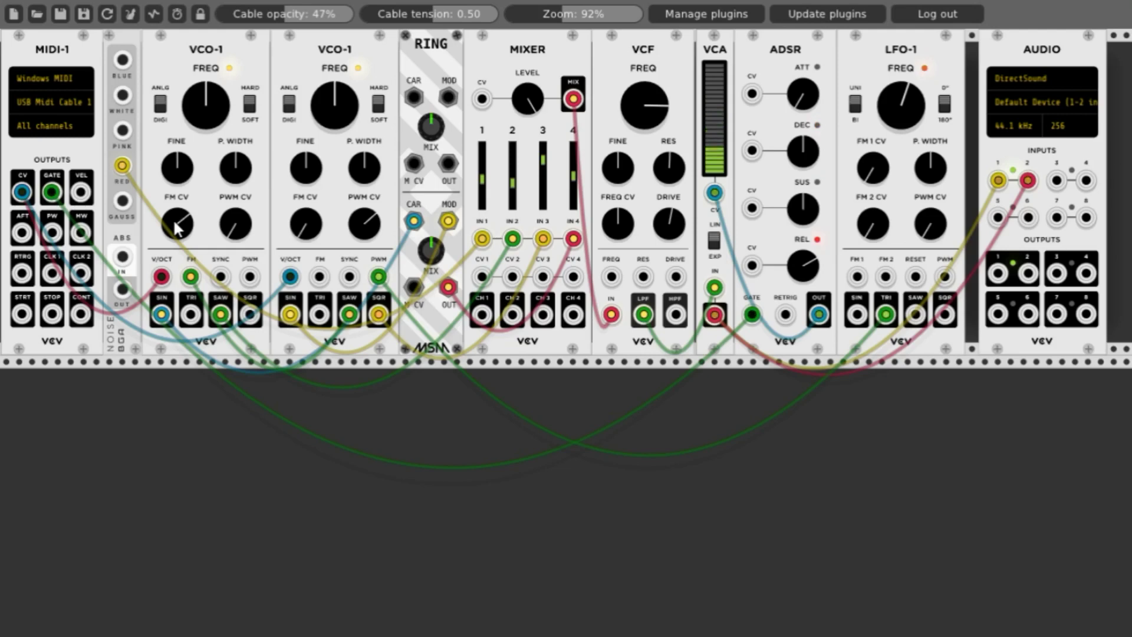
drag(175, 224, 175, 217)
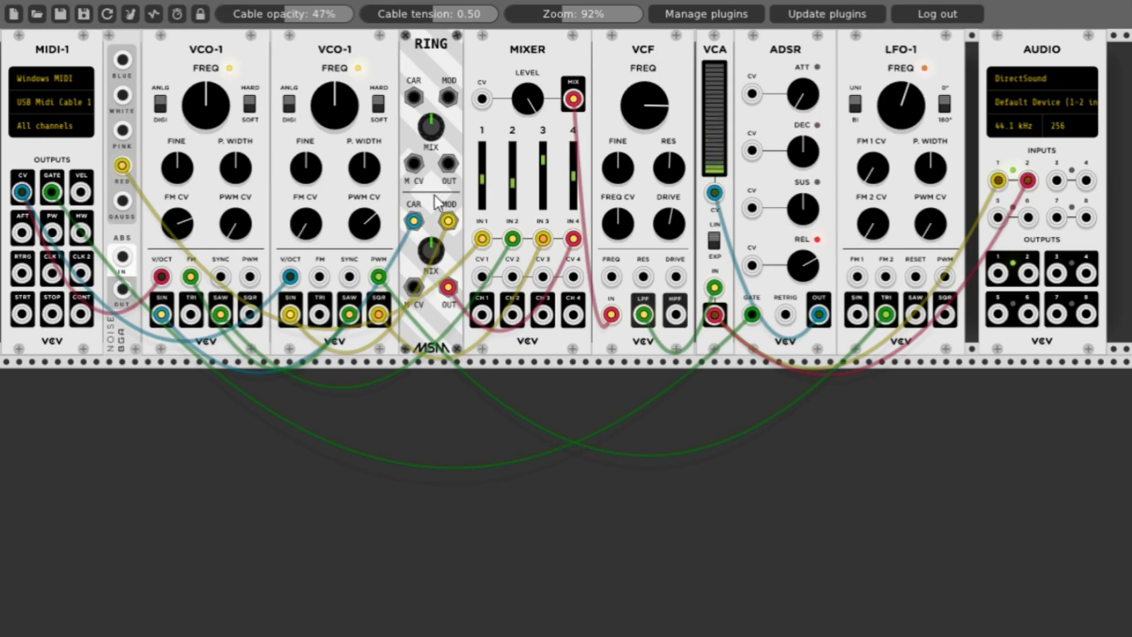
drag(489, 176, 488, 202)
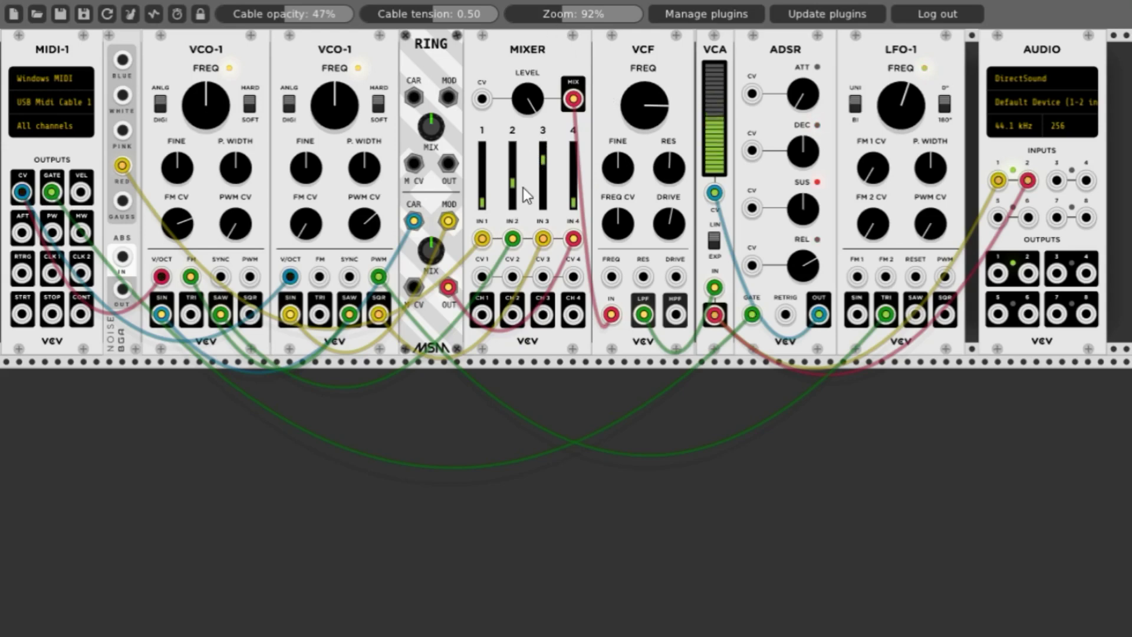
drag(522, 188, 523, 209)
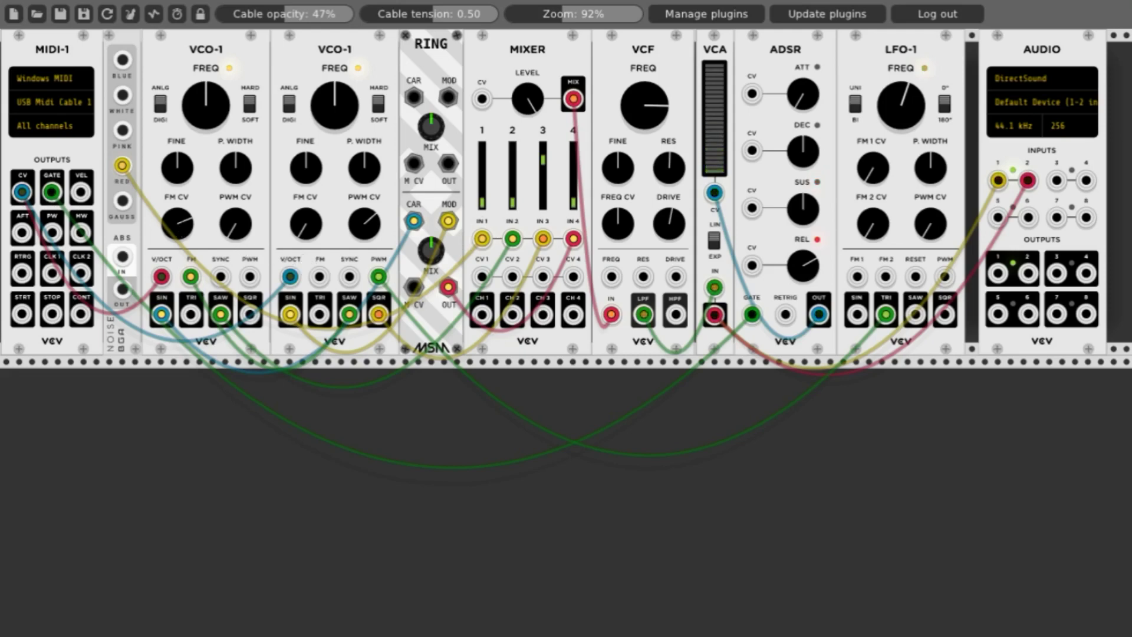
- Remove the first VCO-1's FM cable and patch its TRI output into the second VCO-1's FM input, raising the second oscillator's FM CV
drag(175, 220, 174, 236)
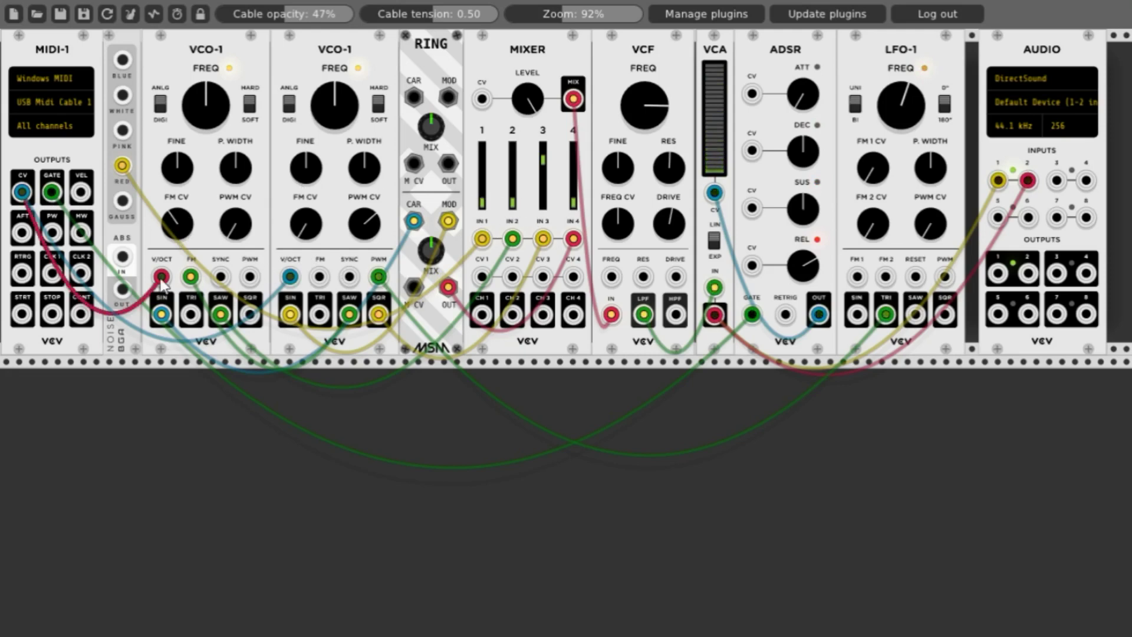
drag(189, 277, 372, 352)
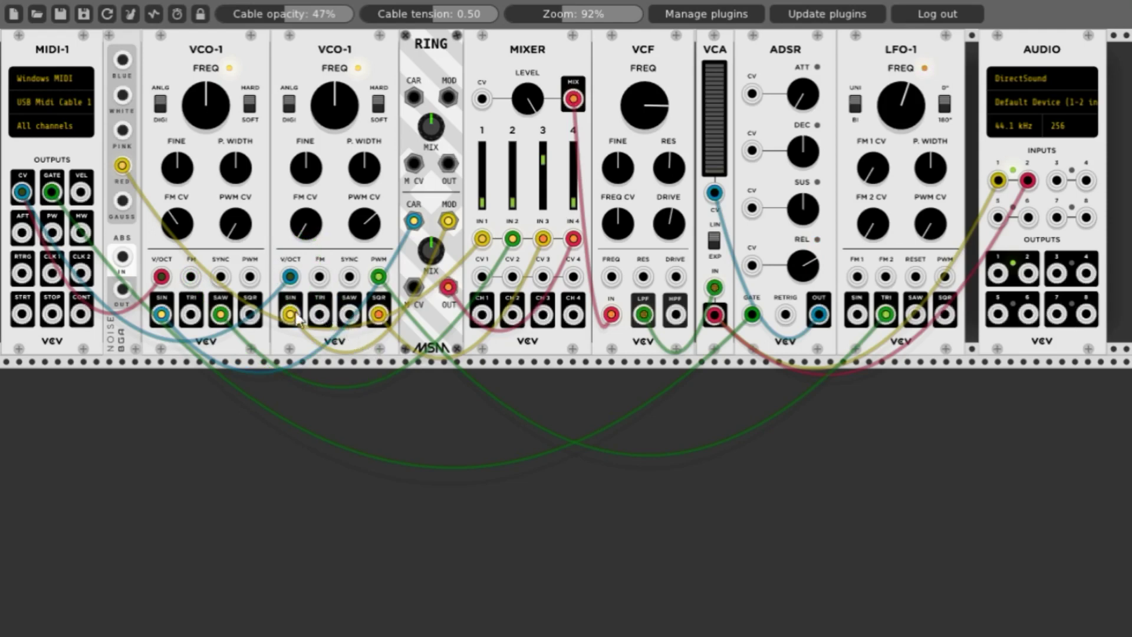
drag(191, 315, 319, 278)
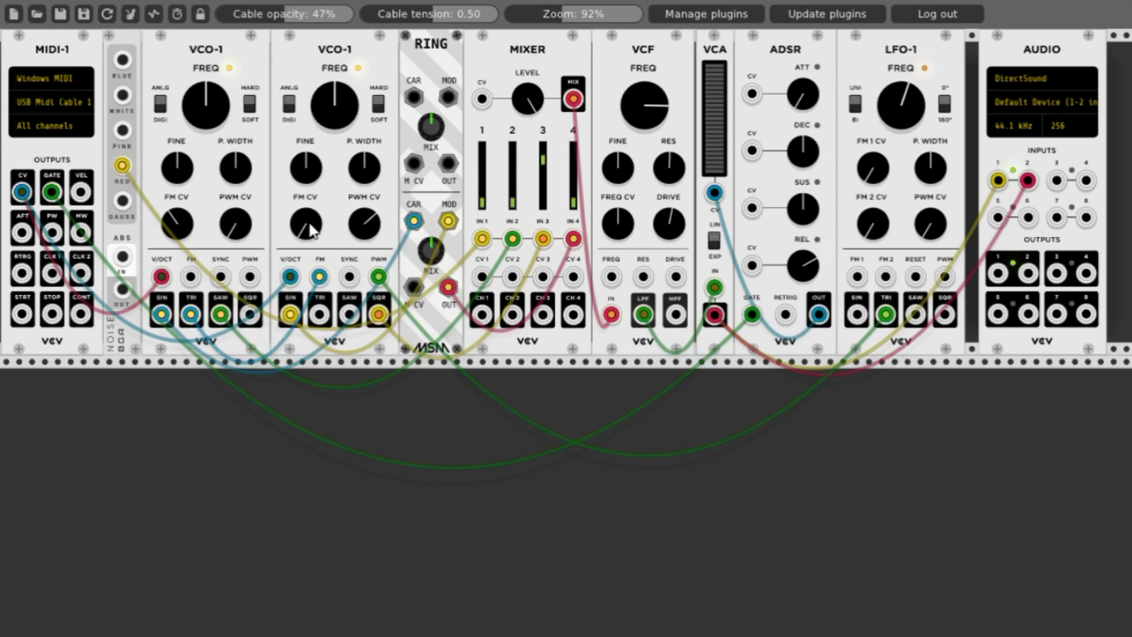
drag(309, 226, 309, 216)
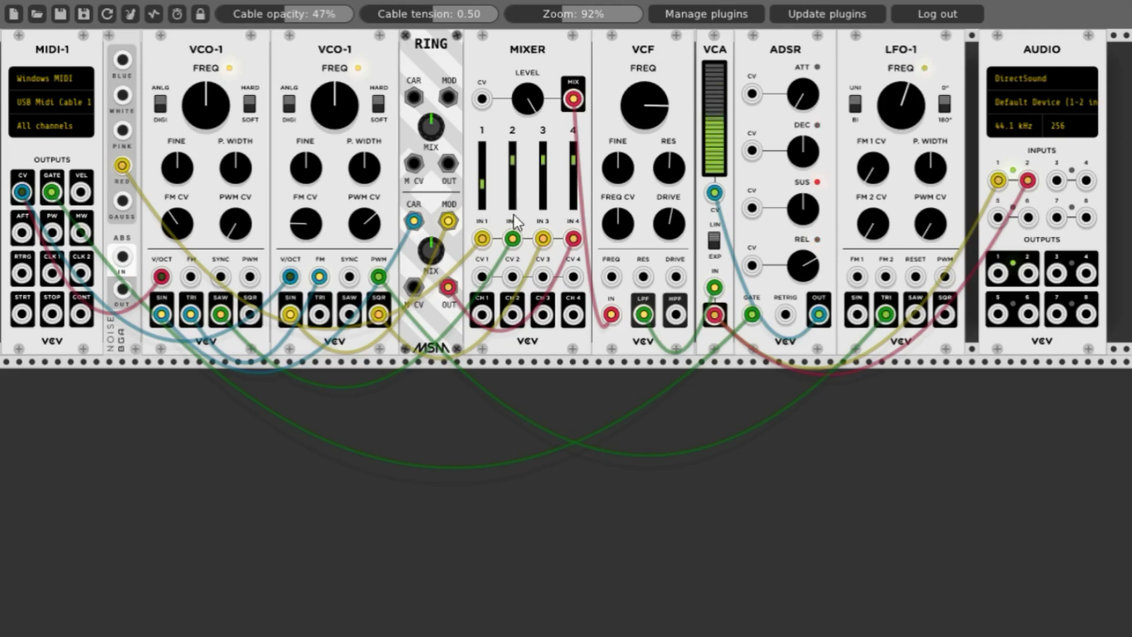
- Add the Reverb Stereo FX module by AS in the empty row below the ADSR module
right_click(814, 470)
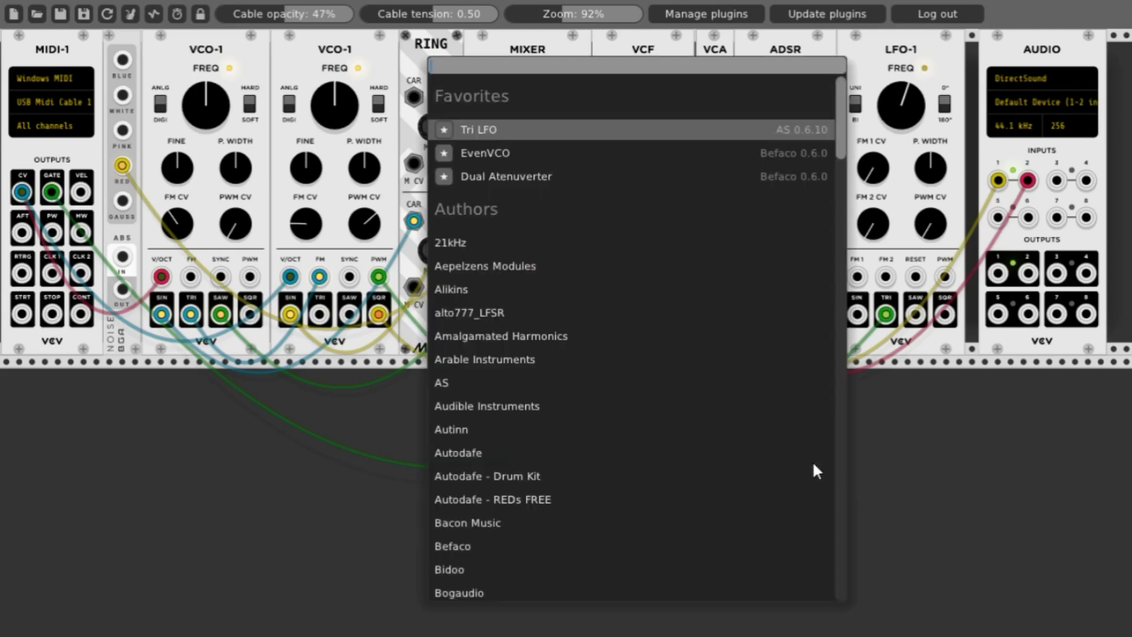
click(448, 381)
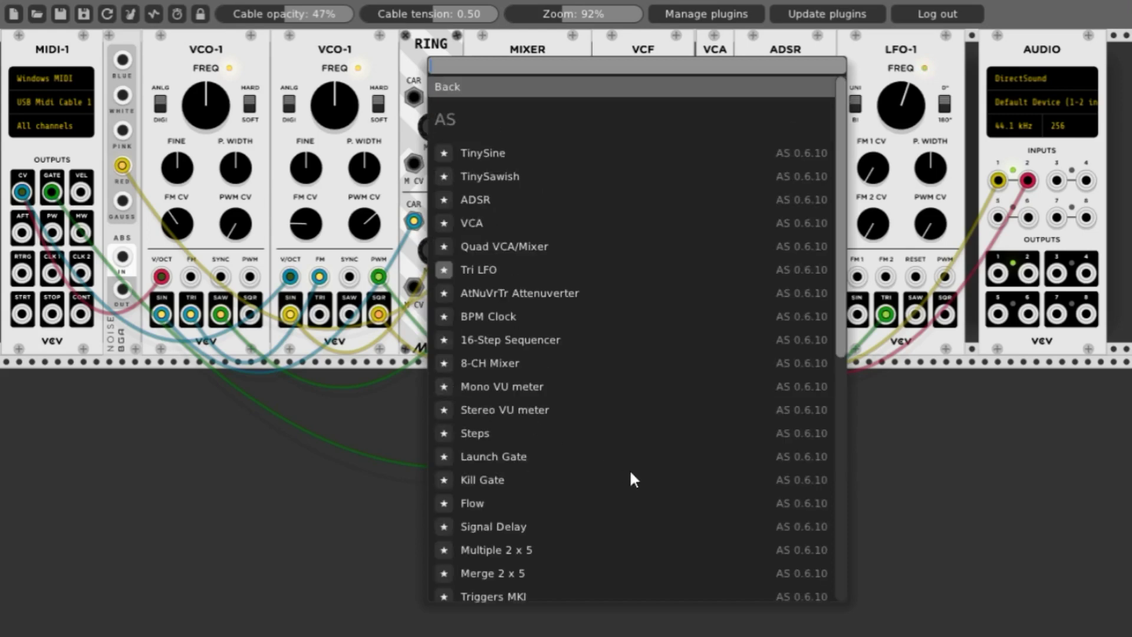
scroll(612, 492, down, 5)
scroll(610, 487, down, 3)
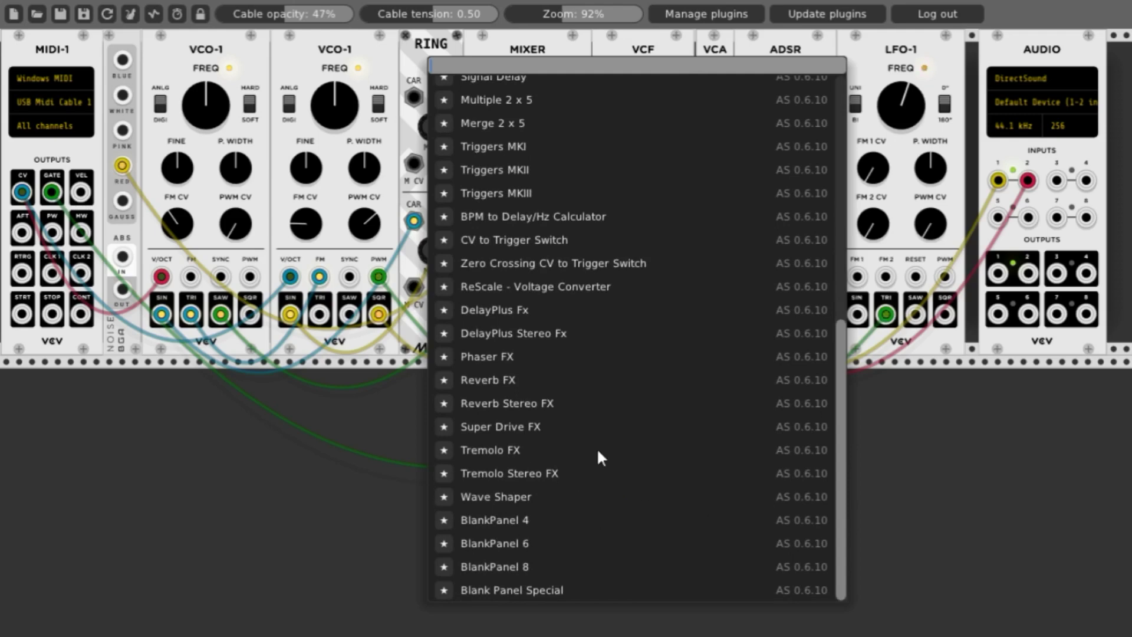
click(495, 403)
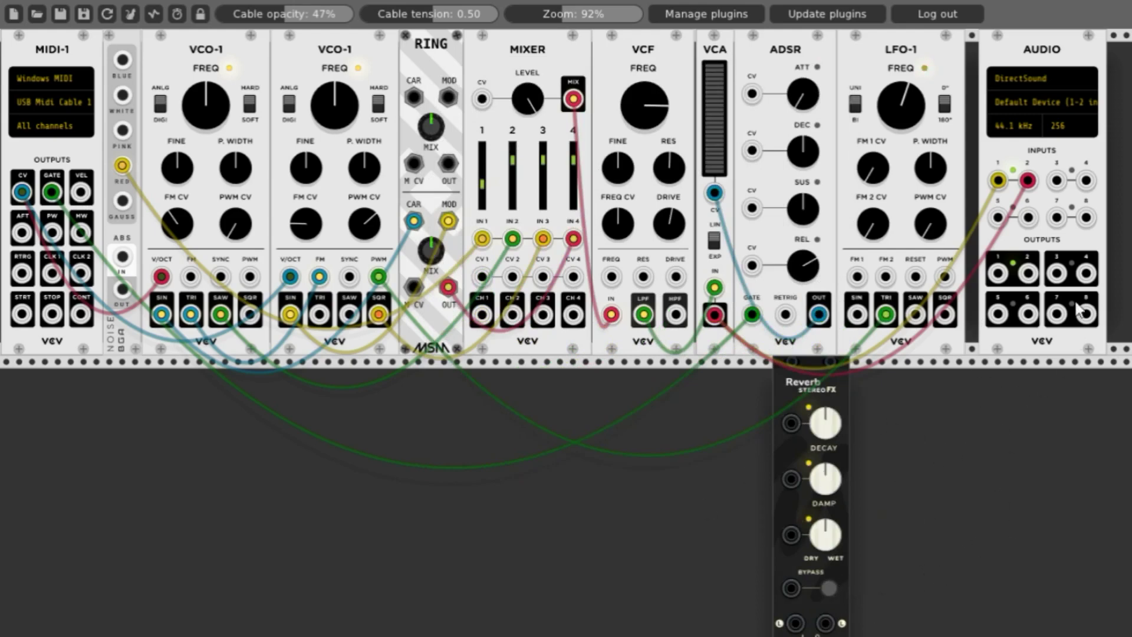
- Route the VCA output into the reverb's left input, and move both audio cables from the VCA to the reverb's left and right outputs
scroll(959, 494, down, 2)
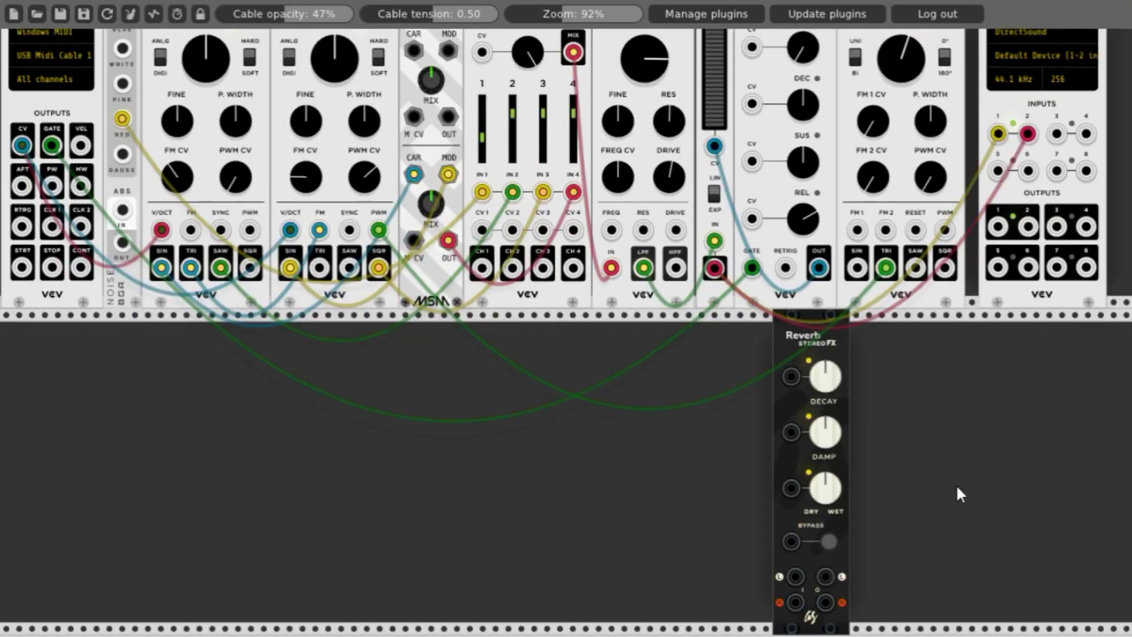
drag(714, 269, 828, 324)
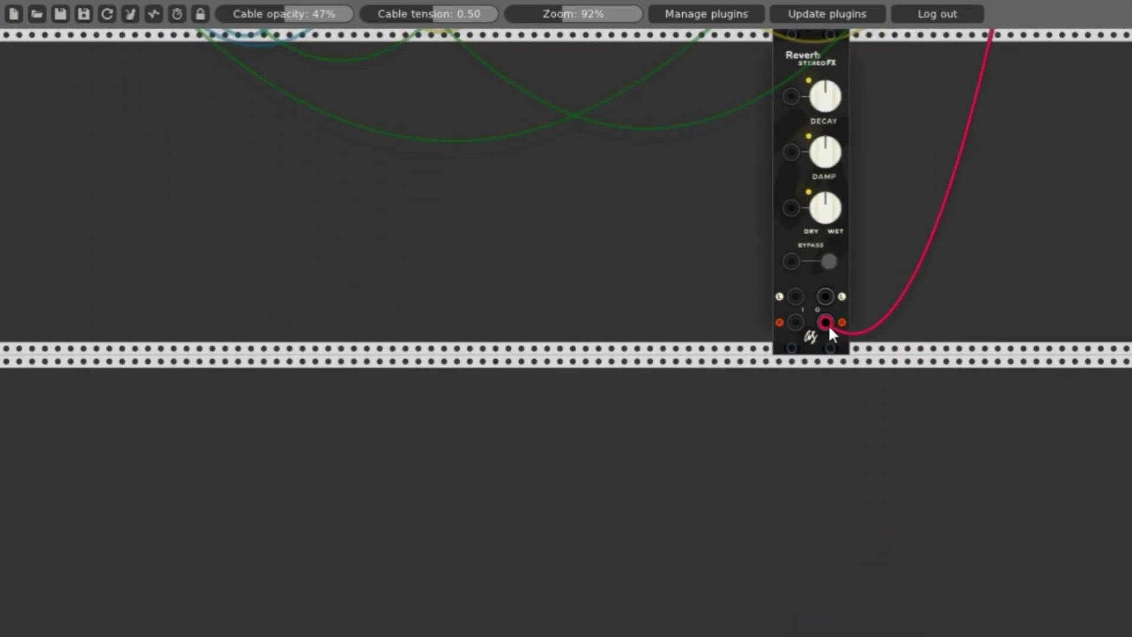
scroll(968, 307, up, 6)
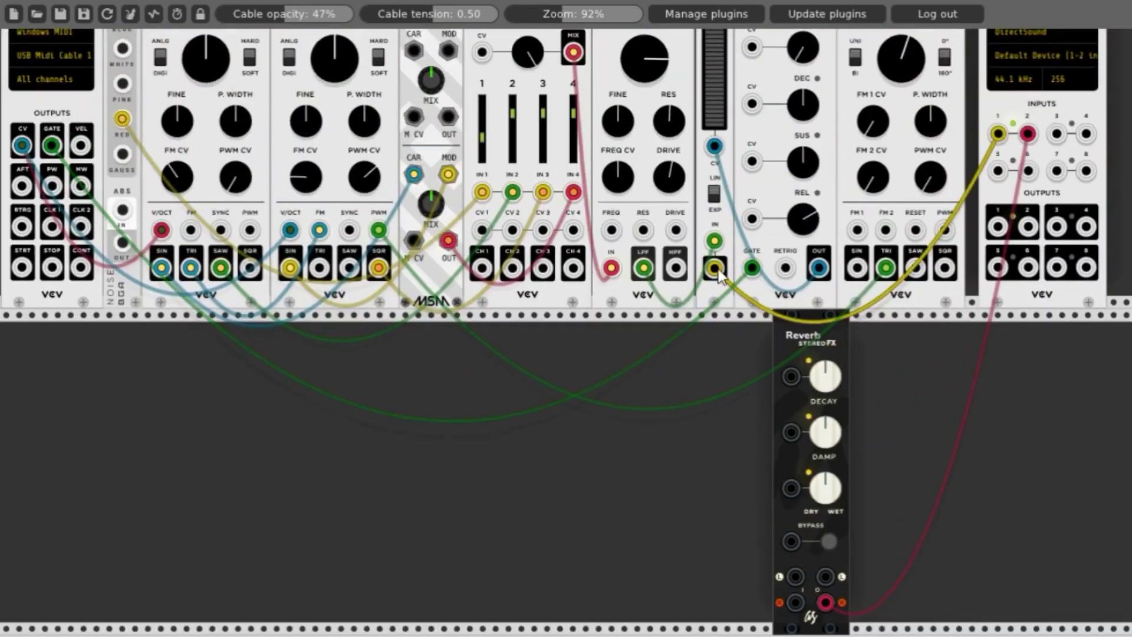
drag(717, 269, 780, 461)
drag(803, 577, 825, 580)
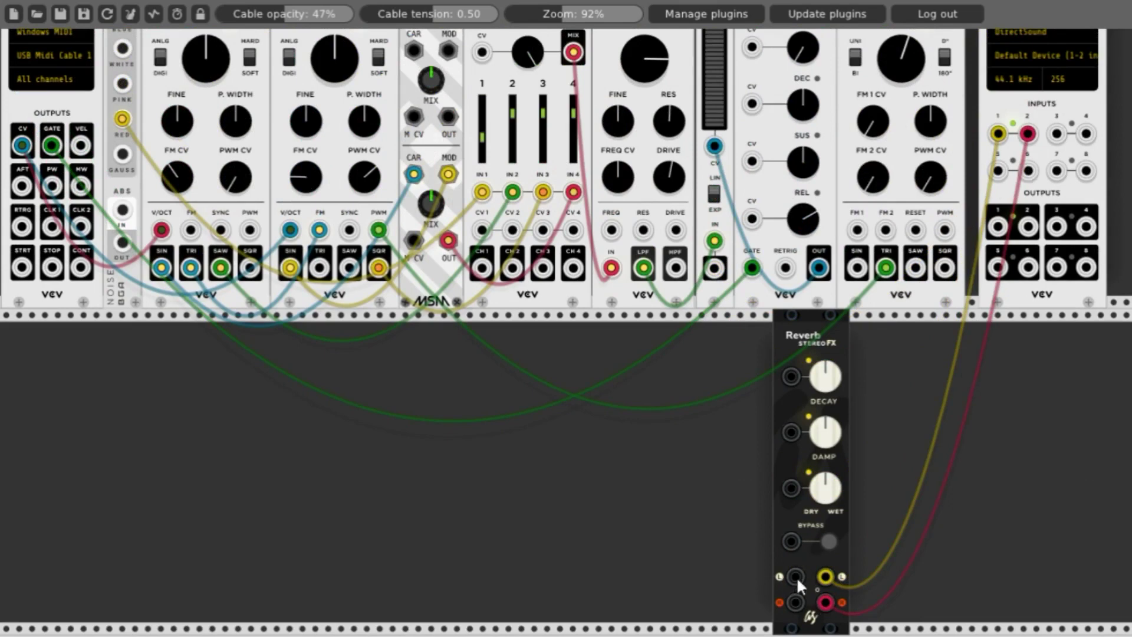
drag(796, 575, 716, 269)
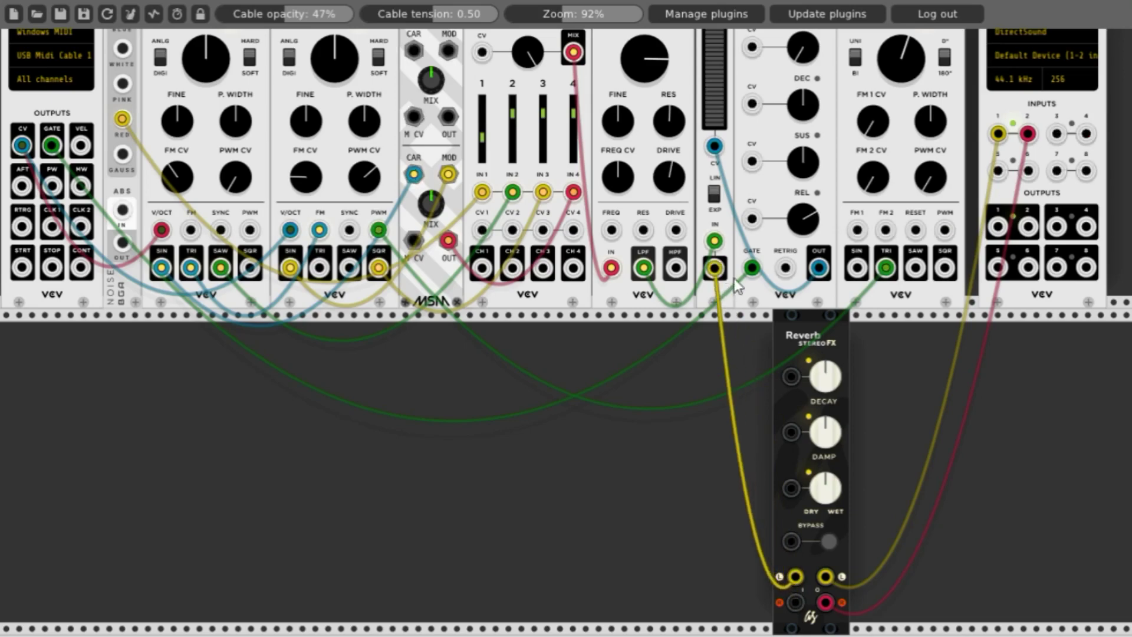
- Turn the reverb's Decay, Damp and Dry/Wet knobs well above midway
scroll(1003, 447, up, 2)
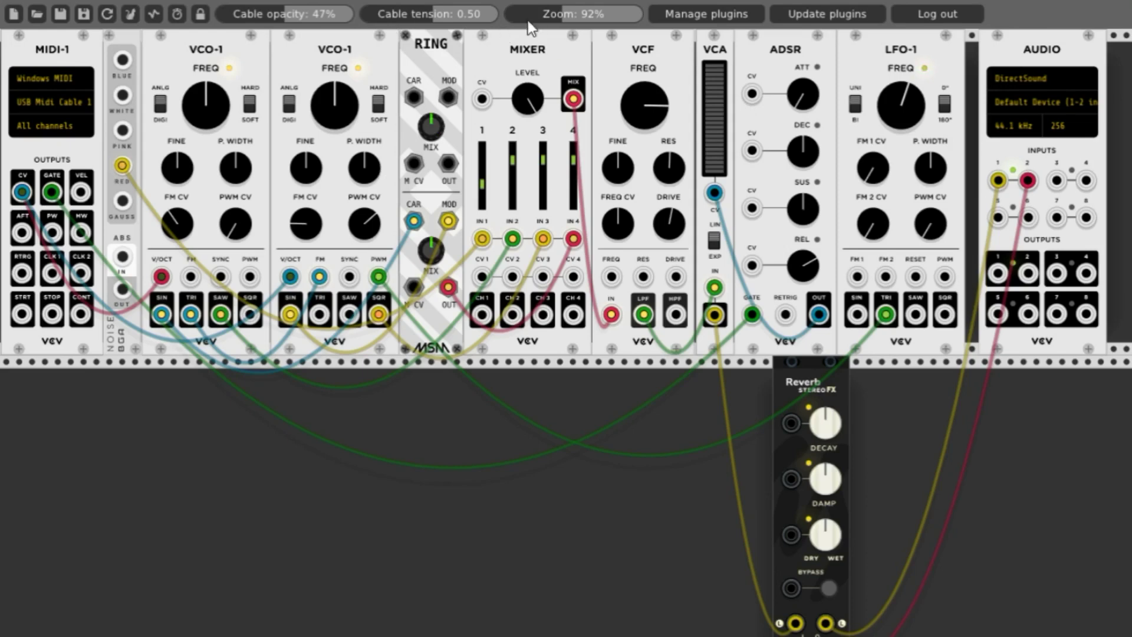
drag(555, 13, 548, 13)
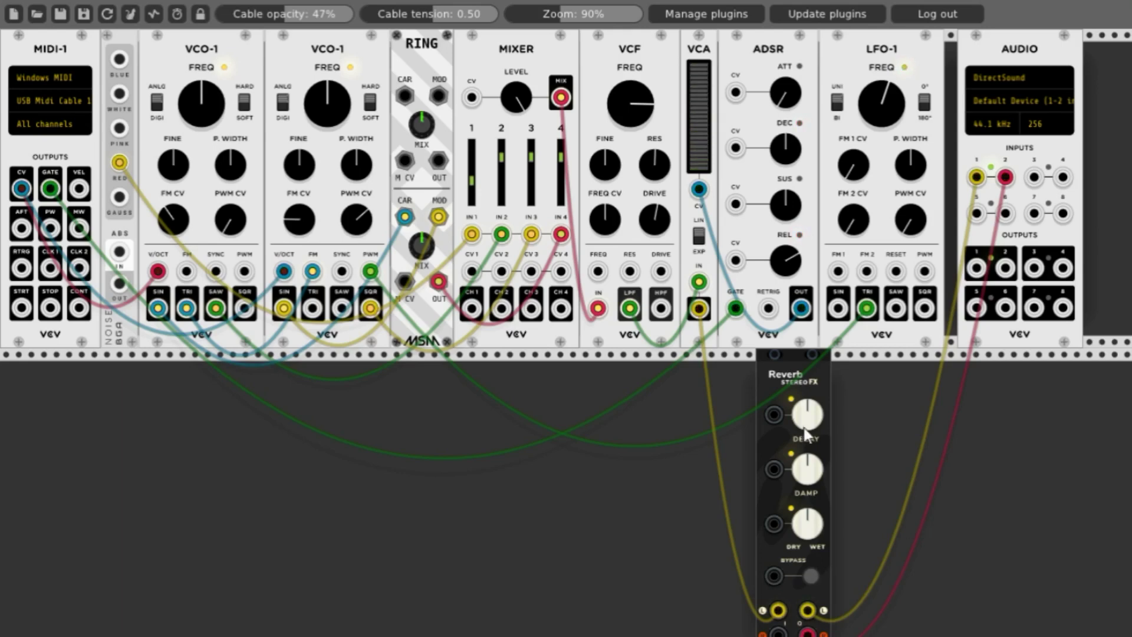
drag(804, 427, 809, 430)
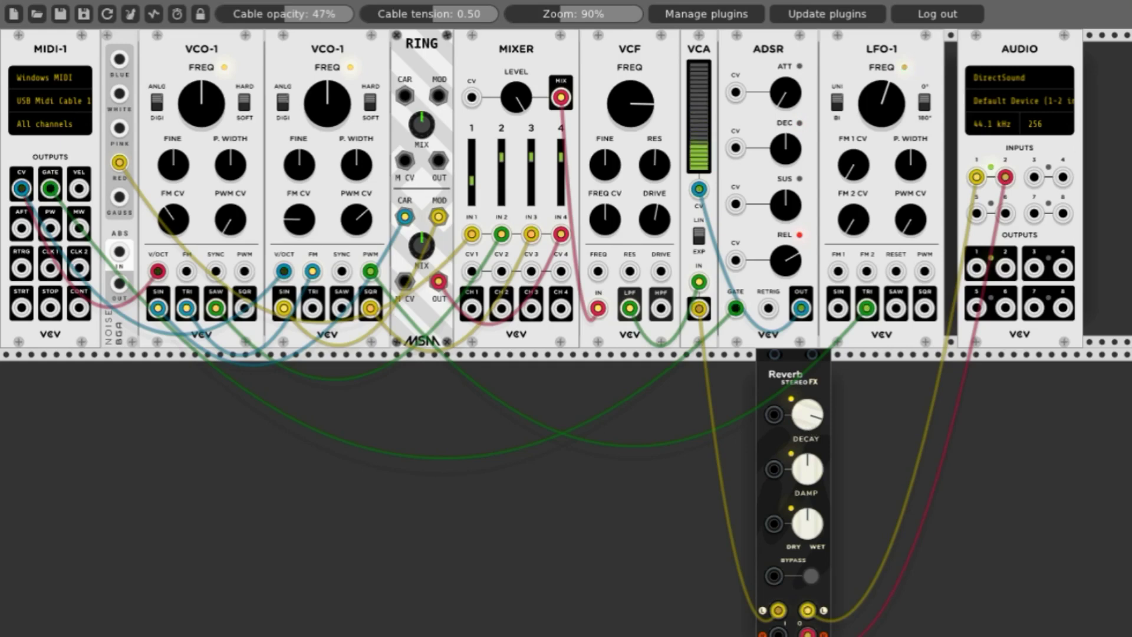
drag(806, 466, 806, 437)
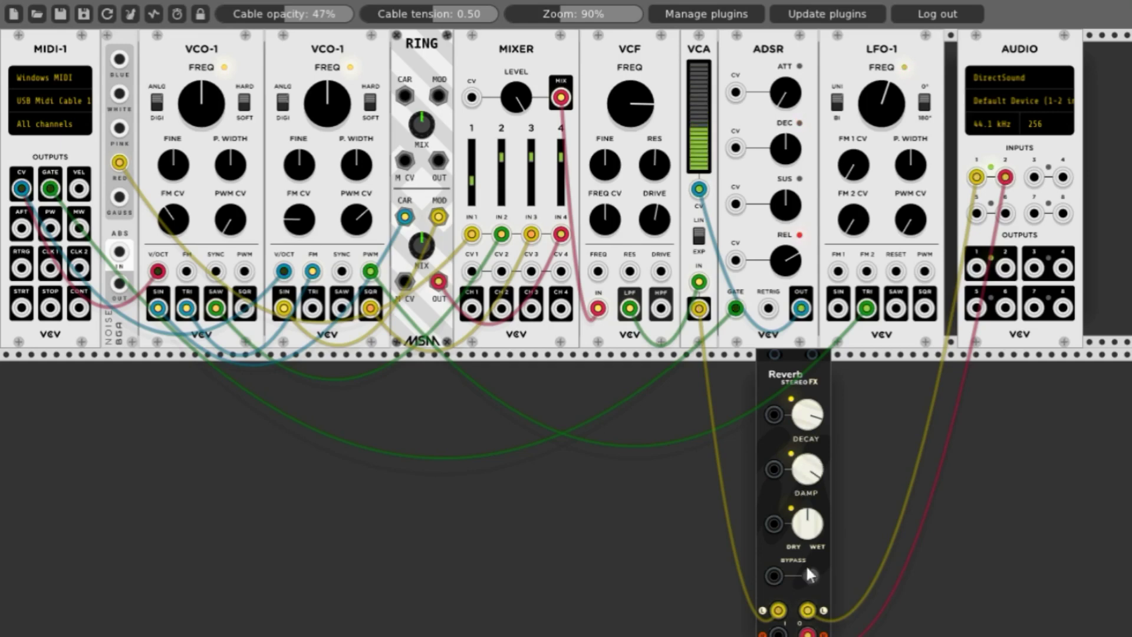
drag(805, 531, 805, 584)
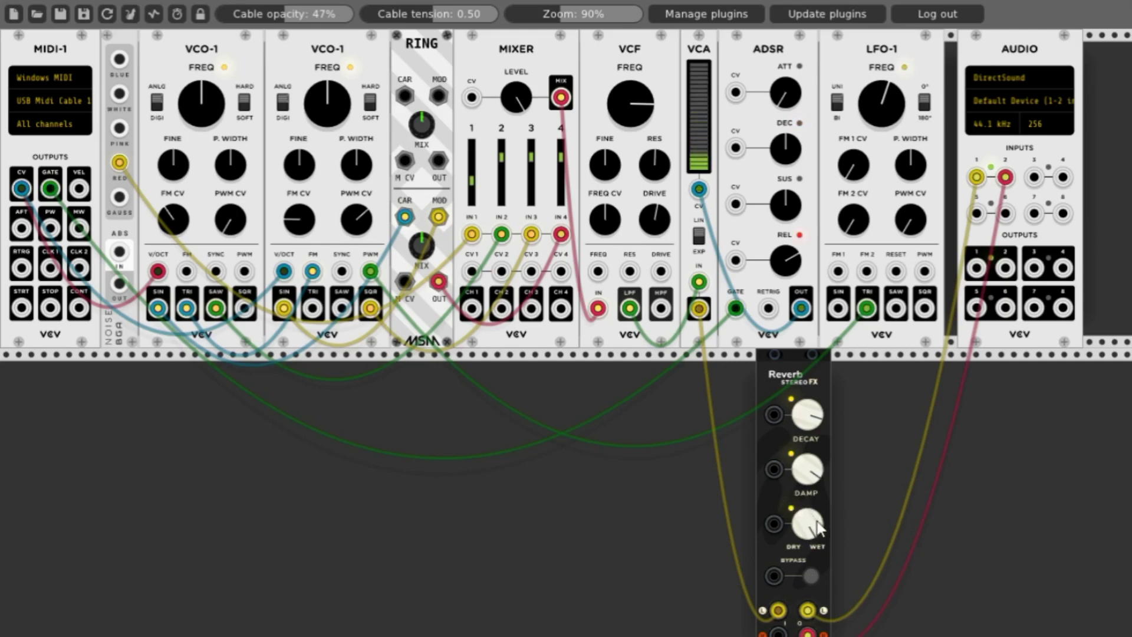
drag(819, 529, 820, 495)
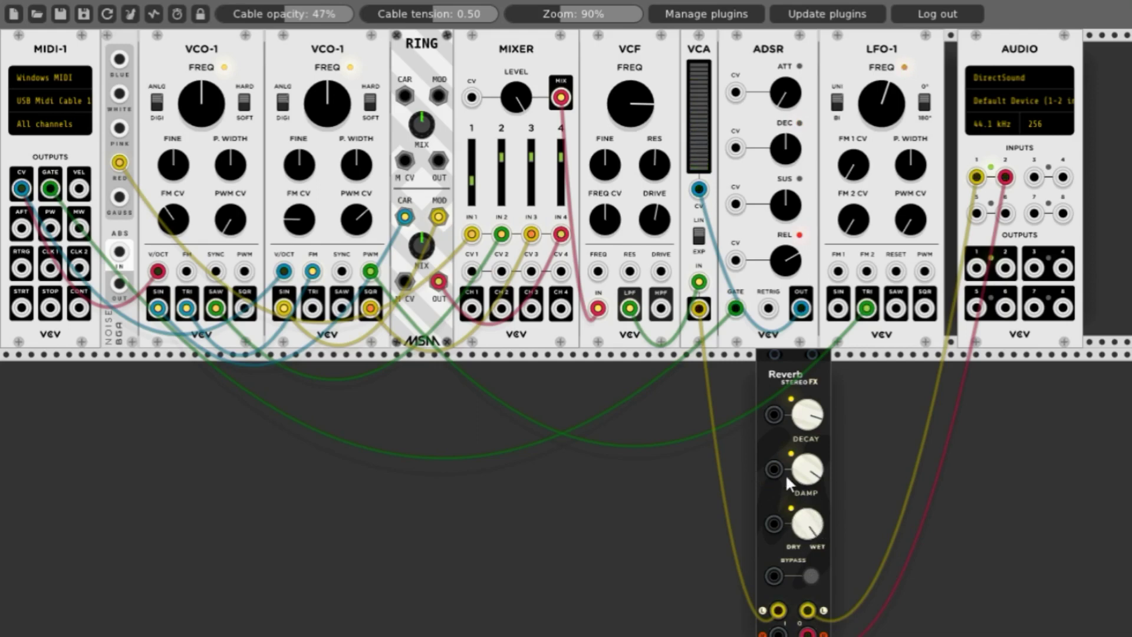
- Turn the reverb's Decay knob down to a low setting
drag(807, 416, 807, 455)
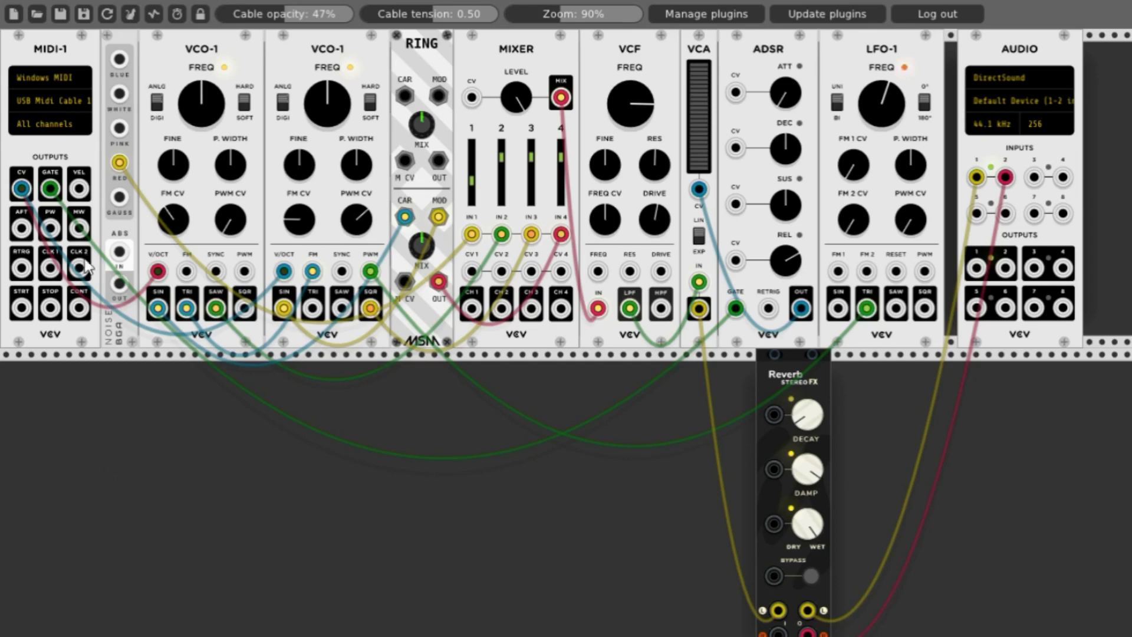
- Add the Core MIDI-4 module in the empty row below the first VCO-1, and delete it again
right_click(210, 445)
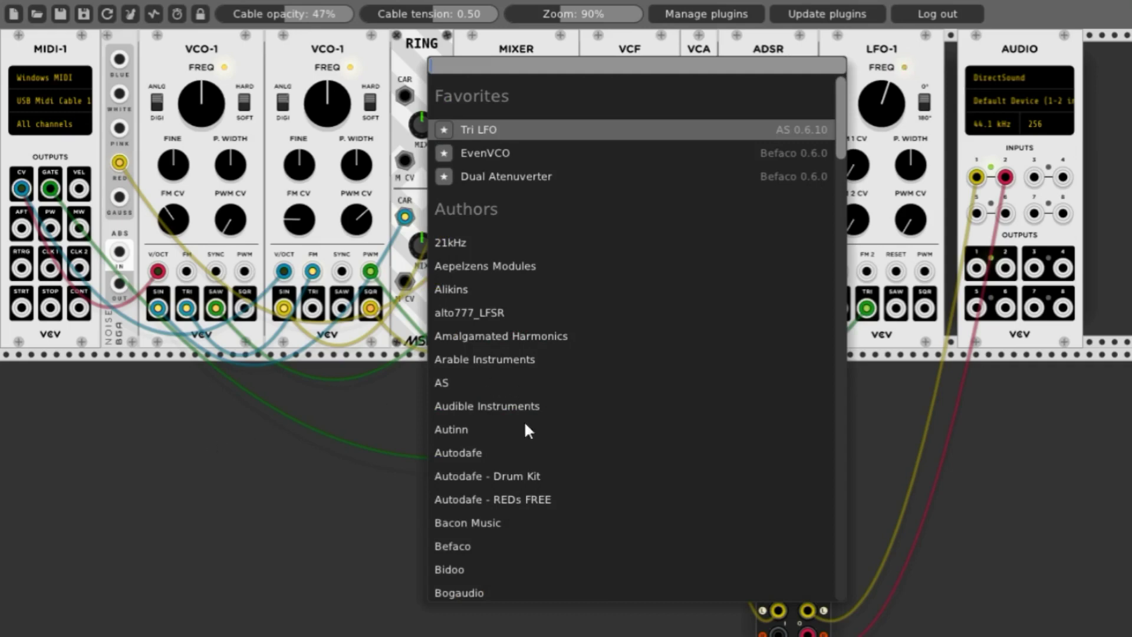
scroll(565, 441, down, 5)
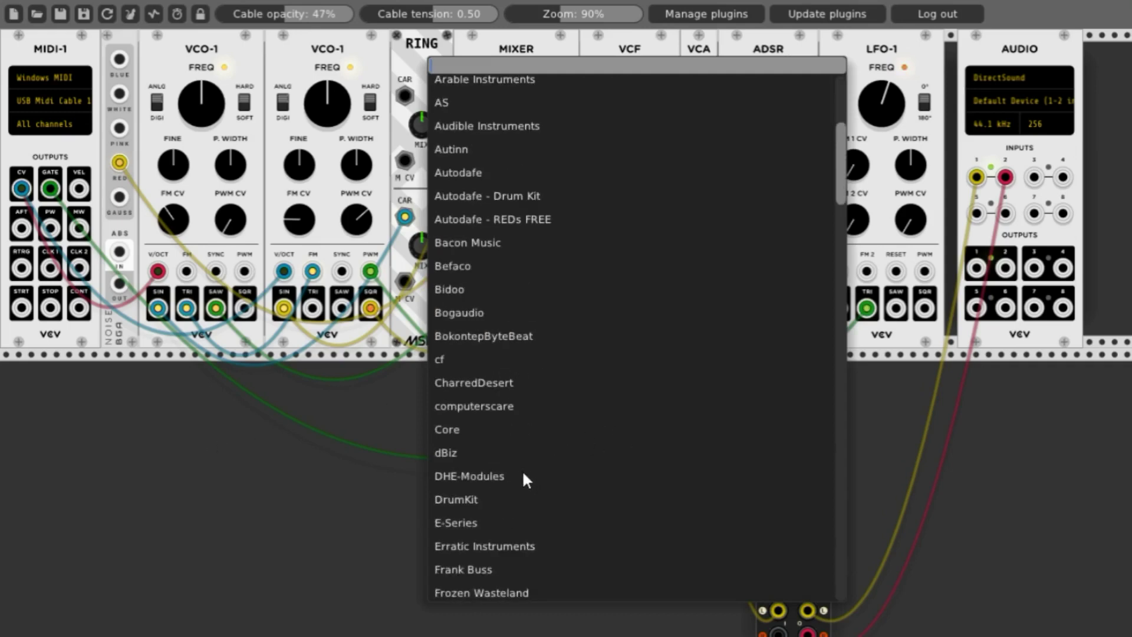
click(441, 429)
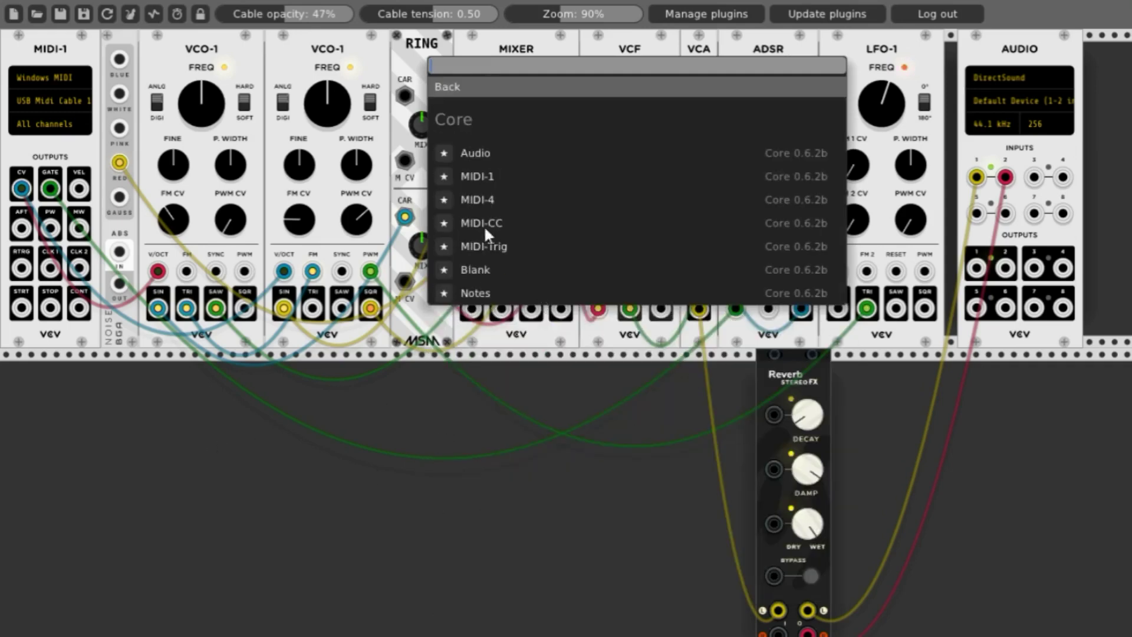
click(486, 204)
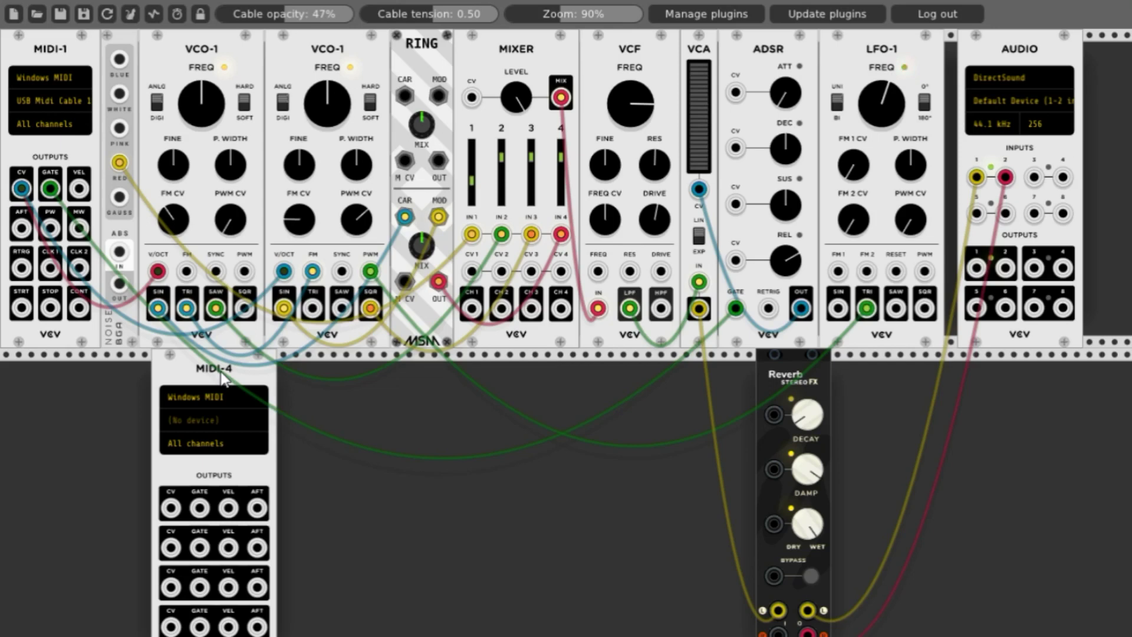
key(Delete)
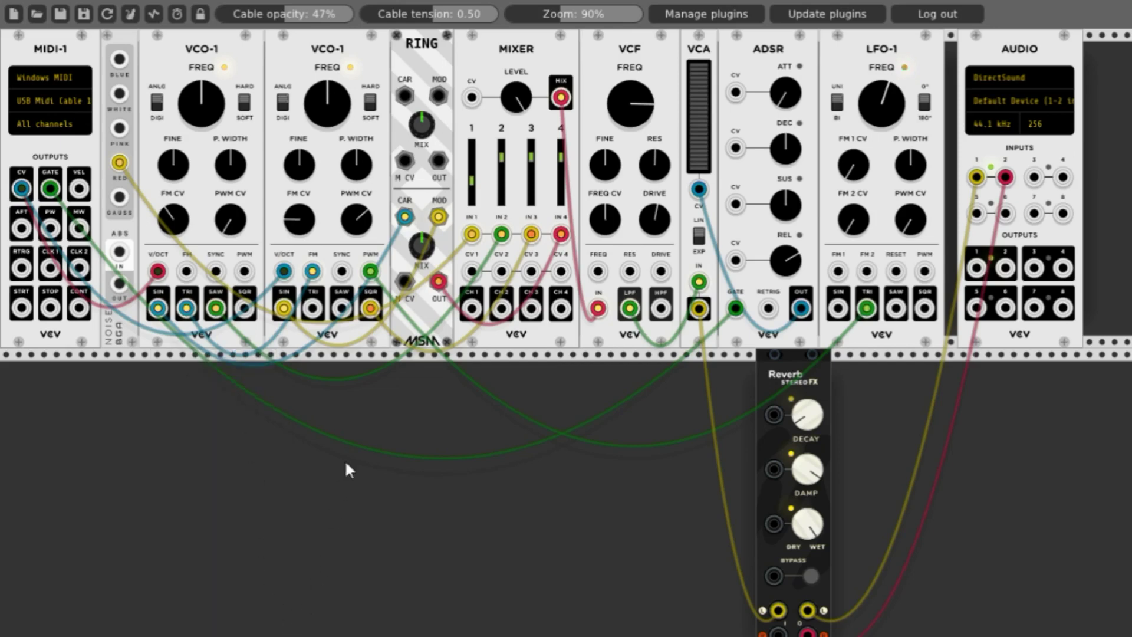